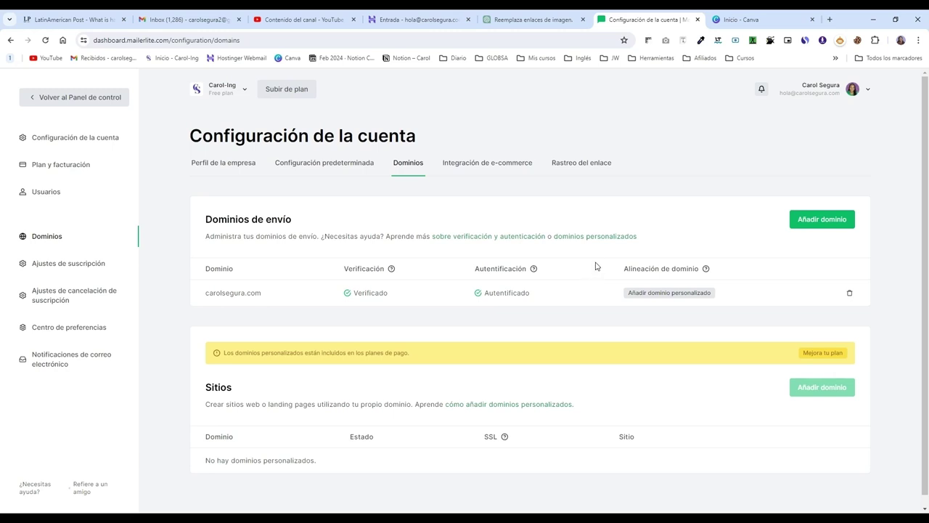
Step: Add cursospaemprender.com as a sending domain, fixing the misspelled verification address before saving
click(826, 222)
click(465, 310)
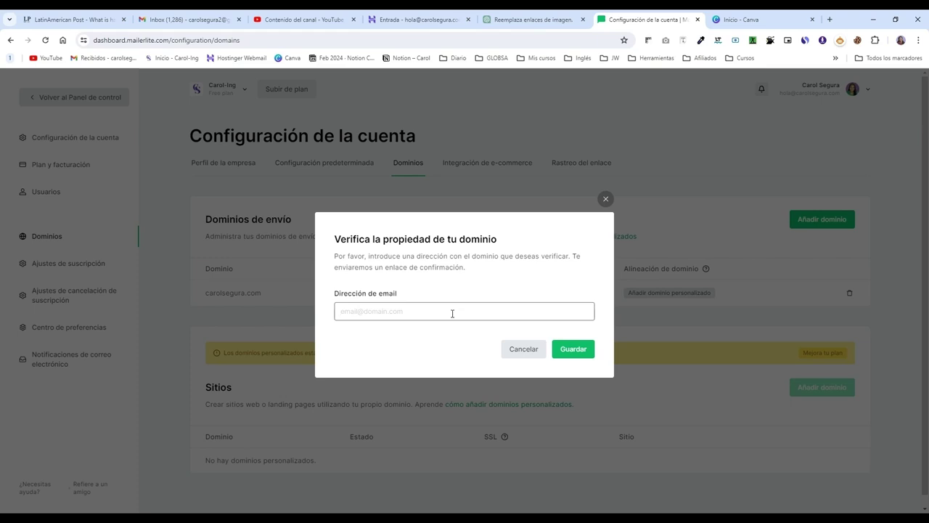
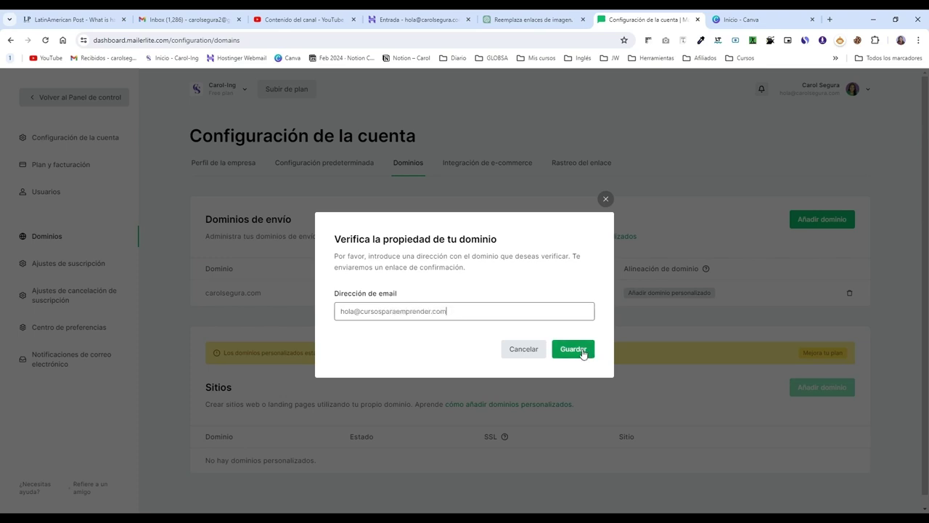
drag(396, 310, 392, 311)
key(BackSpace)
key(BackSpace)
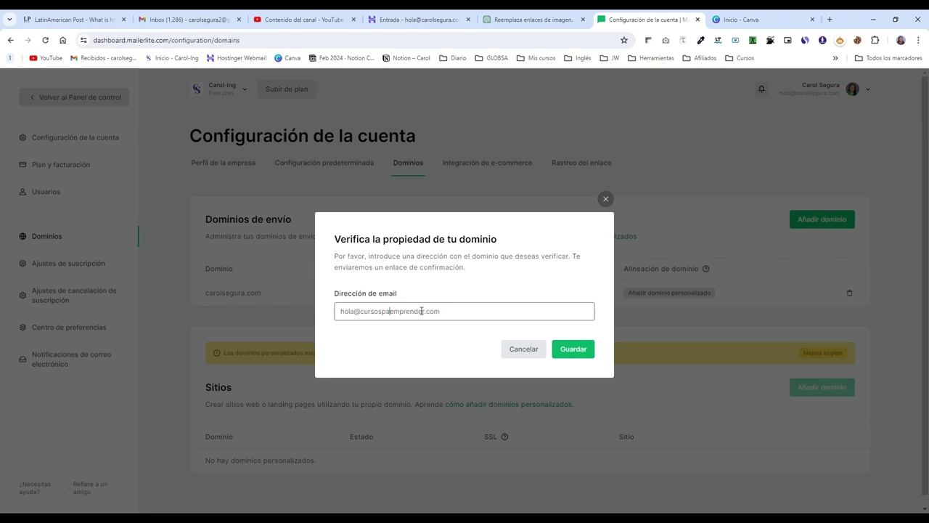
click(582, 351)
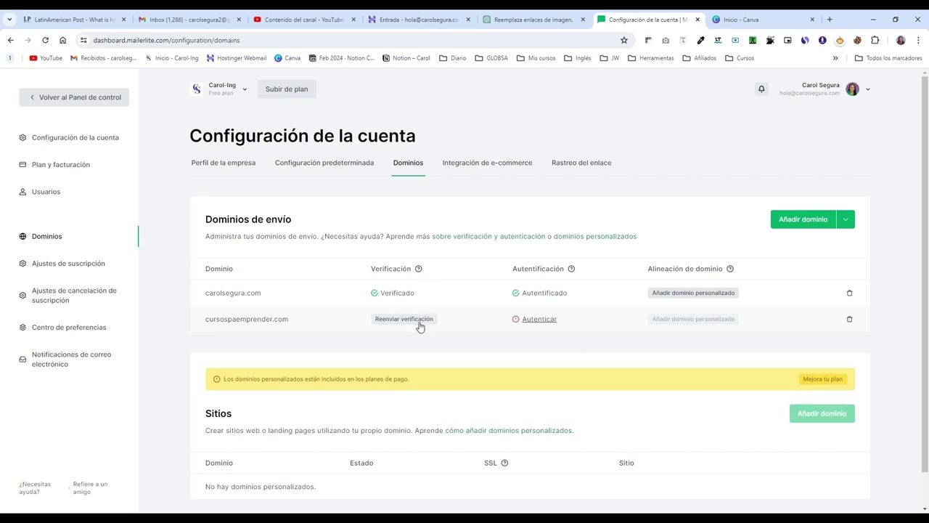
Step: Start authenticating the new domain with Otro as DNS provider and open the setup instructions
click(541, 319)
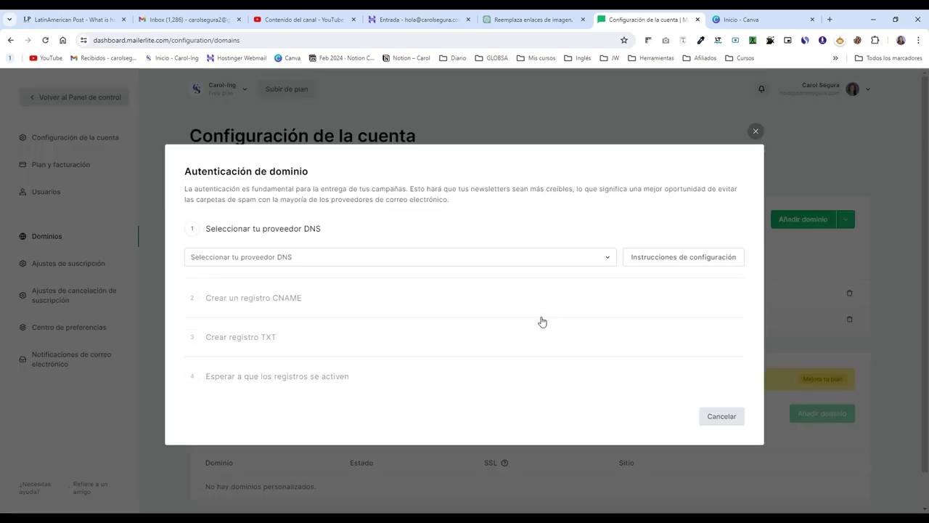
click(324, 257)
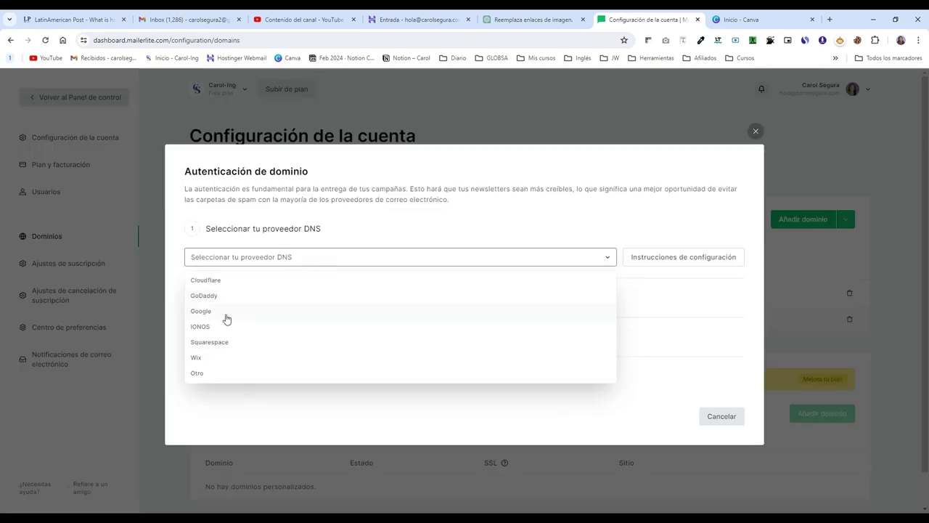
click(321, 255)
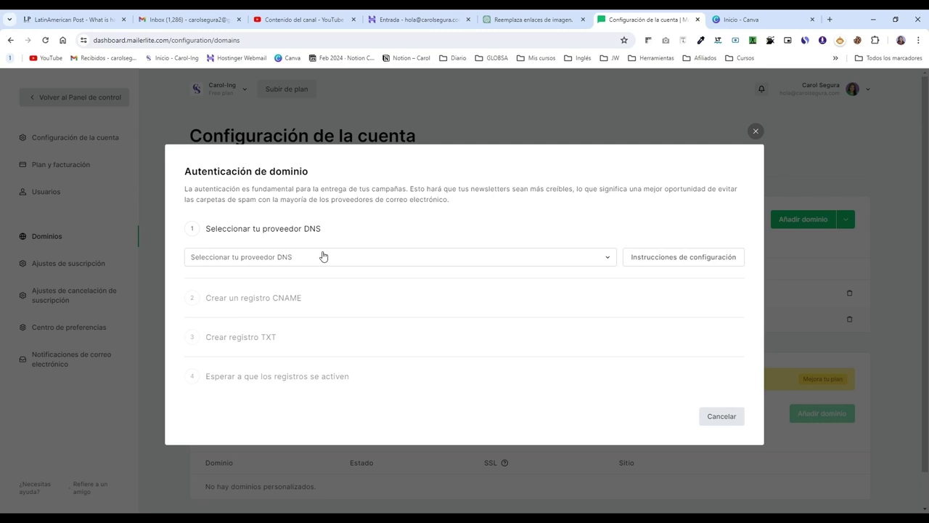
click(323, 257)
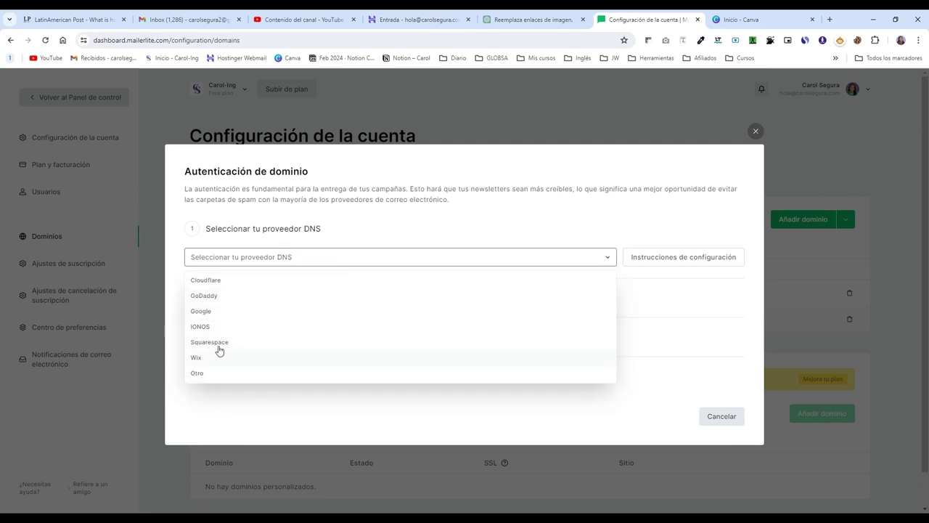
click(205, 373)
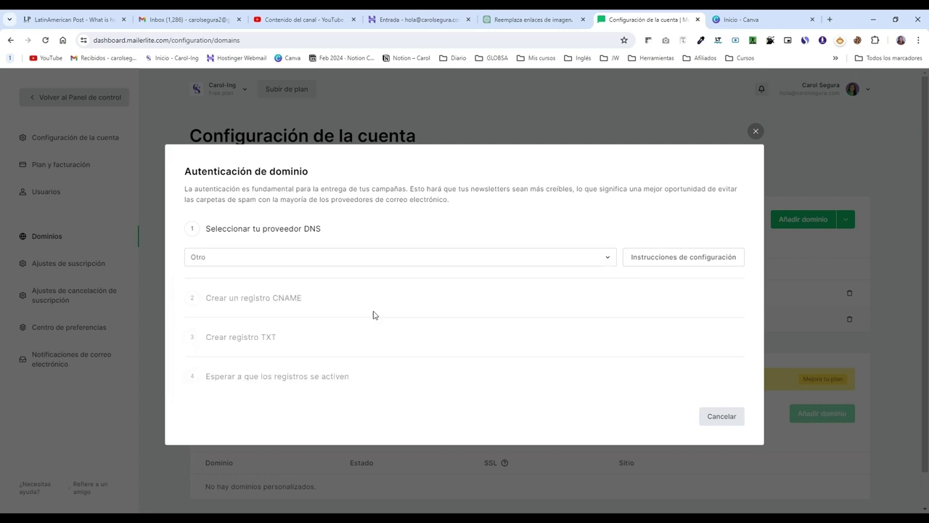
click(661, 259)
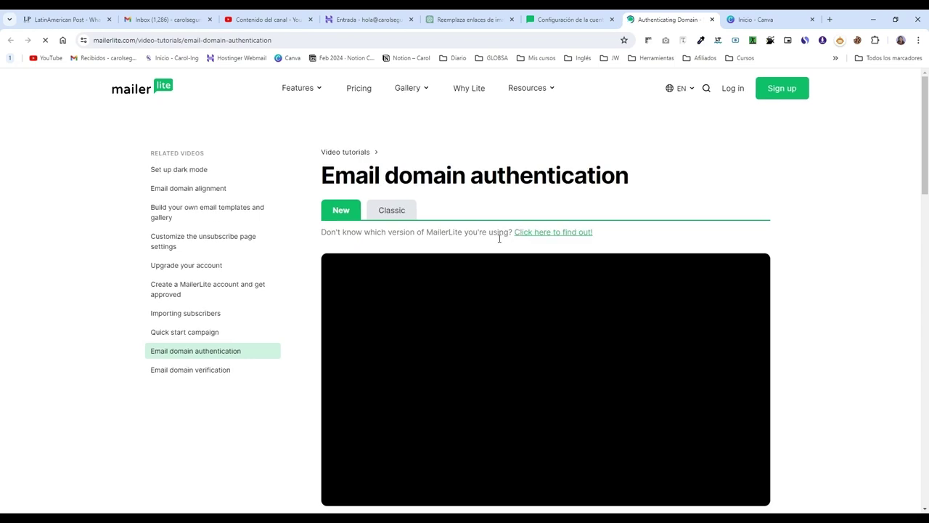
Step: Skim the authentication tutorial, then return to settings at the CNAME record step
scroll(495, 246, down, 2)
scroll(495, 245, down, 2)
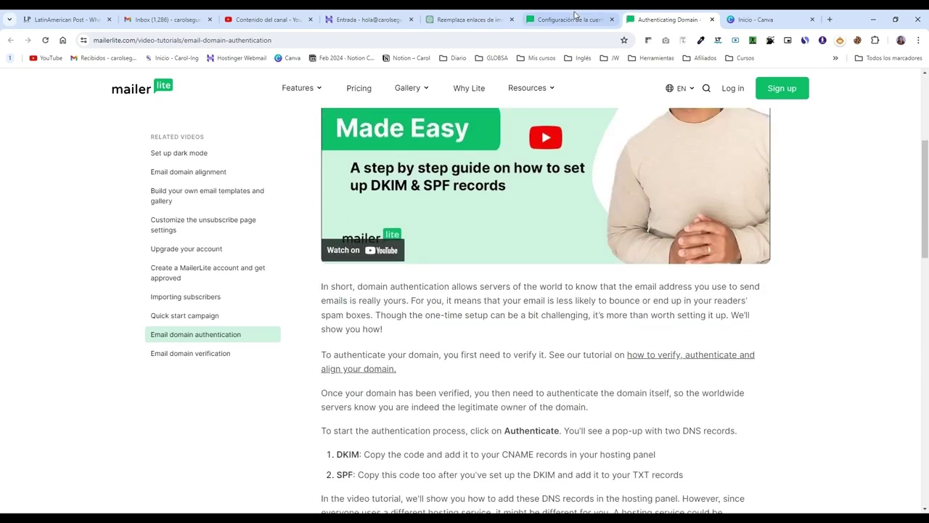
click(573, 14)
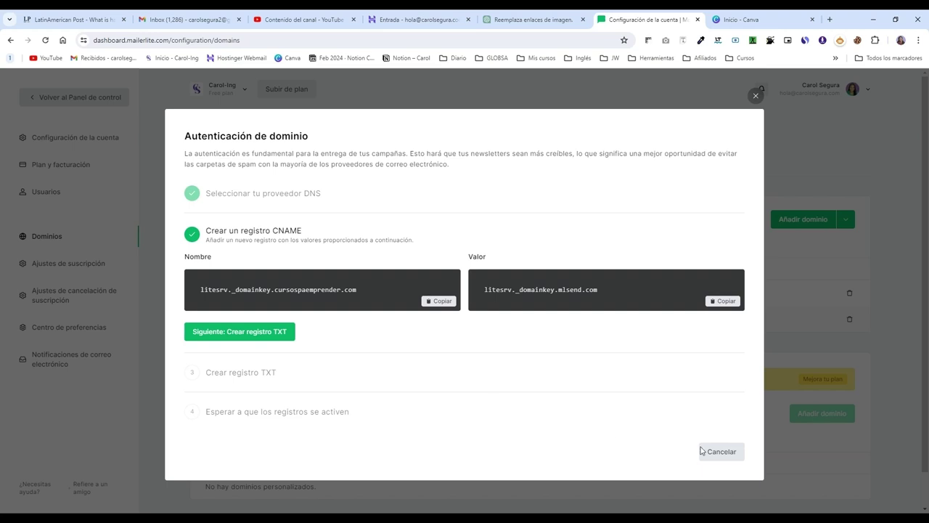
Step: Cancel the Autenticación de dominio dialog, leaving cursospaemprender.com unauthenticated
click(723, 452)
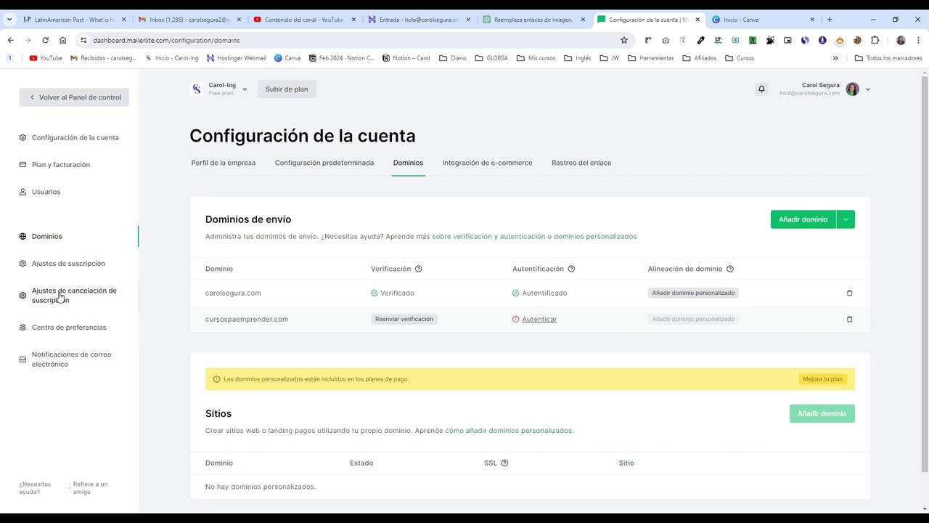
Step: Go from the dashboard to Campañas and start a new campaign with Crear campaña
click(63, 100)
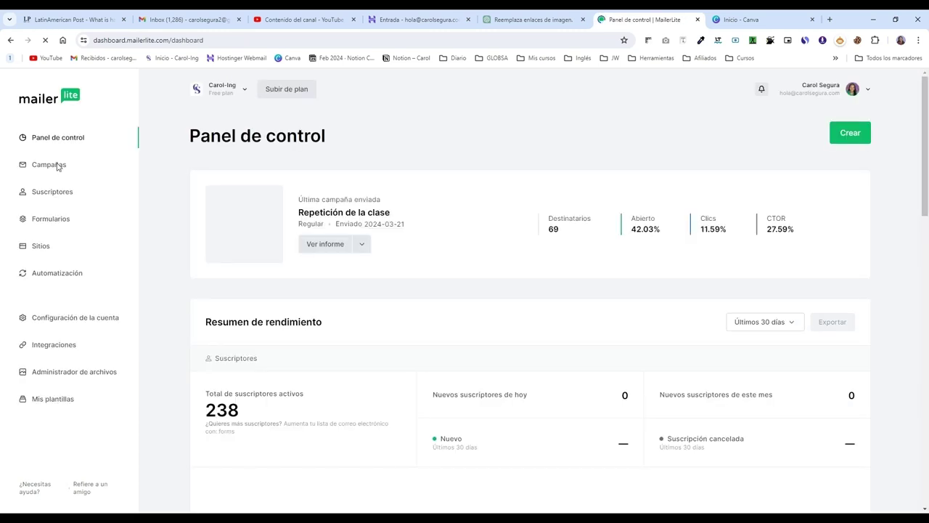
click(56, 167)
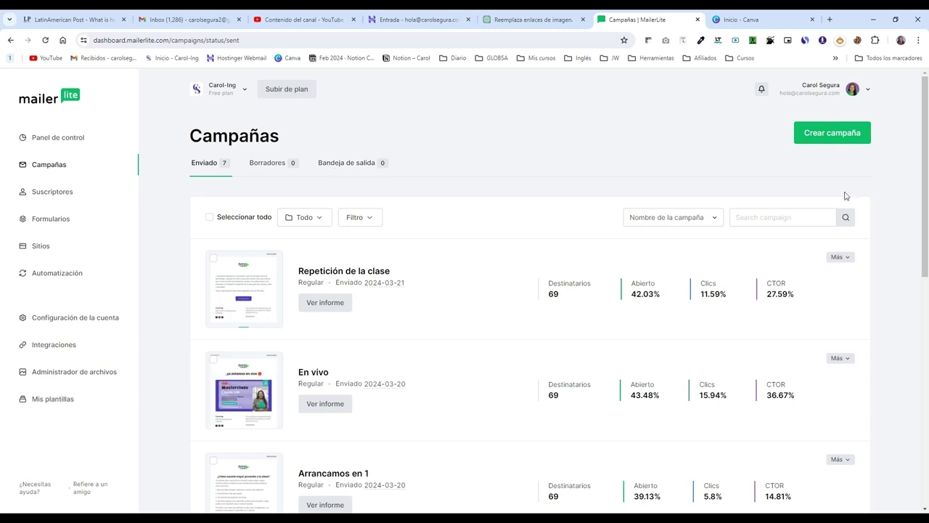
click(838, 133)
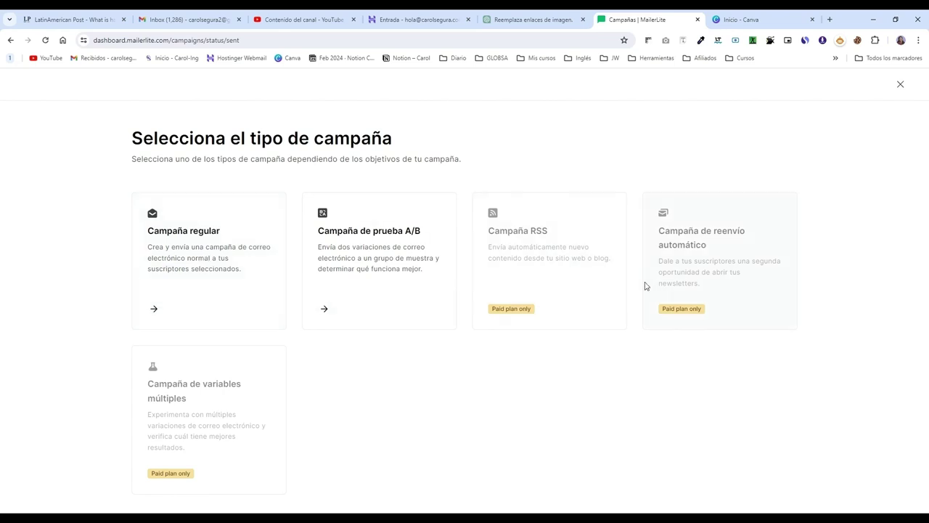
Step: Create a regular campaign named 'Campaña Black Friday', leaving the subject field ready for input
click(217, 259)
click(217, 215)
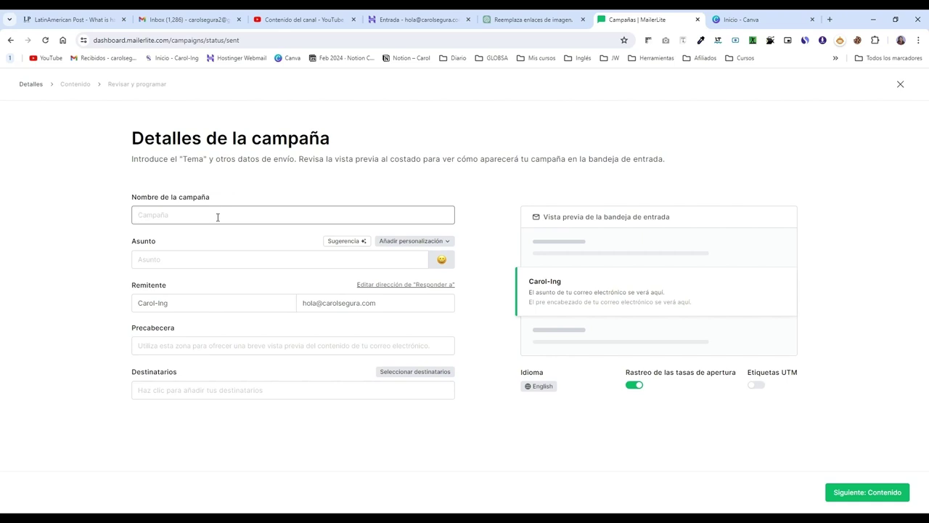
text(C)
key(BackSpace)
text(mpaña Black Friday)
click(246, 260)
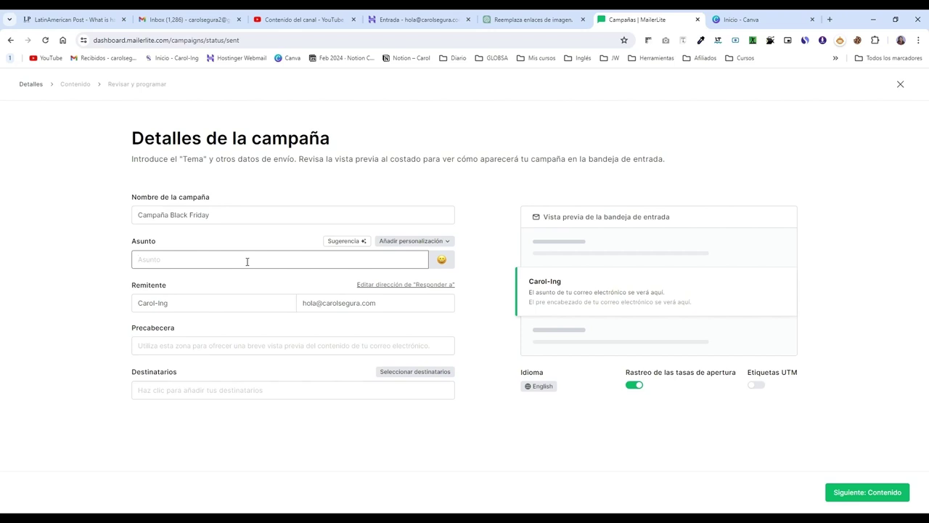
click(251, 262)
Step: In the AI subject generator, describe the email as 'Campaña de ropa de invierno para el black friday' in Español (Latinoamérica)
click(442, 244)
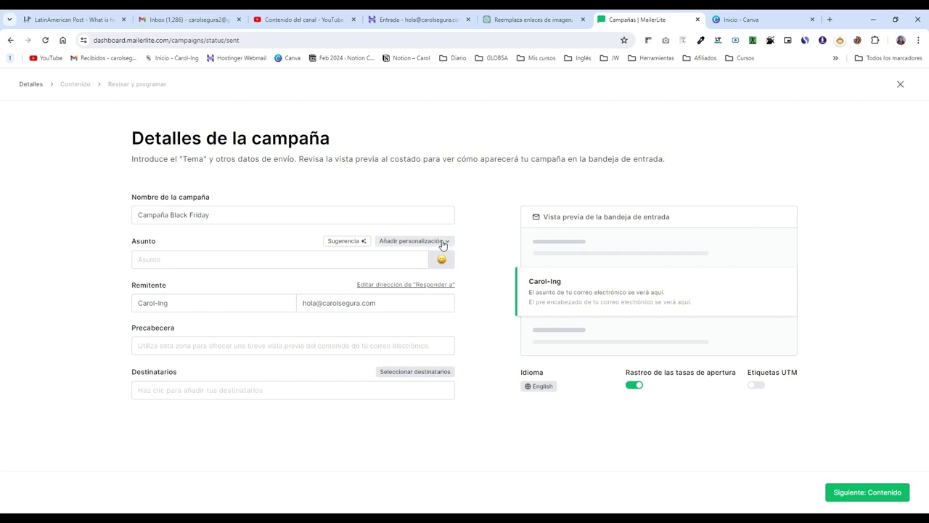
click(435, 242)
click(355, 243)
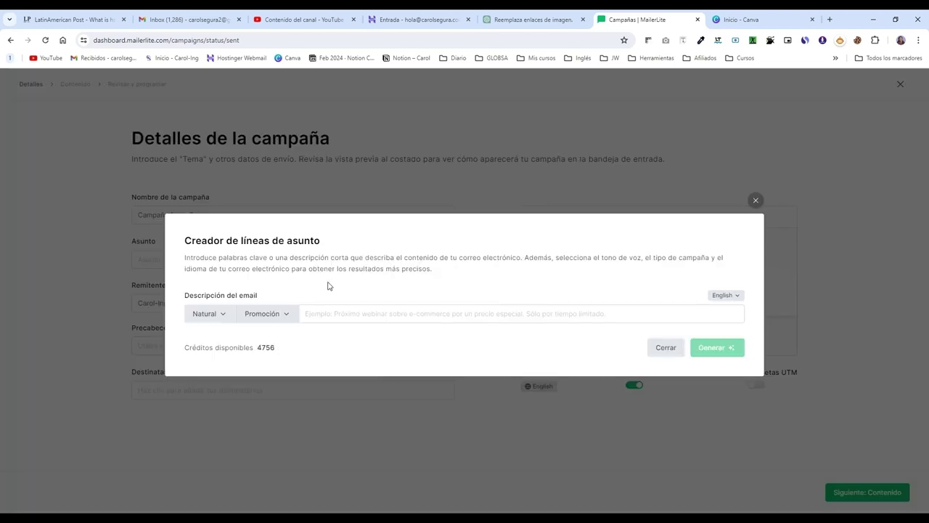
click(340, 317)
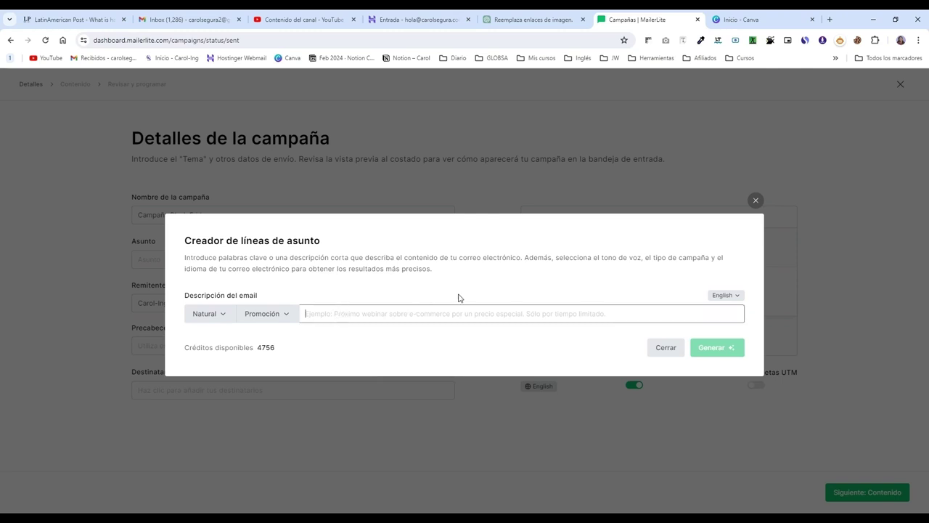
click(727, 295)
click(674, 418)
click(330, 317)
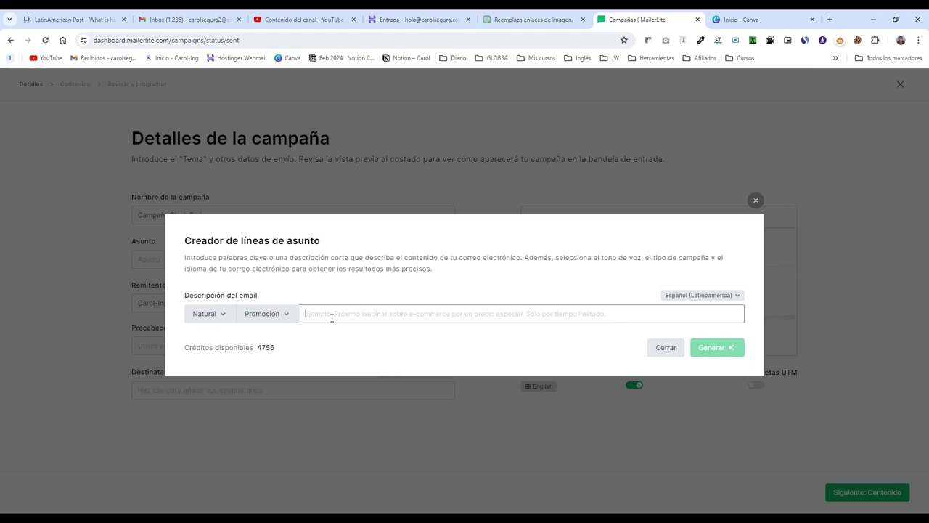
text(Campaña de )
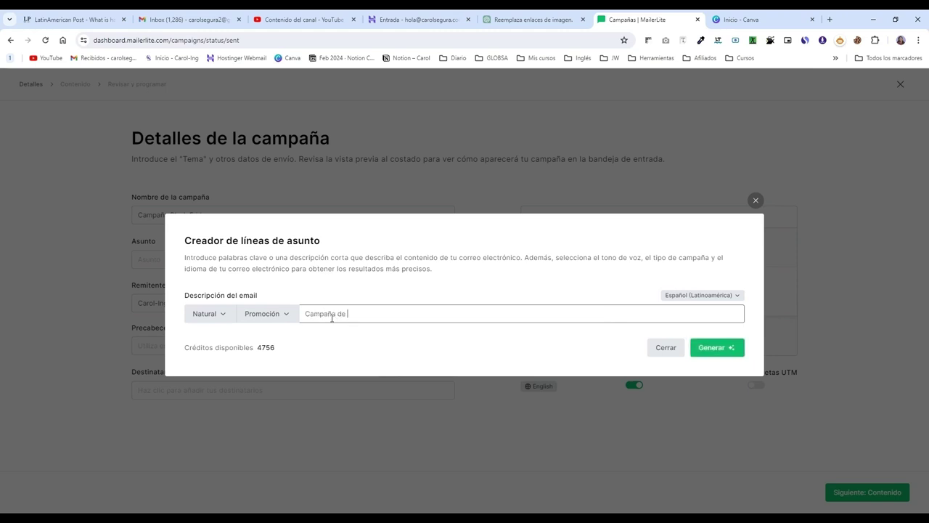
text(ropa de invierno para el black friday)
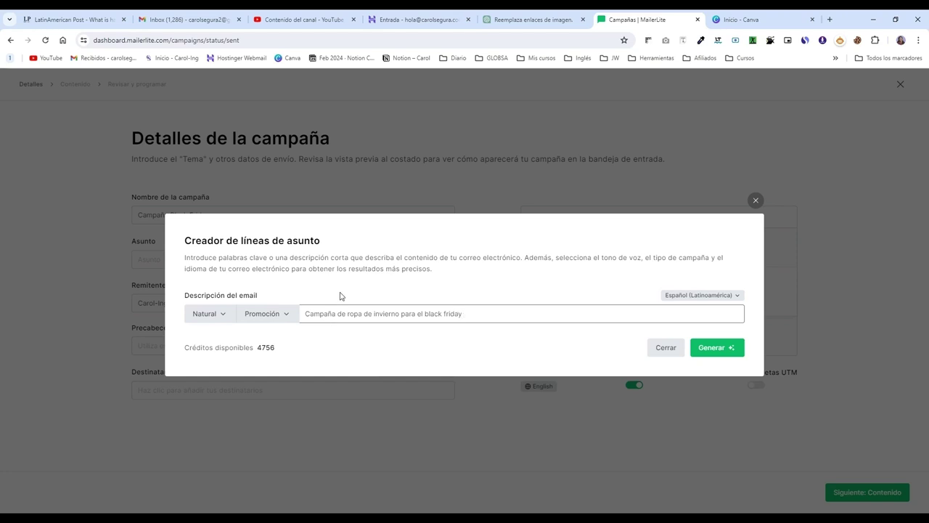
Step: Generate Promoción subject suggestions with an Amigable tone and insert the fifth one
click(291, 317)
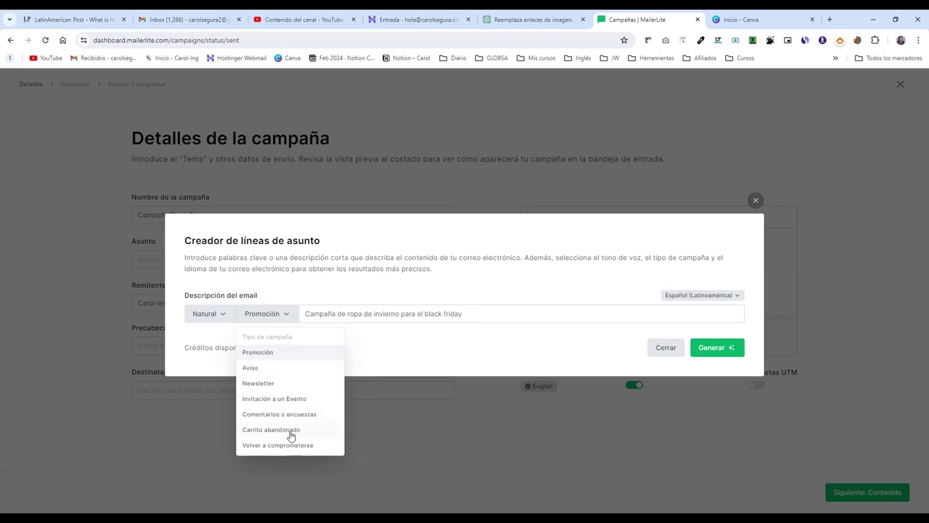
click(270, 353)
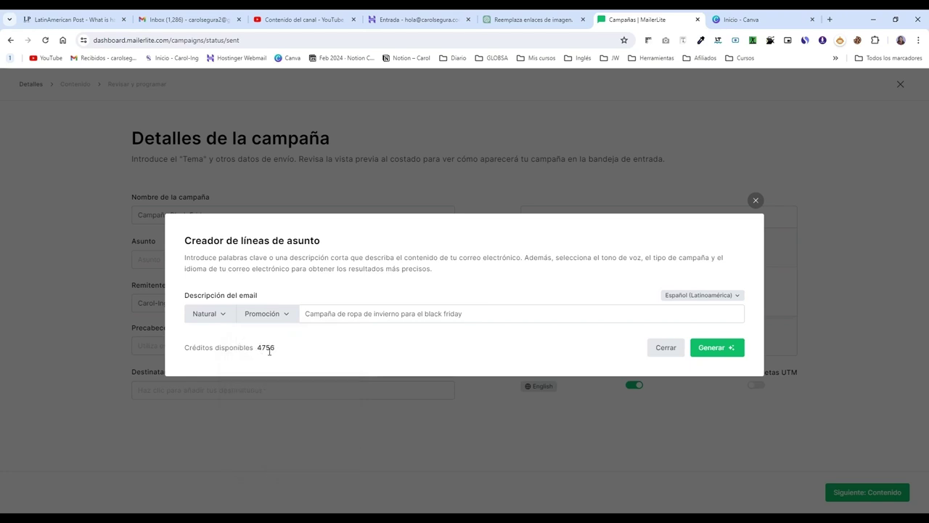
click(222, 317)
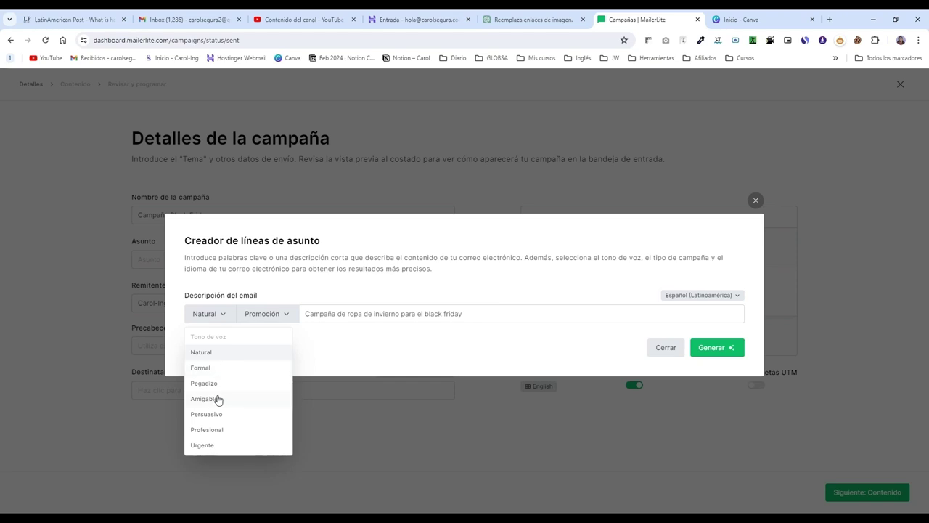
click(218, 399)
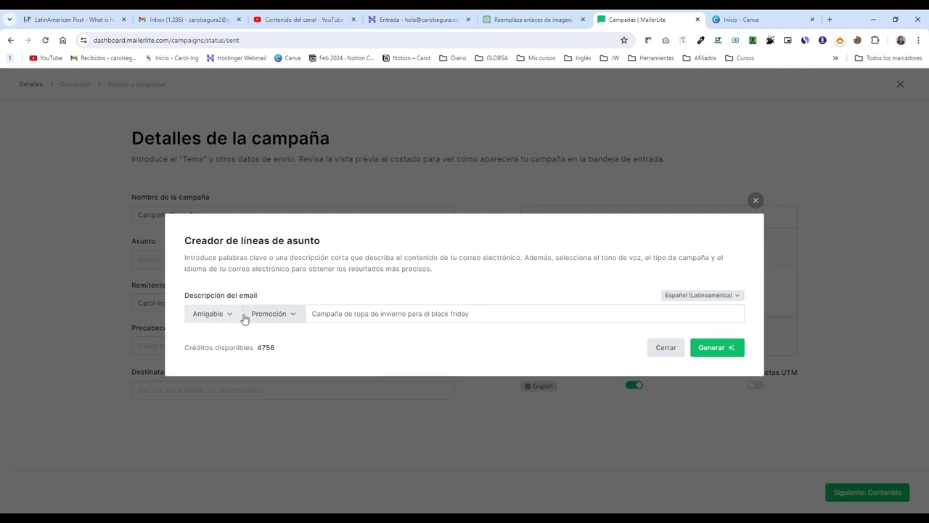
click(728, 349)
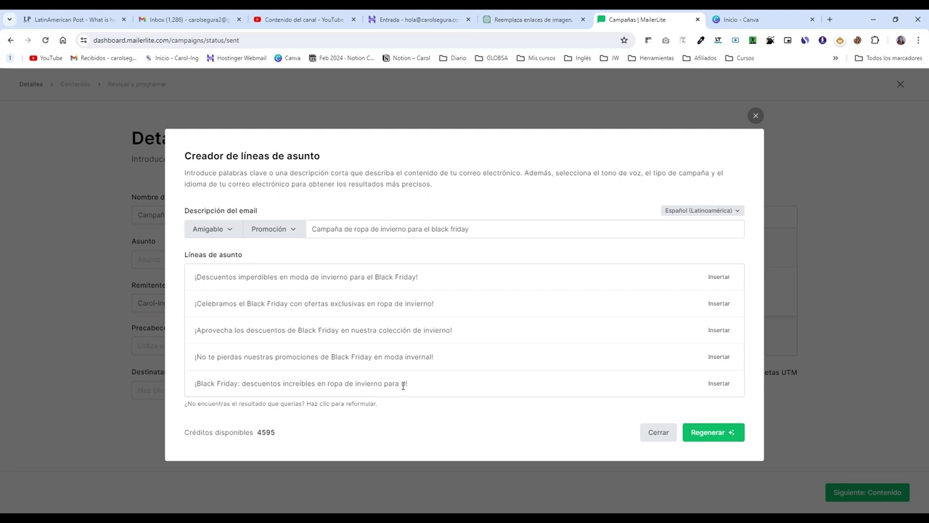
click(719, 384)
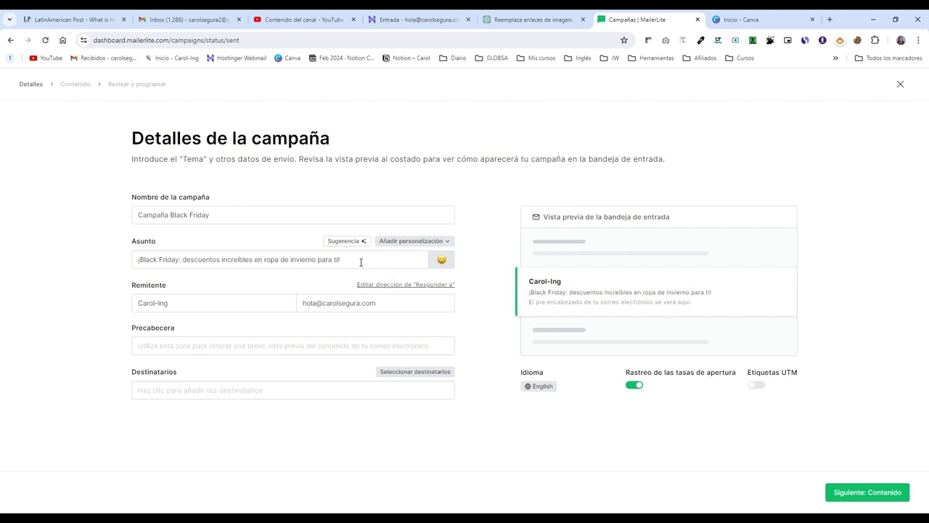
Step: Put the subscriber's name first and replace '¡Black Friday:' with ', tenemos' in the subject
click(438, 243)
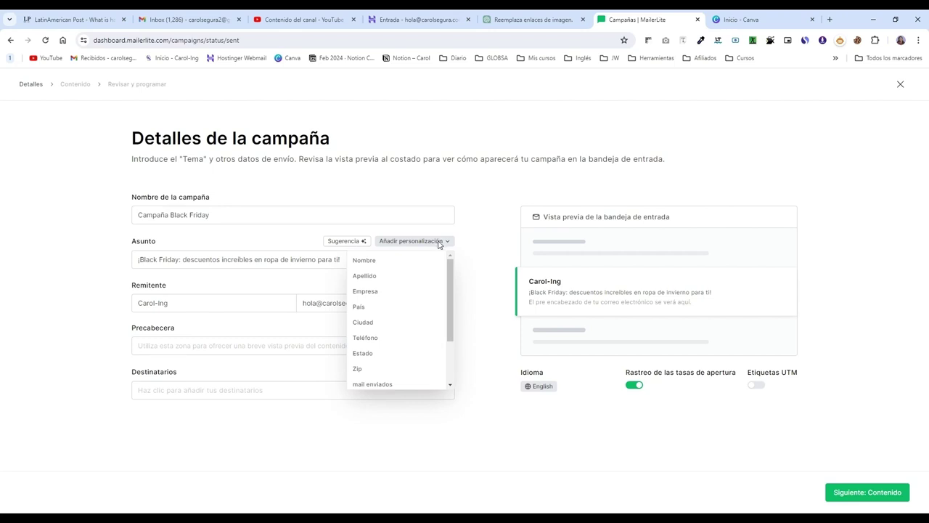
click(149, 262)
click(136, 259)
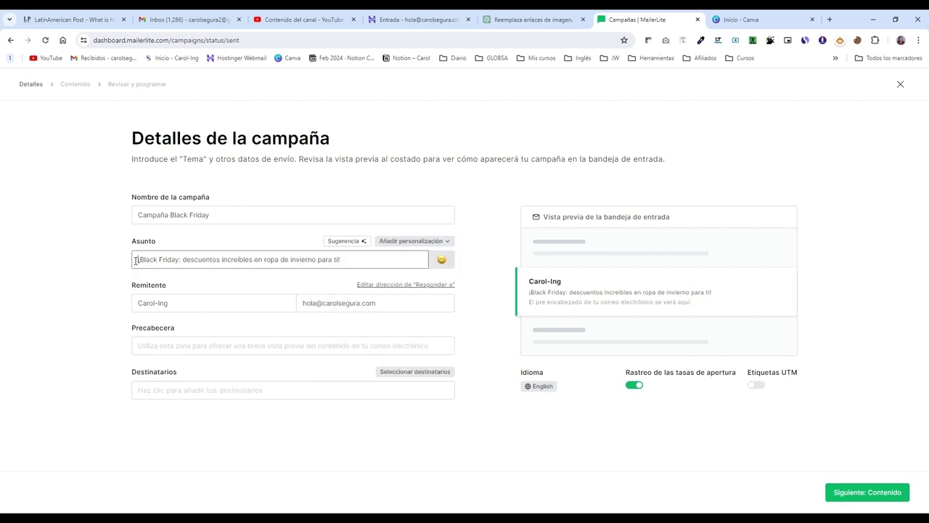
click(401, 241)
click(397, 261)
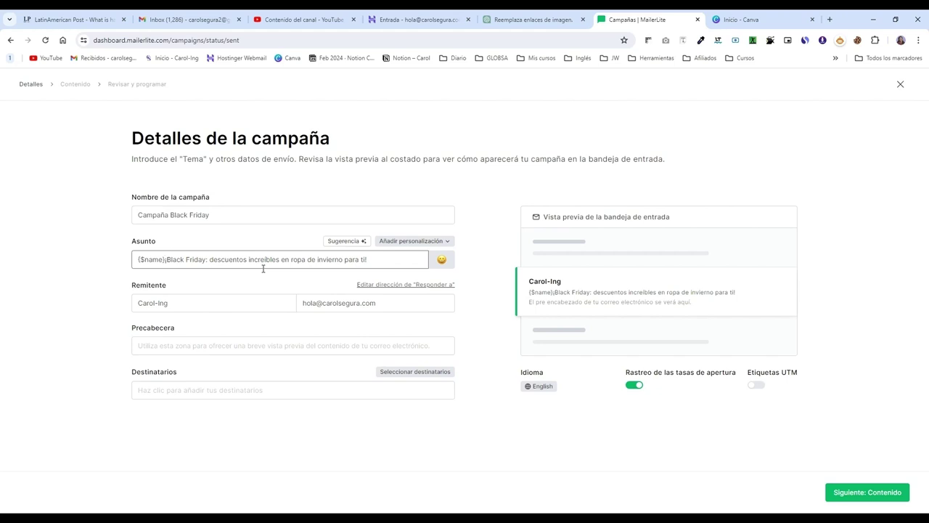
text(,)
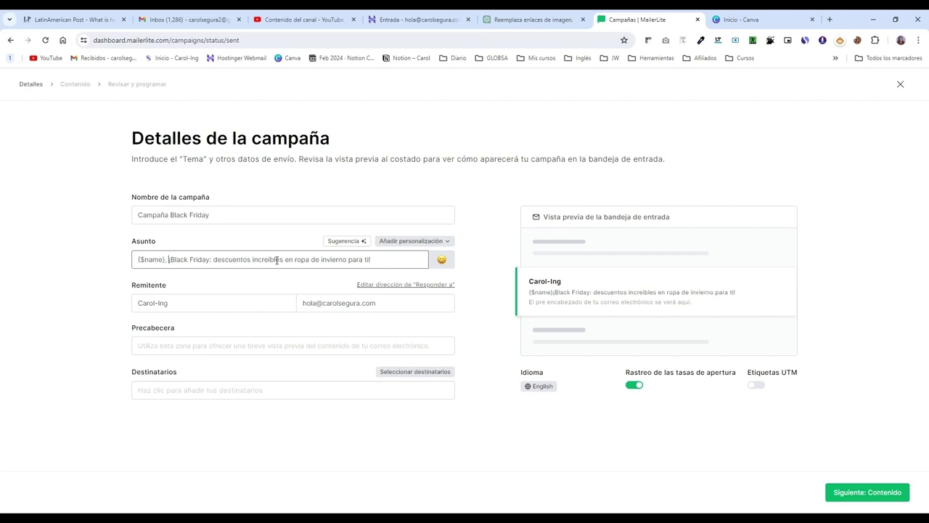
drag(213, 259, 168, 259)
key(BackSpace)
text(Tenemos)
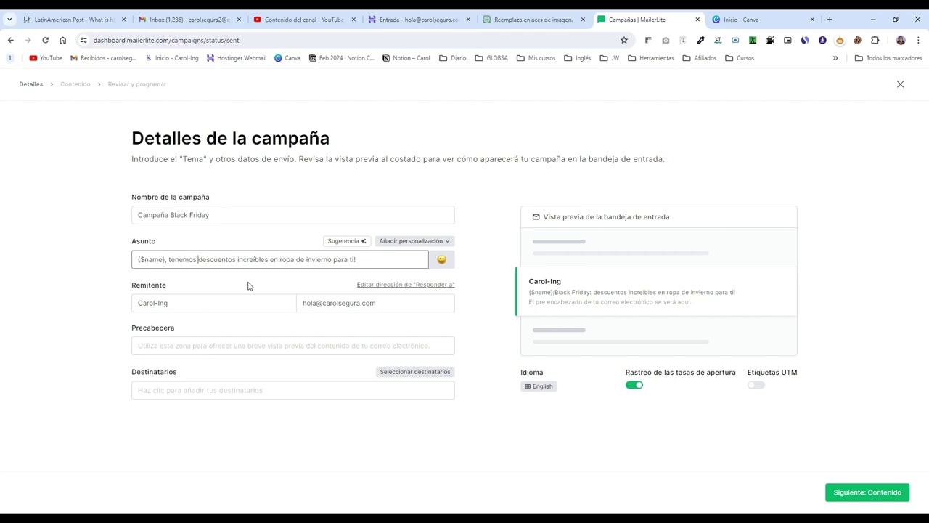
Step: Enter the preheader 'No queremos que pierdas estos descuentos.'
click(252, 351)
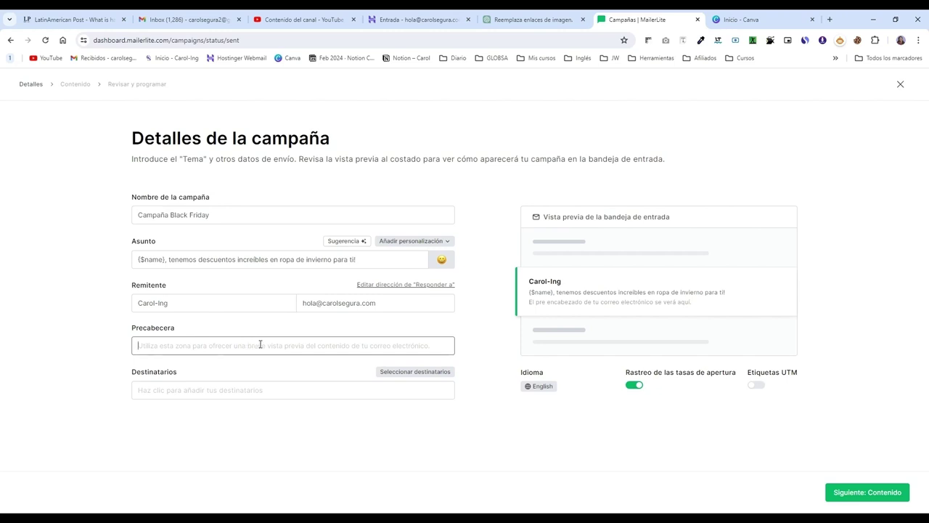
text(N)
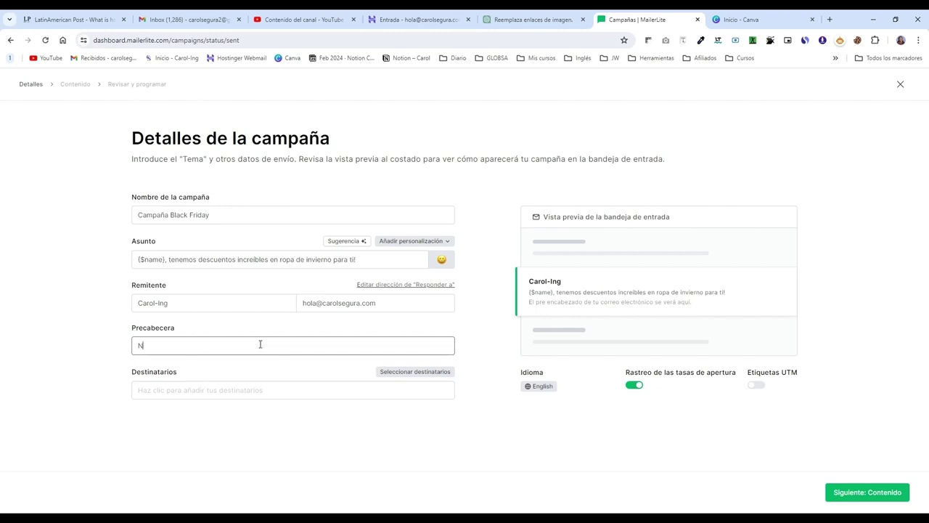
text(o queremos que pierdas estos descuentos.)
Step: Open the recipient selection and review the 238 active subscribers and eight groups
click(281, 393)
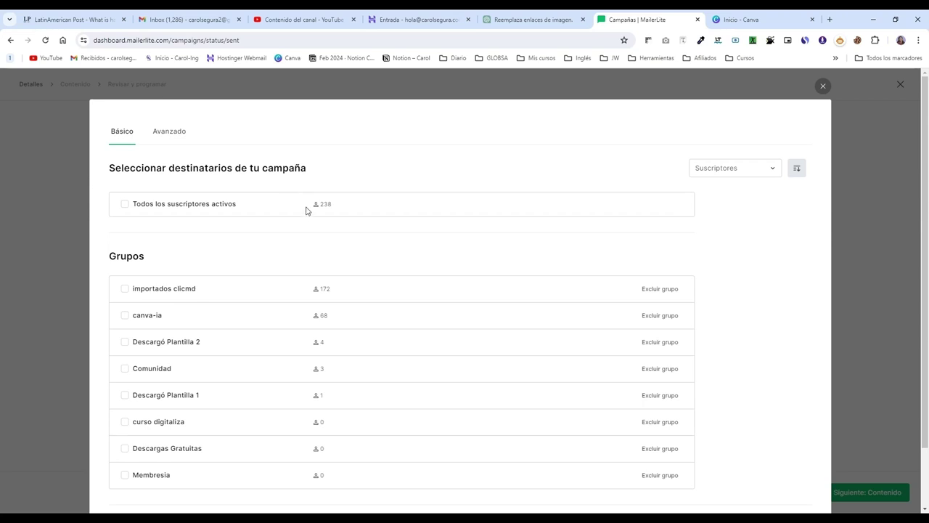
scroll(307, 212, down, 1)
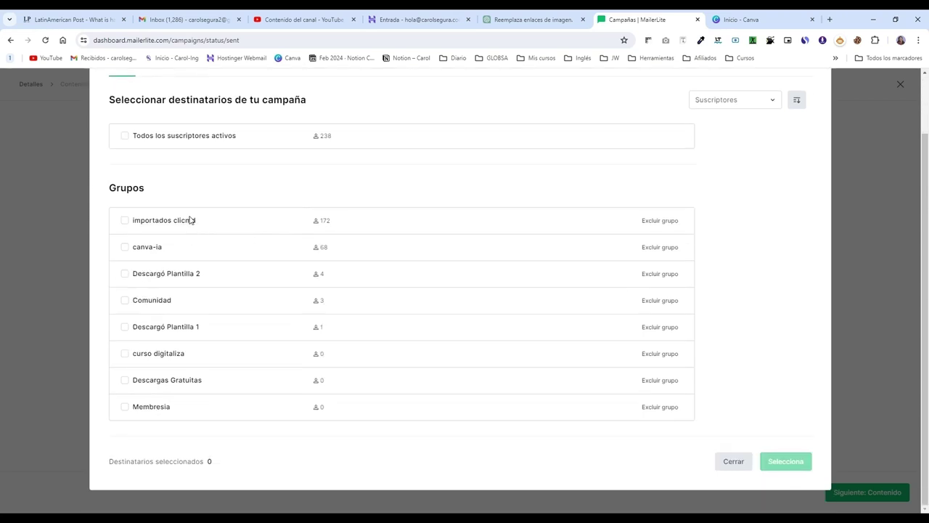
scroll(190, 220, up, 1)
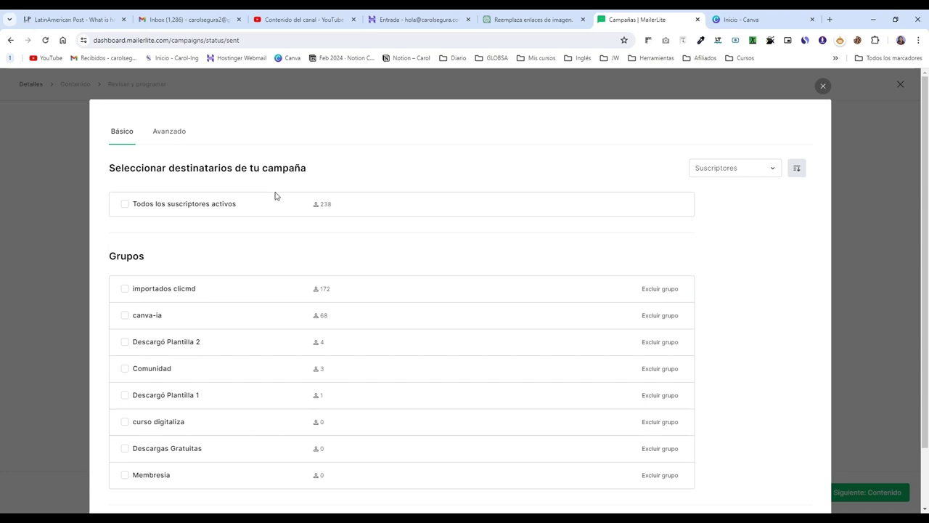
scroll(283, 207, down, 1)
scroll(283, 208, up, 1)
scroll(282, 208, down, 1)
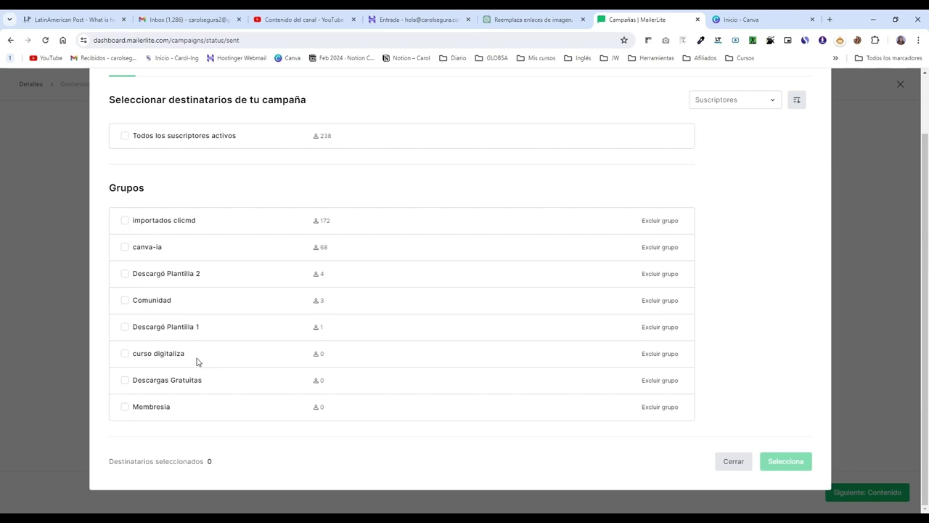
scroll(211, 347, up, 1)
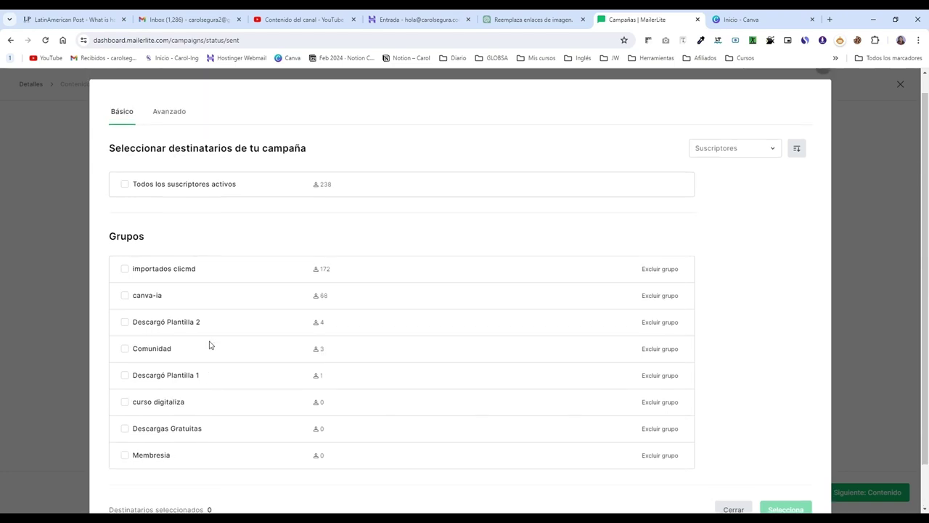
scroll(211, 319, down, 1)
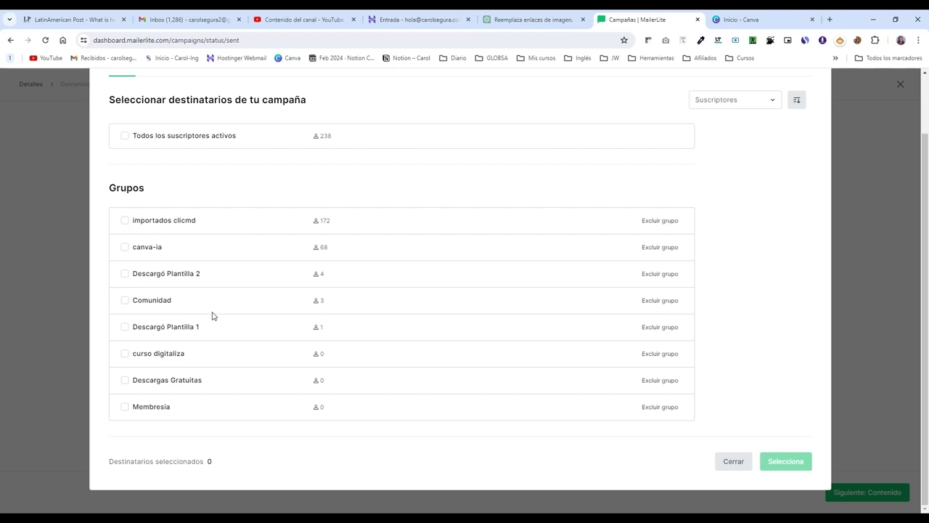
scroll(219, 220, up, 1)
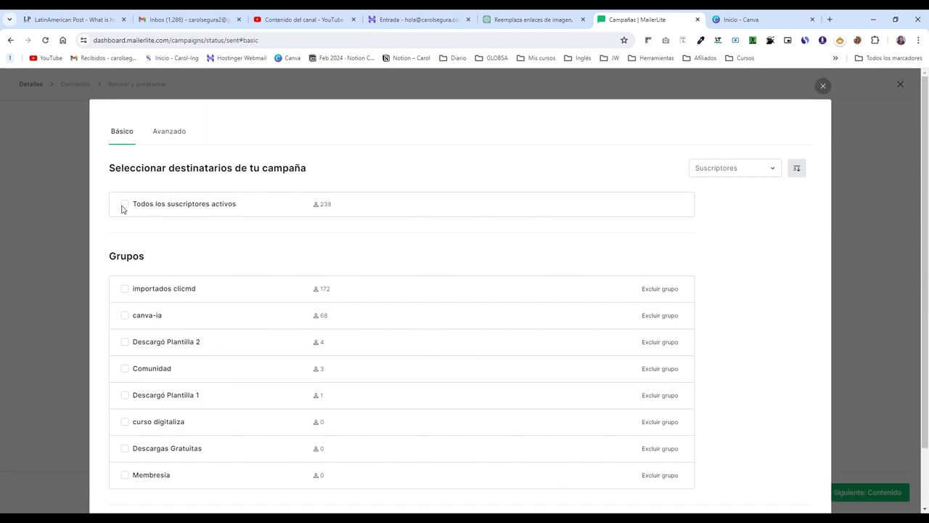
Step: Make the Descargó Plantilla 1 group (1 subscriber) the campaign's only recipients
click(125, 205)
scroll(131, 254, down, 1)
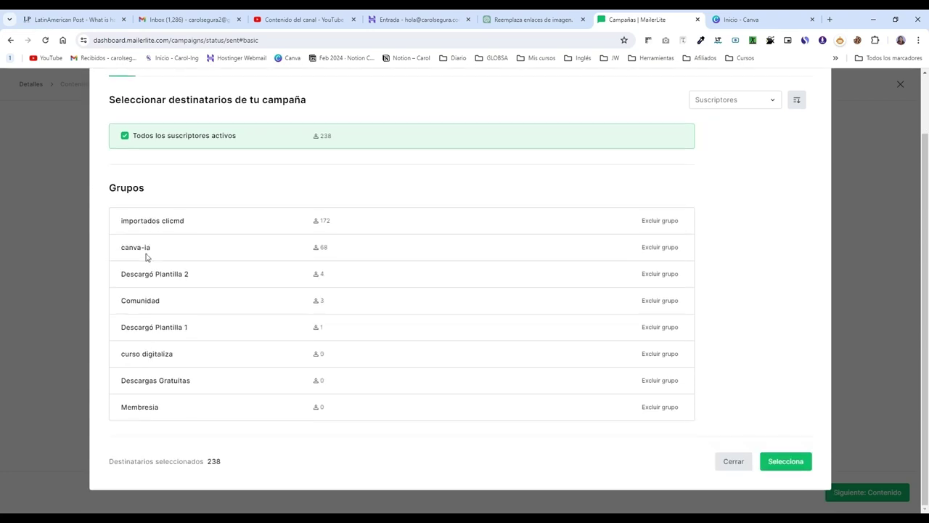
click(124, 137)
click(124, 221)
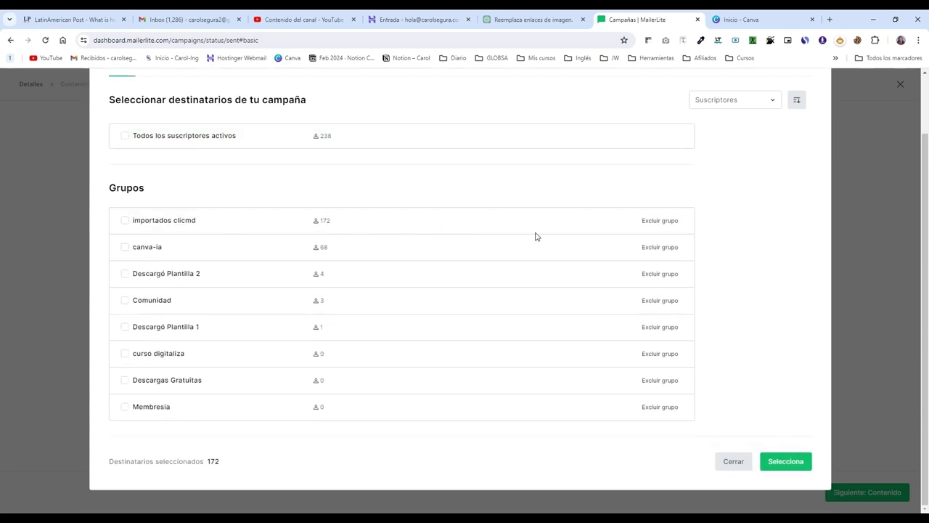
scroll(643, 191, up, 1)
scroll(645, 197, down, 1)
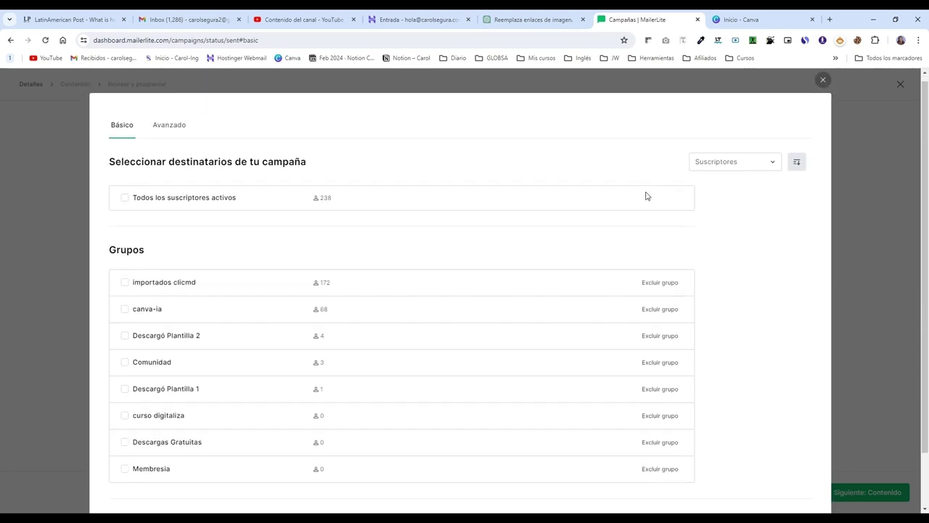
click(124, 219)
click(123, 328)
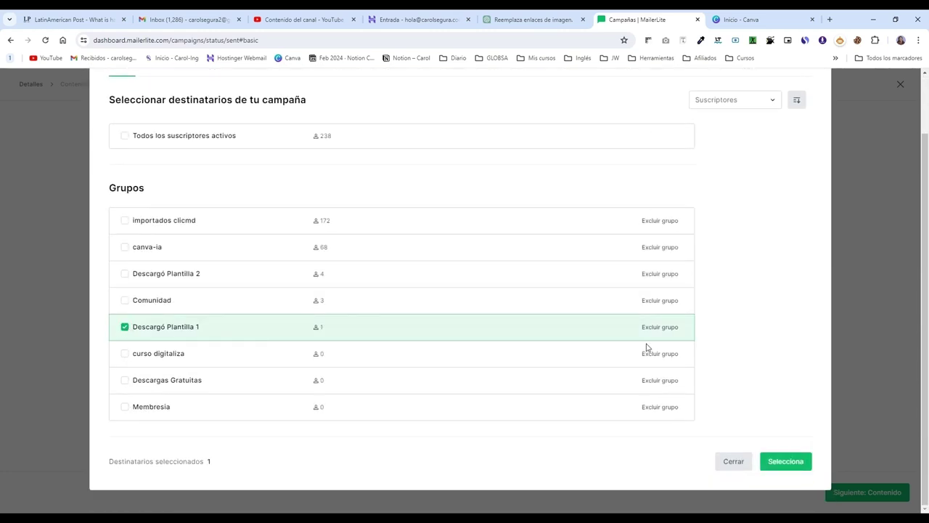
click(792, 461)
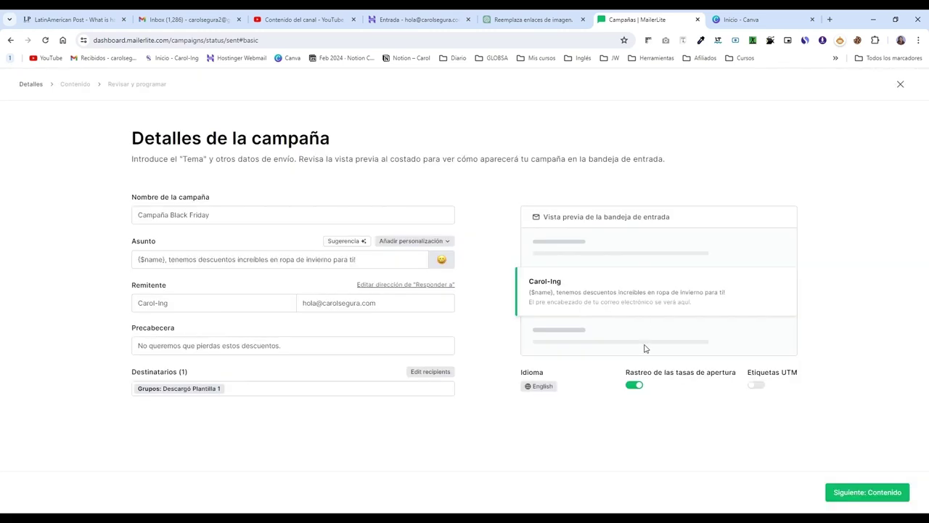
Step: Set the campaign language to Español (Latinoamérica)
click(545, 386)
scroll(571, 323, down, 1)
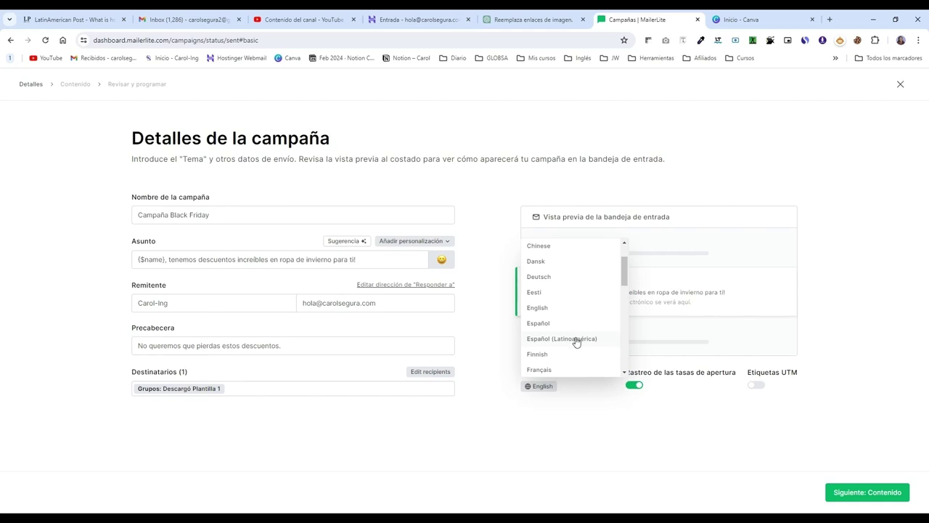
click(575, 339)
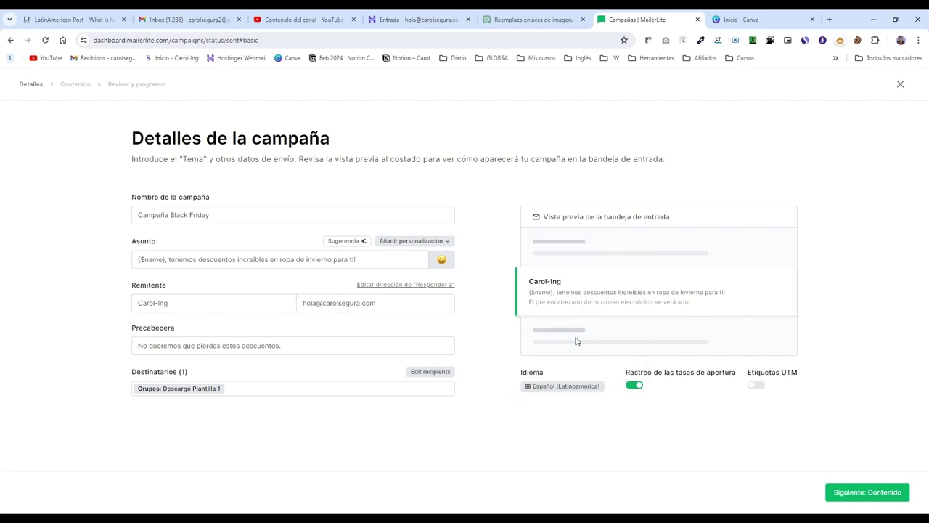
Step: Move on to email design and browse the 85-template gallery, ending back at the top
click(876, 499)
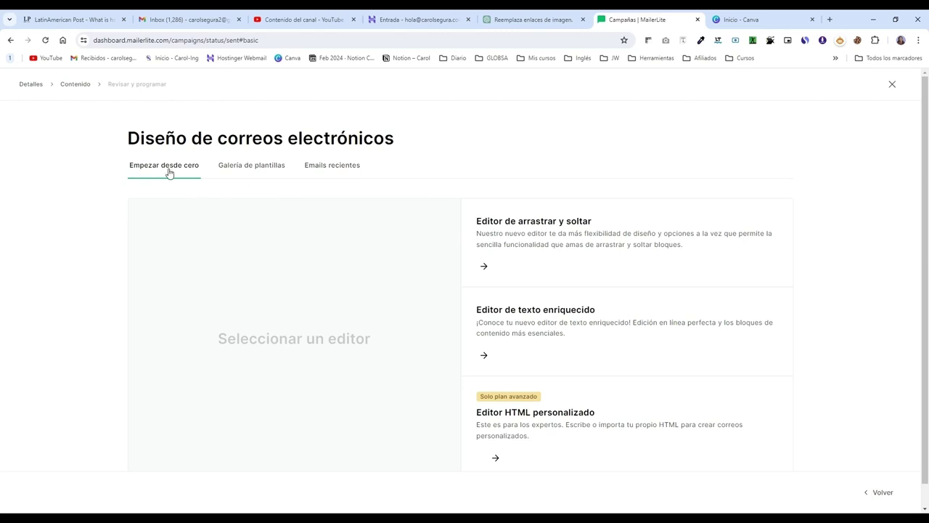
click(256, 166)
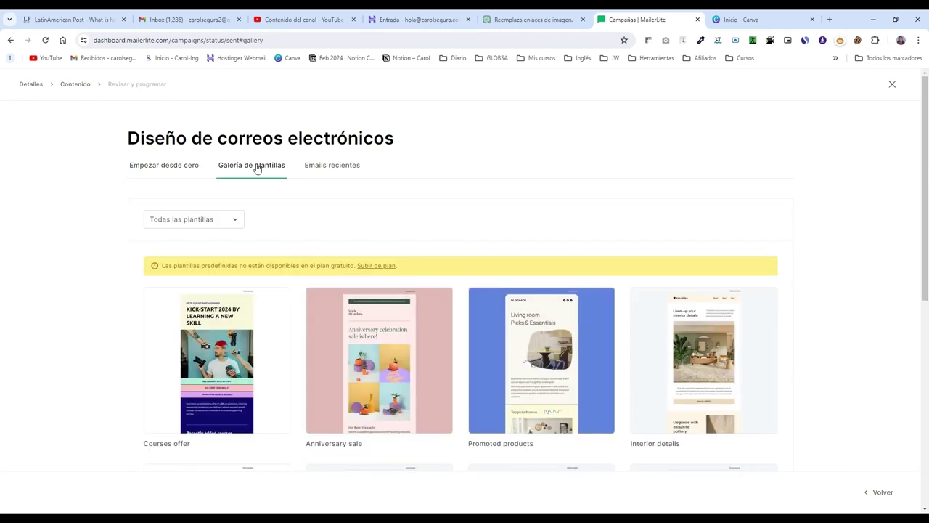
scroll(240, 240, down, 2)
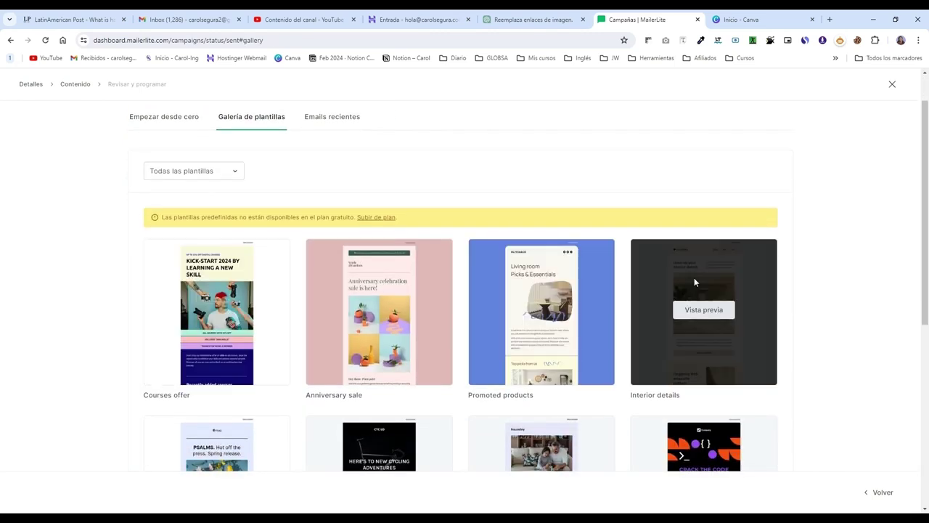
scroll(694, 279, down, 2)
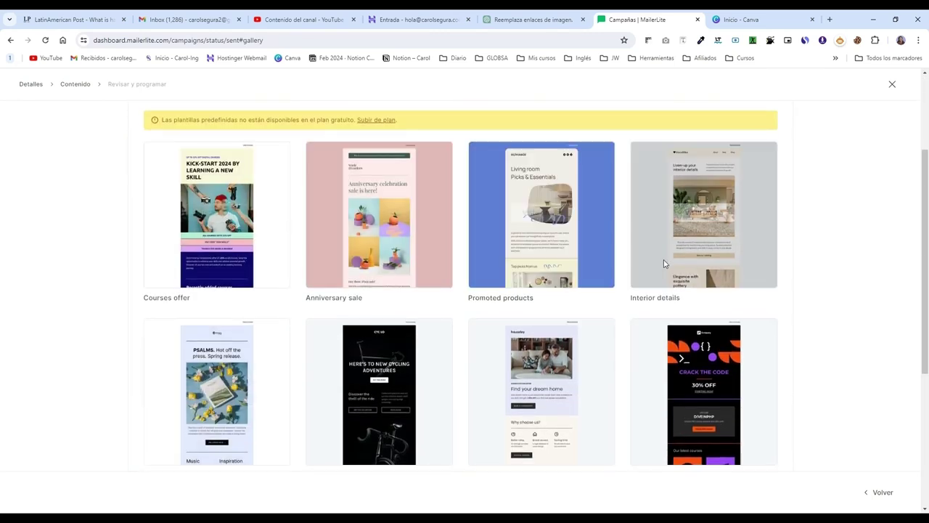
scroll(663, 264, down, 4)
scroll(653, 276, down, 1)
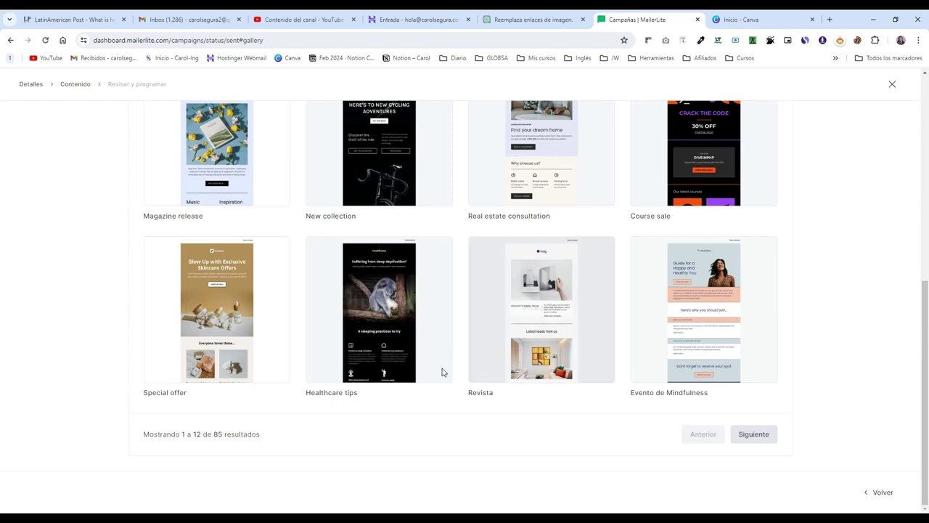
scroll(425, 353, up, 1)
scroll(427, 357, up, 3)
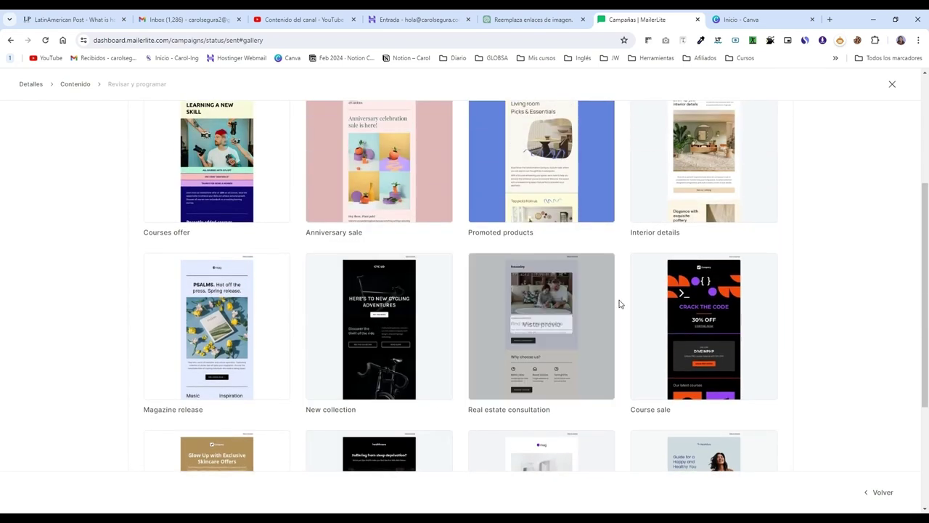
scroll(582, 338, up, 2)
scroll(580, 339, up, 3)
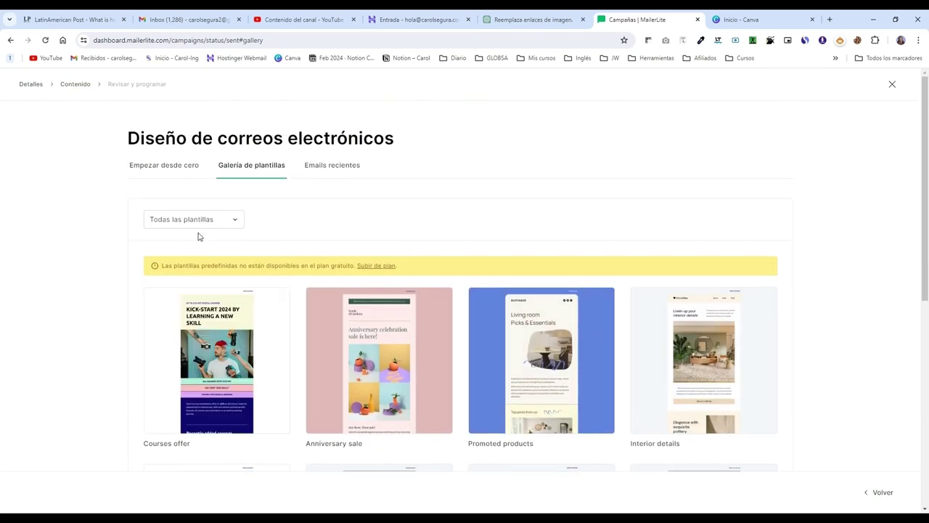
Step: Show the Empezar desde cero options: drag-and-drop, rich-text and custom HTML editors
click(168, 166)
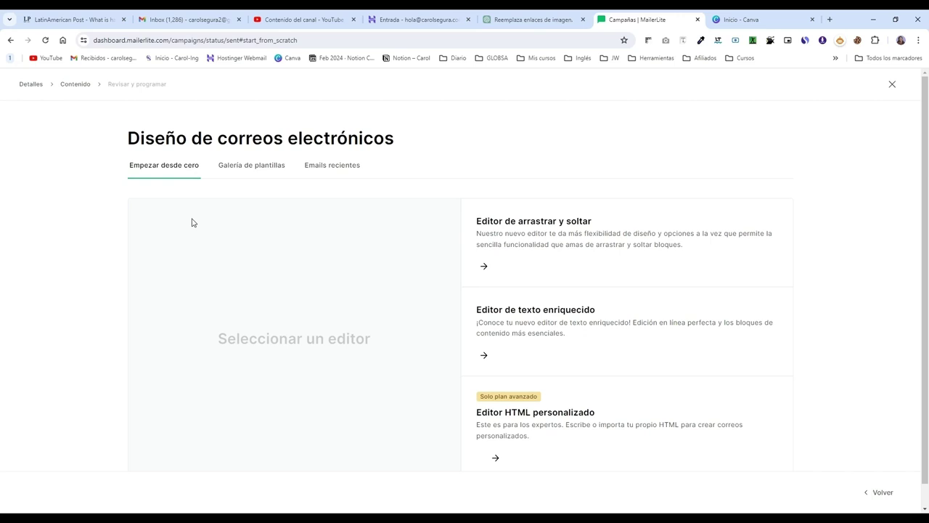
mouse_move(608, 259)
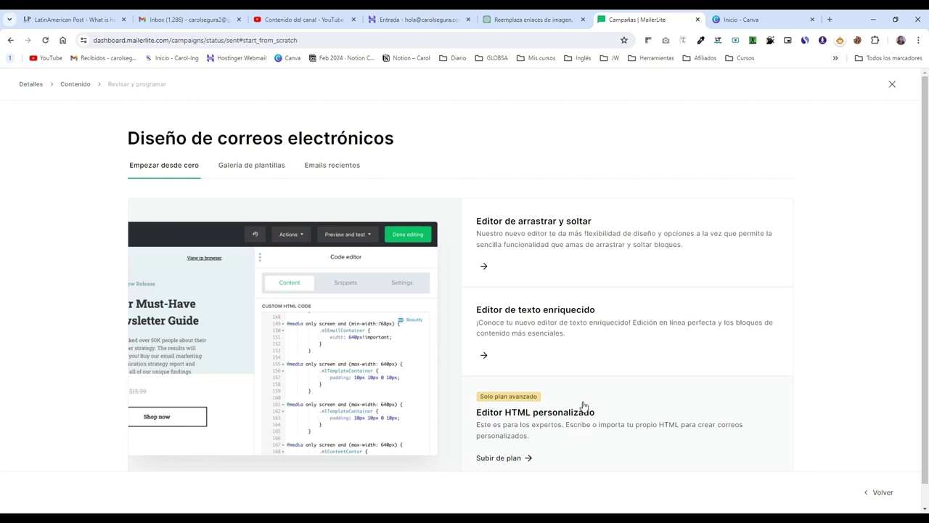
mouse_move(586, 254)
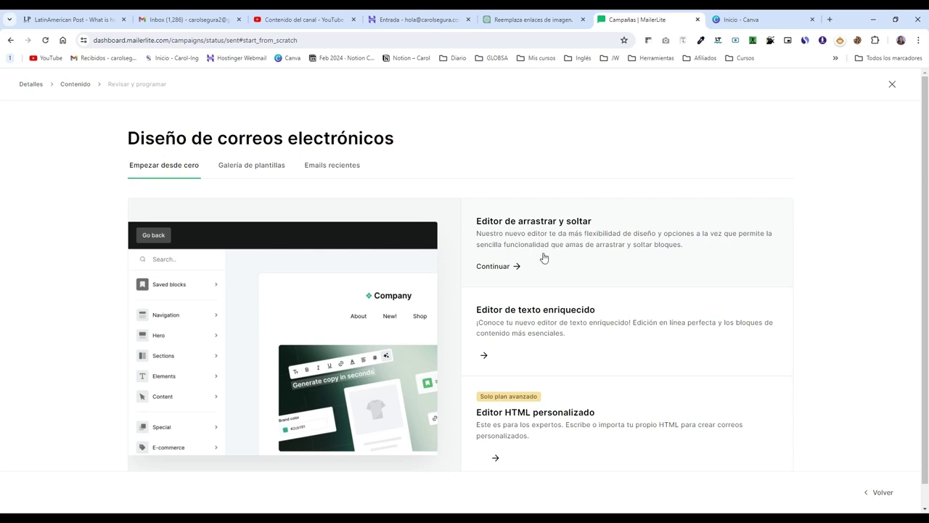
Step: Open the Black Friday email in the drag-and-drop editor
click(543, 257)
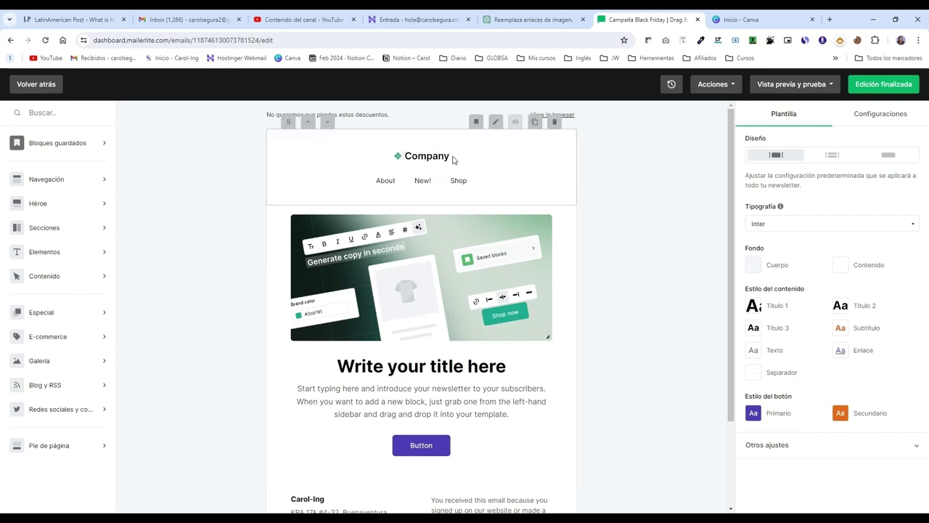
scroll(471, 290, down, 1)
scroll(477, 304, up, 1)
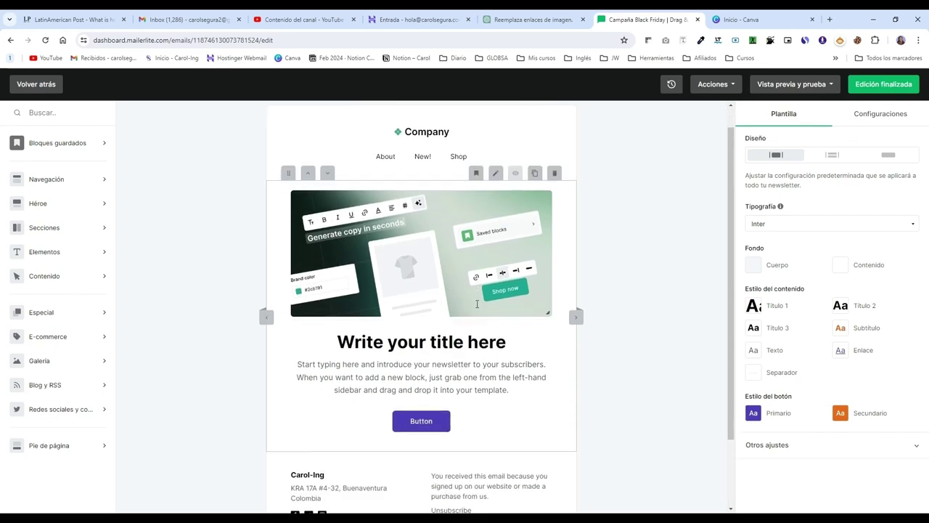
scroll(477, 303, up, 1)
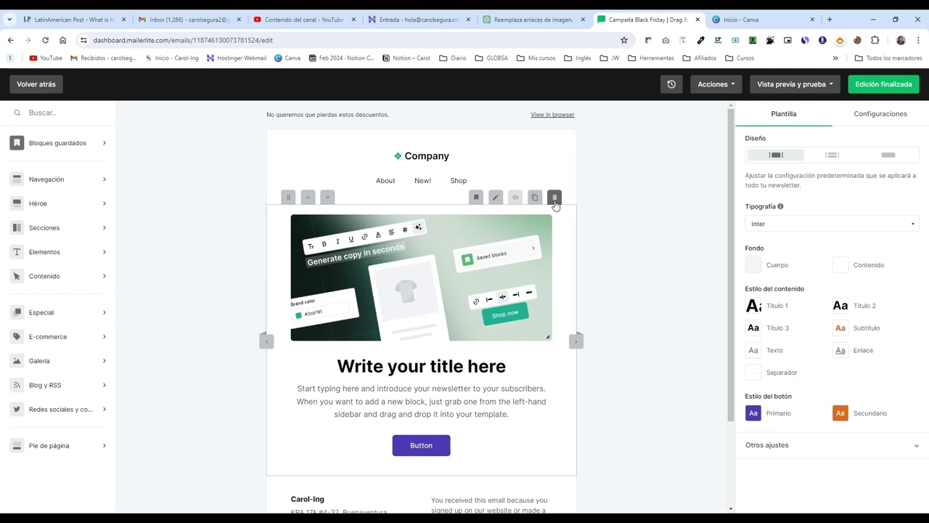
Step: Delete the image, title and button block, leaving only the Company header and footer
click(308, 202)
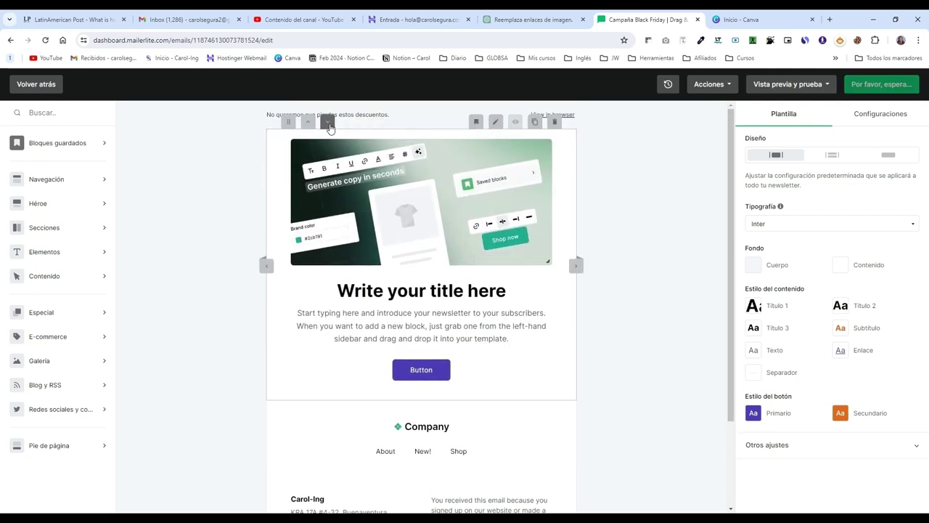
click(328, 121)
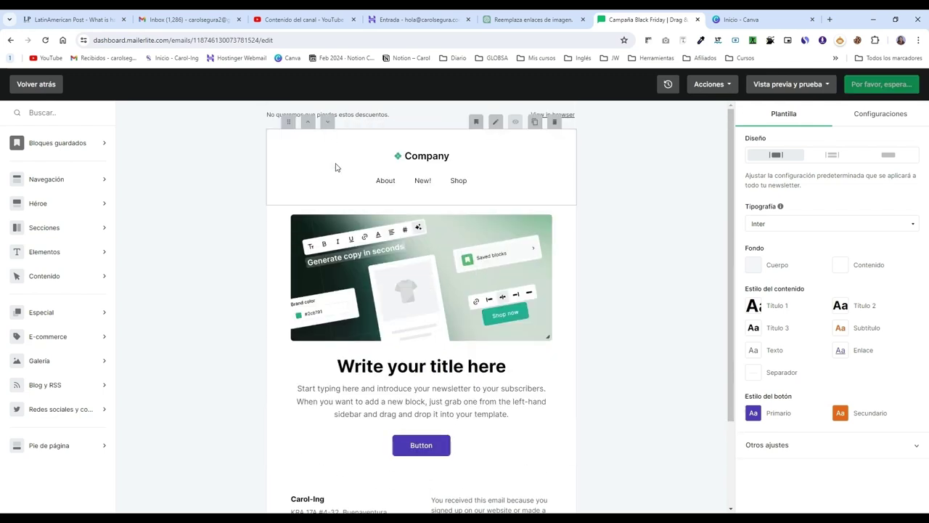
click(288, 195)
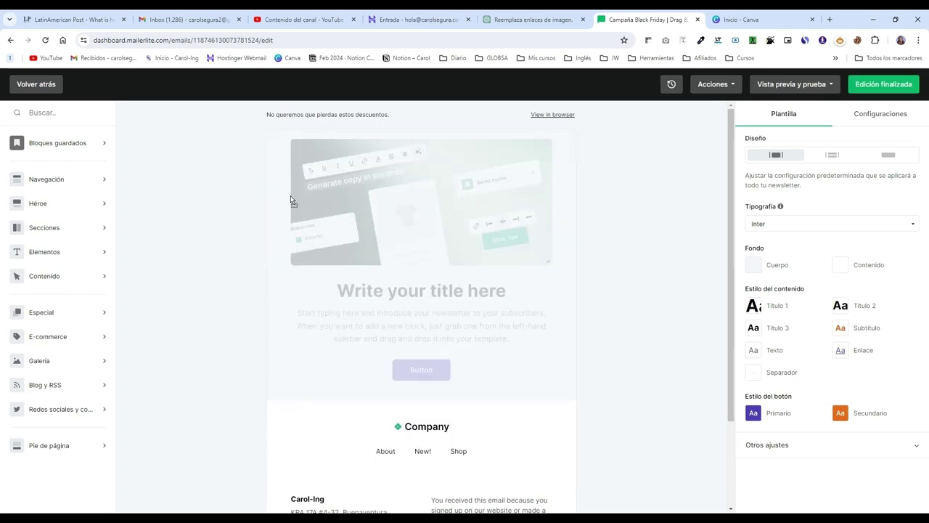
click(555, 122)
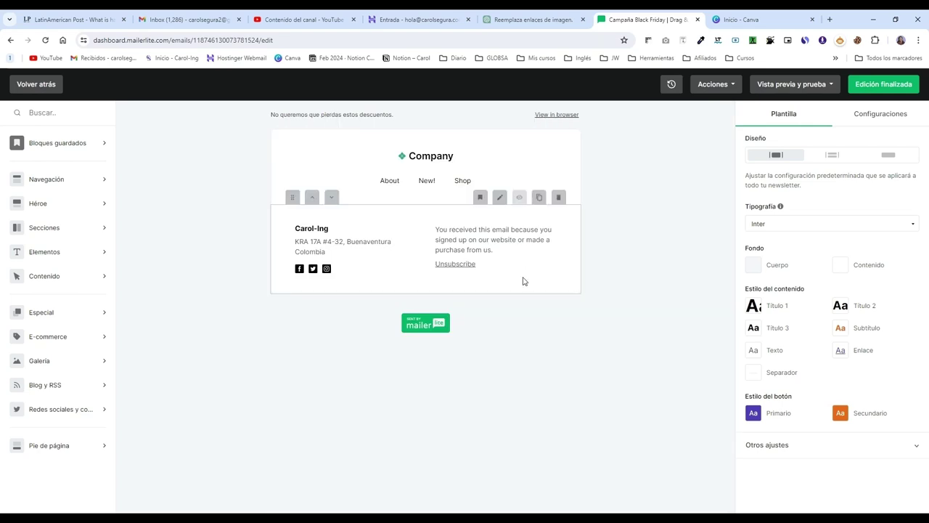
Step: Remove the About, New! and Shop links from the Logotipo + Navegación header
click(344, 114)
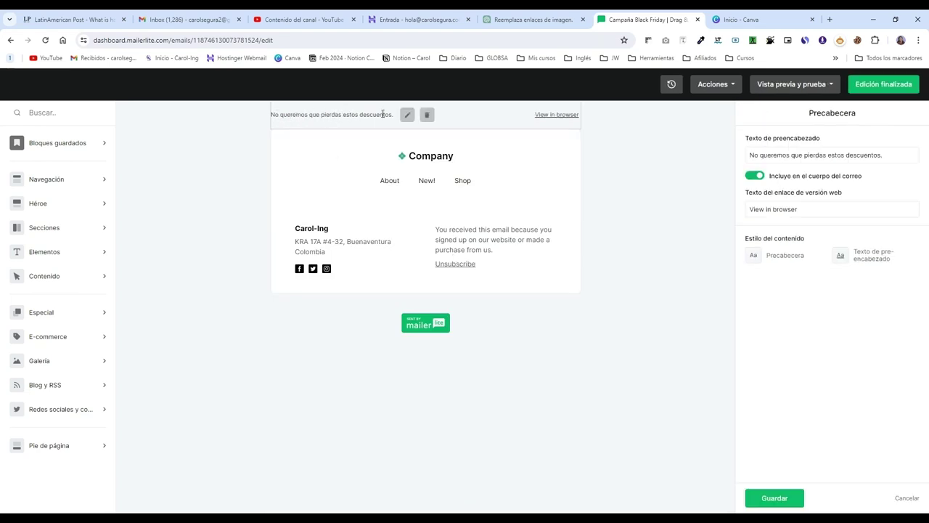
click(463, 157)
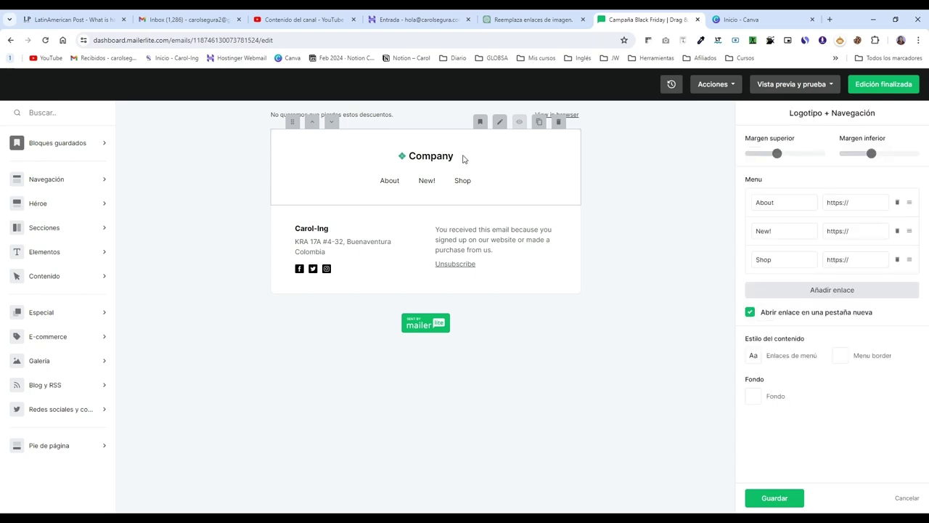
click(445, 152)
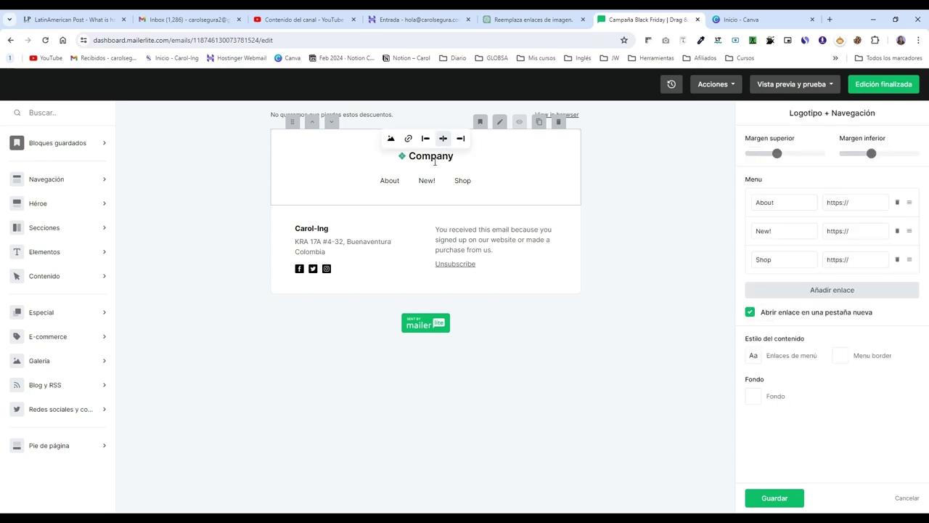
click(434, 188)
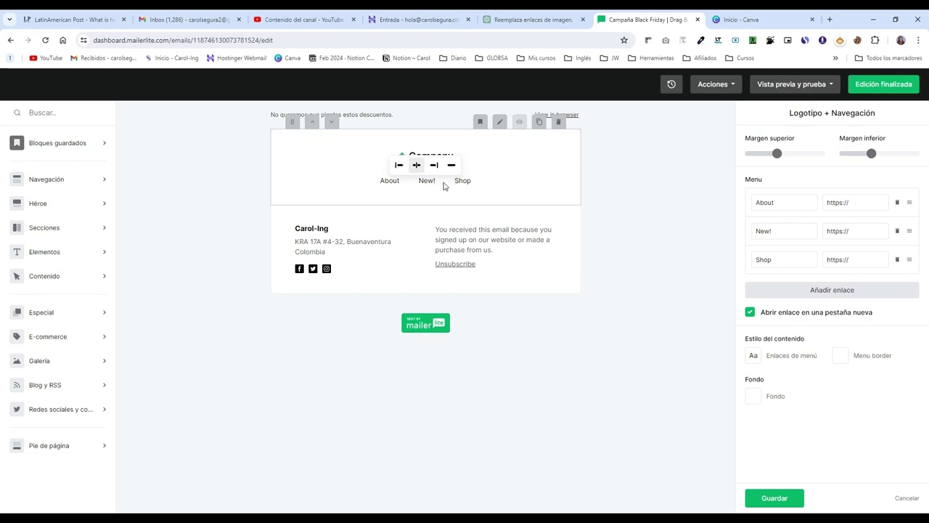
click(478, 182)
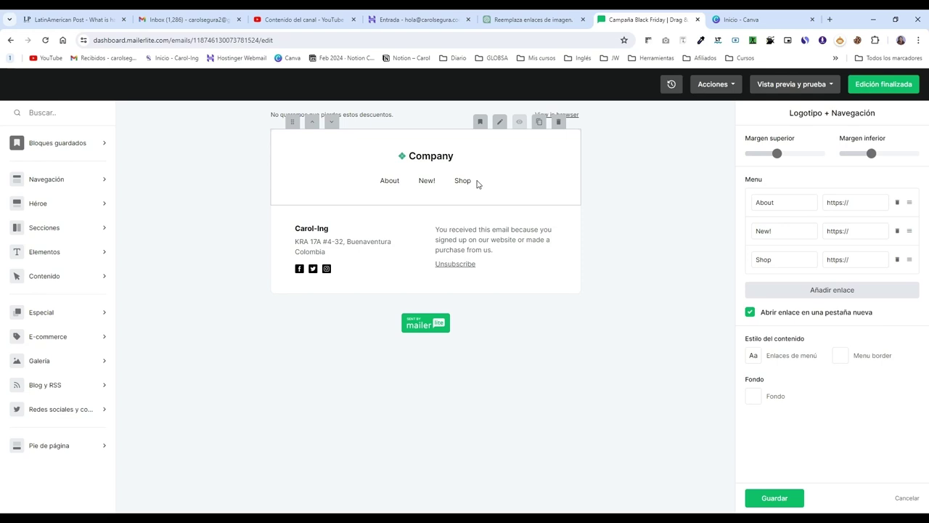
click(471, 186)
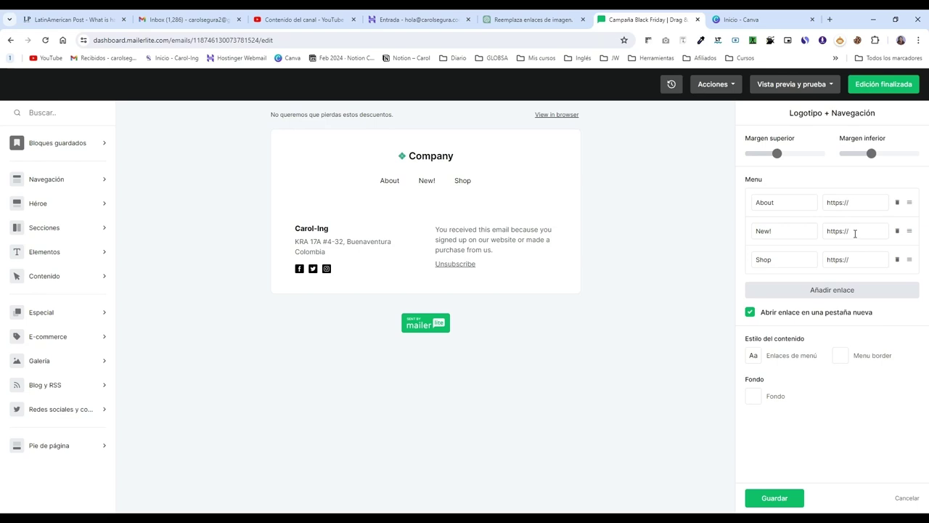
click(897, 203)
click(897, 203)
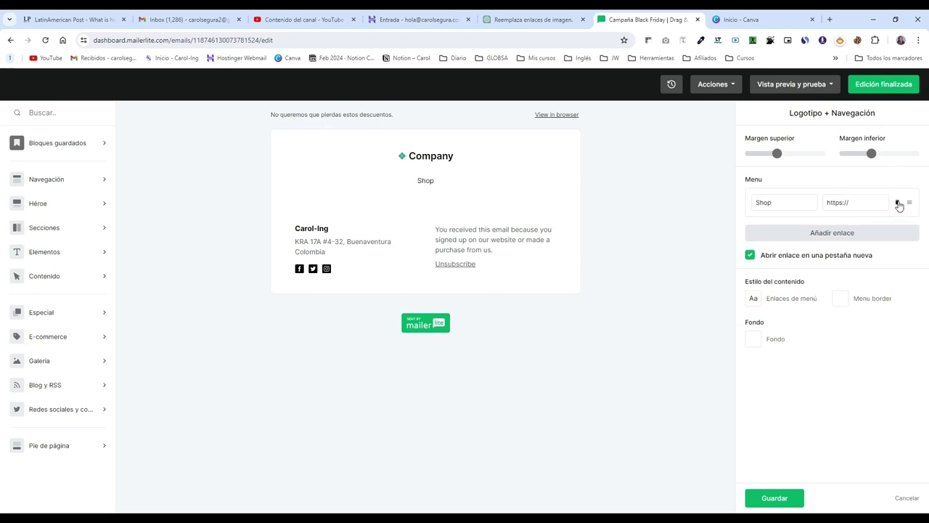
click(897, 204)
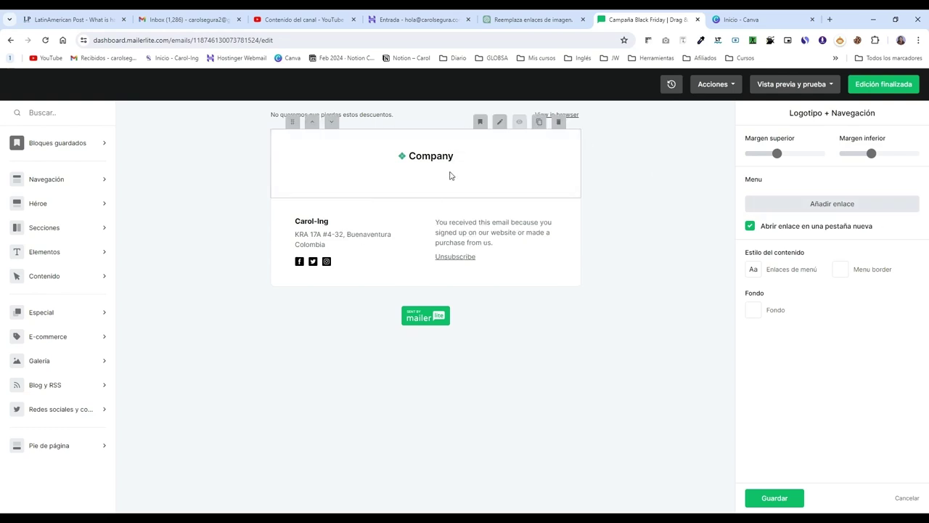
Step: Set the header's bottom margin to 0 and raise its top margin from 10 to about 30
mouse_move(789, 160)
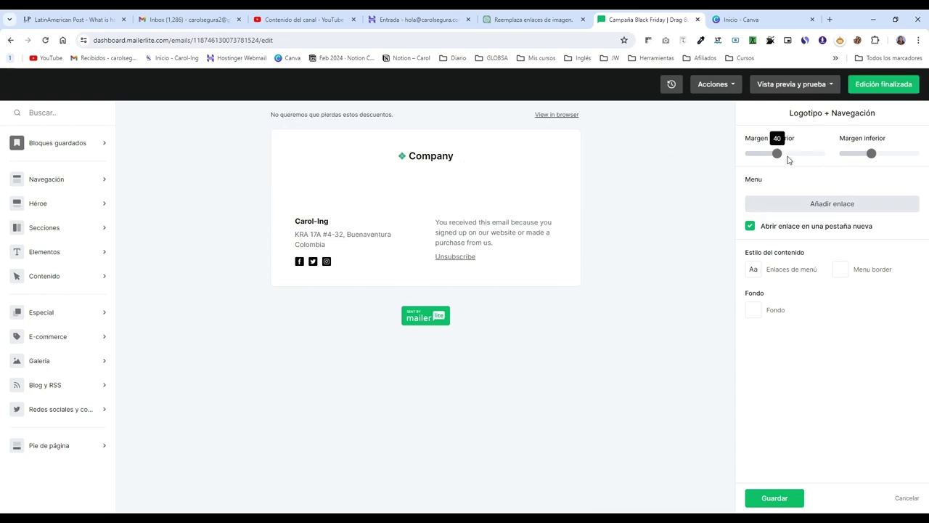
mouse_move(870, 158)
drag(869, 159, 840, 160)
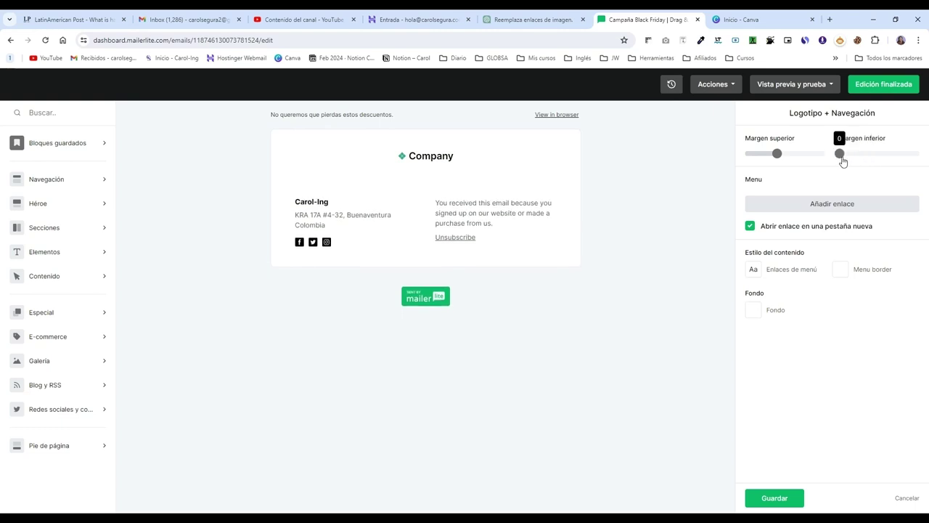
mouse_move(777, 156)
drag(769, 160, 775, 163)
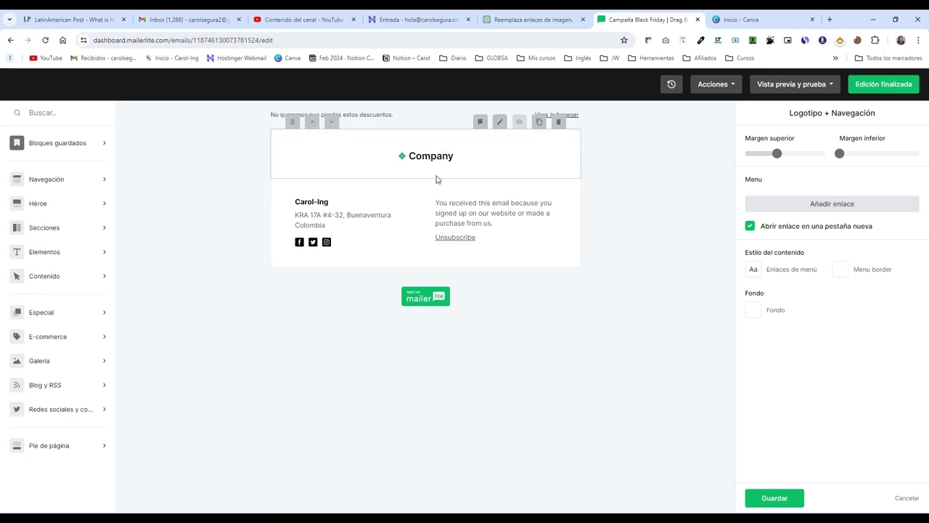
click(411, 159)
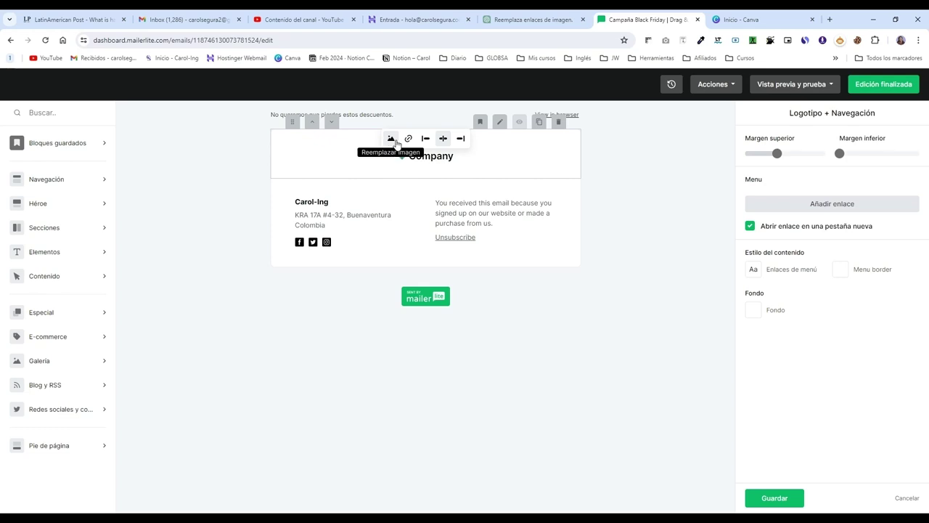
Step: Replace the Company placeholder logo with image.png from the file manager
click(391, 140)
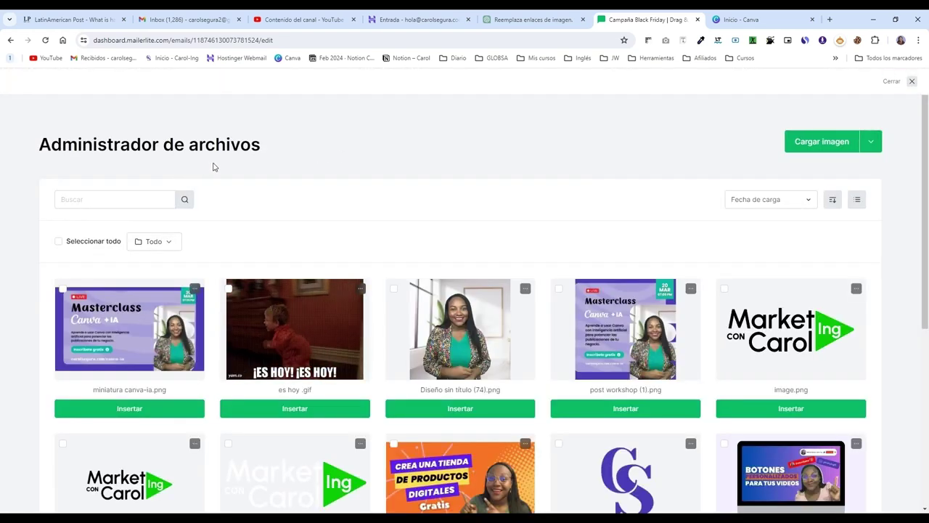
scroll(387, 225, down, 2)
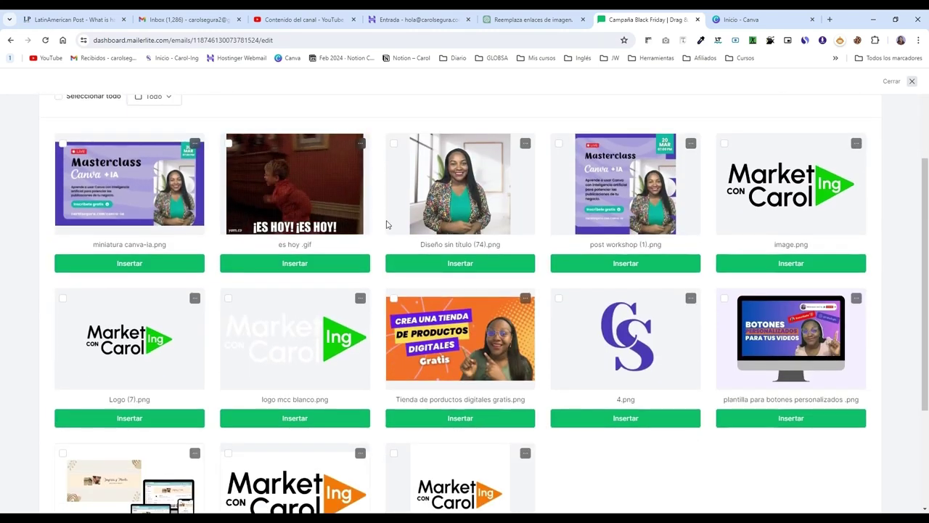
scroll(392, 221, down, 2)
scroll(399, 220, up, 6)
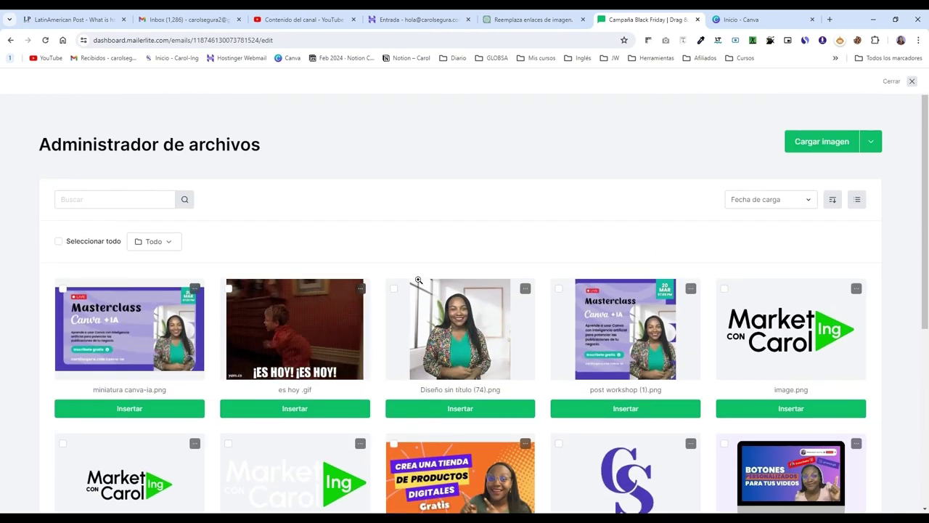
scroll(791, 319, down, 2)
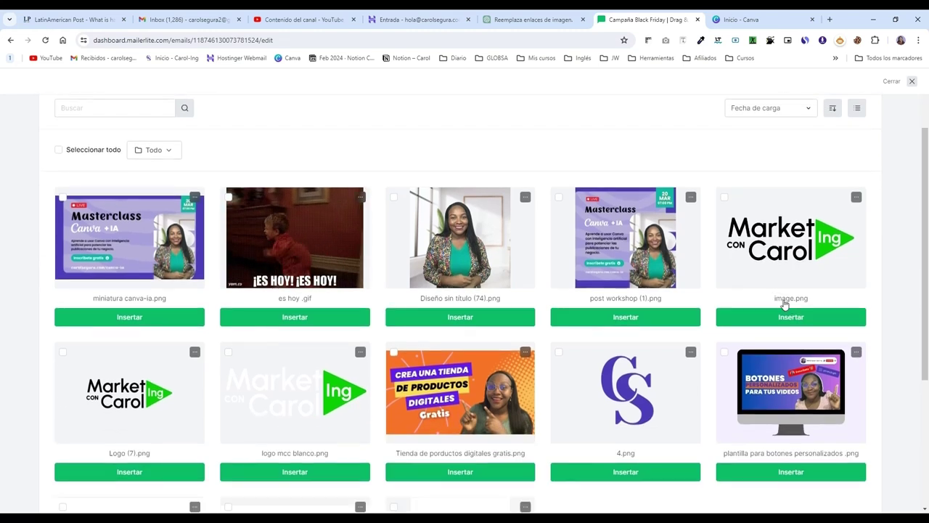
scroll(689, 278, down, 1)
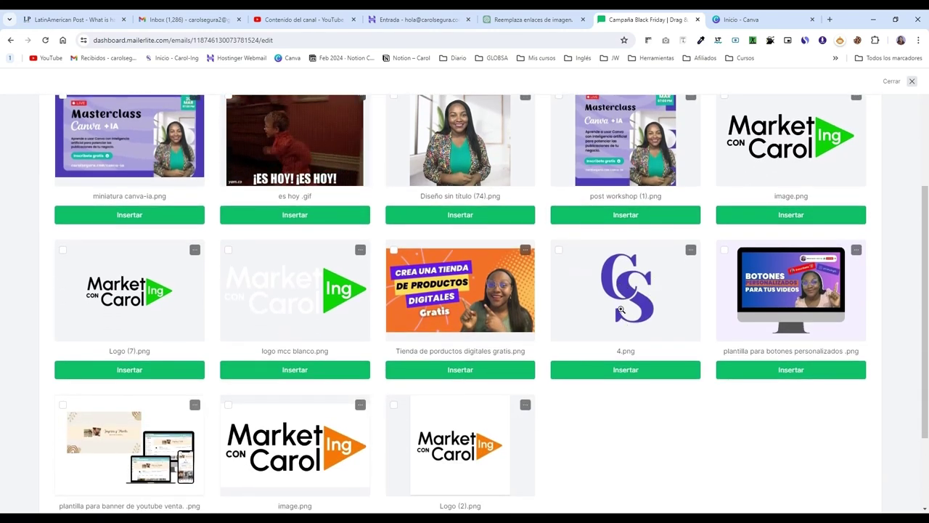
scroll(664, 319, up, 1)
scroll(664, 319, up, 1)
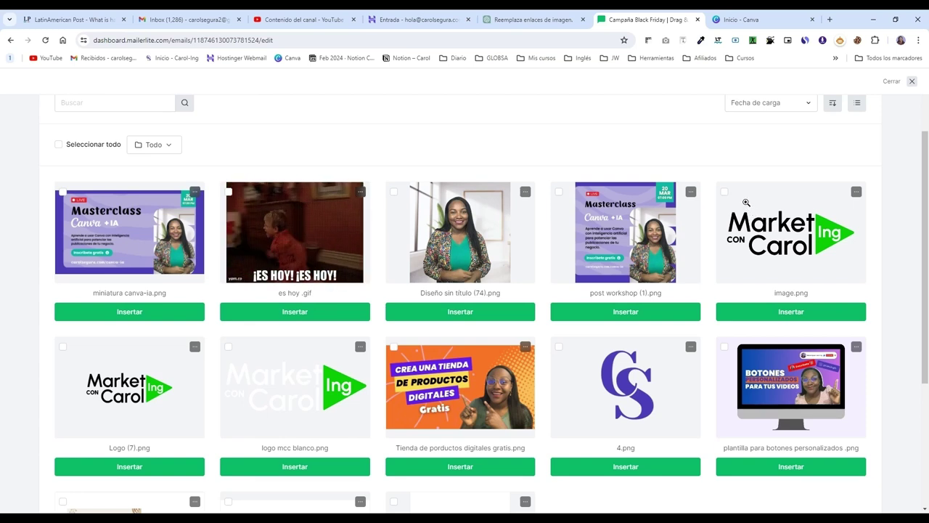
click(725, 193)
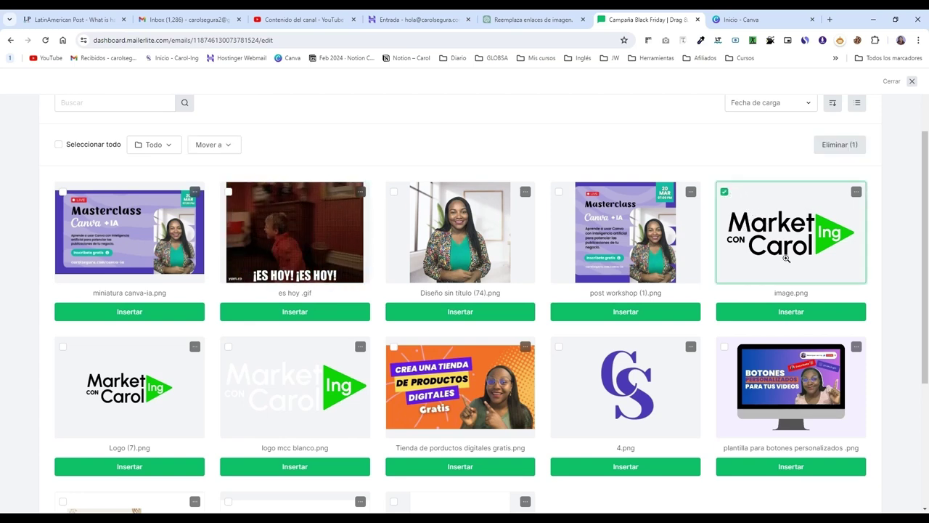
scroll(786, 260, up, 2)
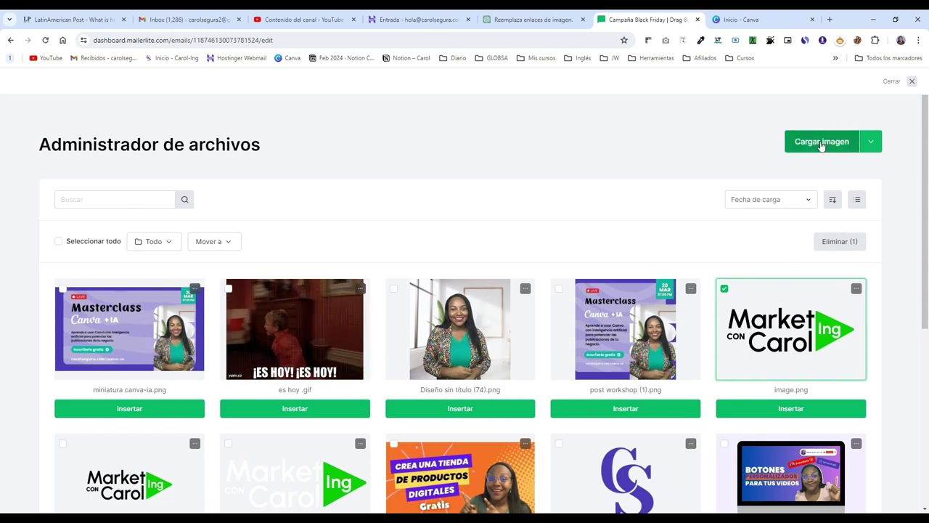
click(791, 408)
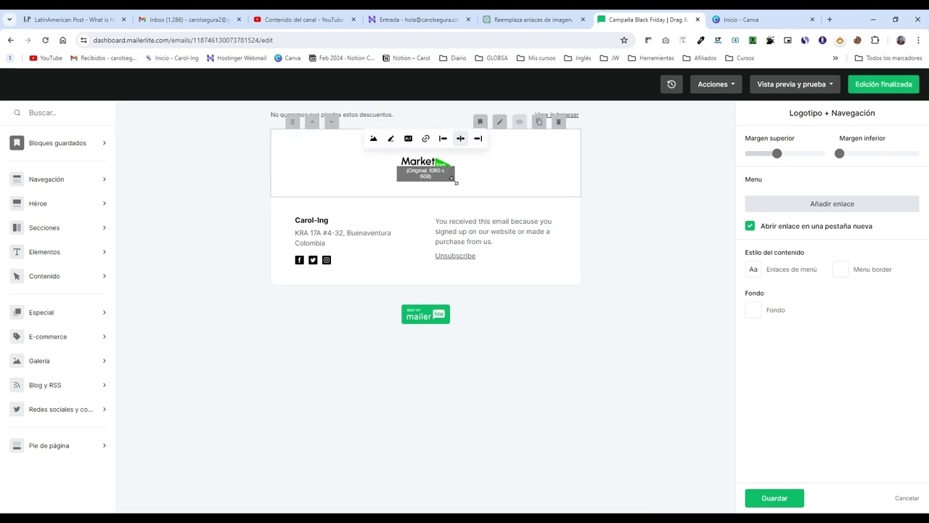
Step: Resize the Market con Carol logo in the email header to a readable size
drag(455, 179, 493, 217)
click(645, 195)
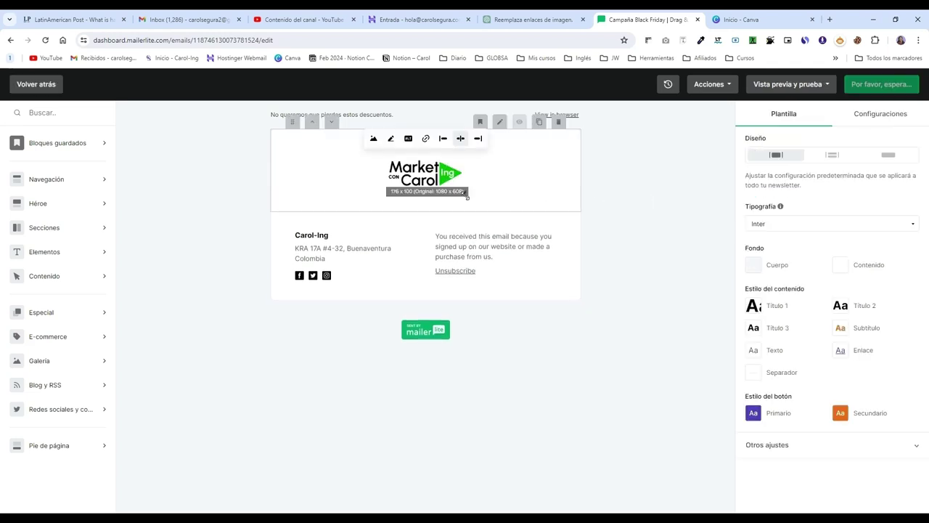
drag(468, 194, 448, 174)
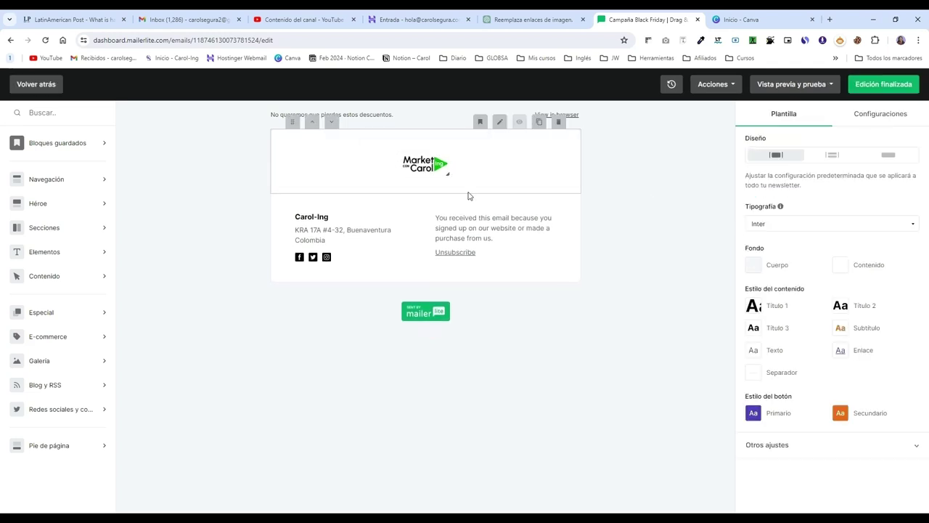
click(452, 178)
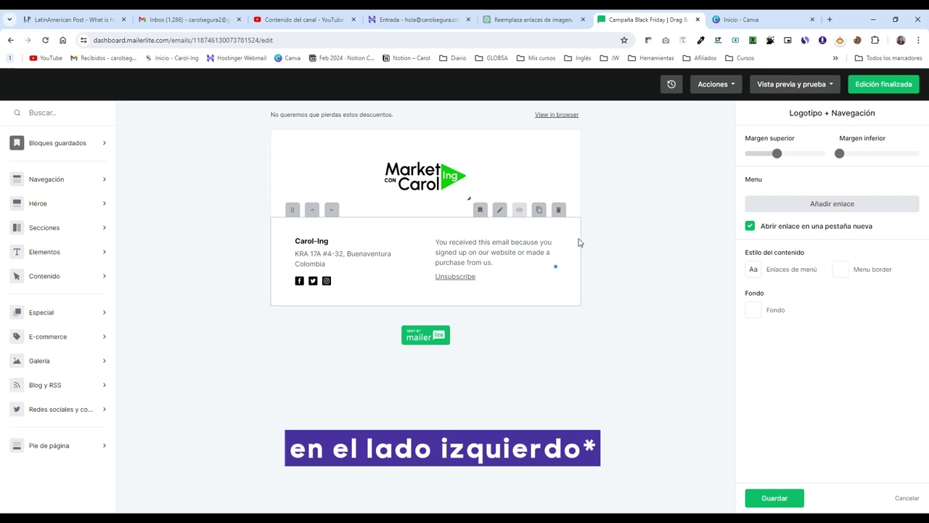
click(71, 179)
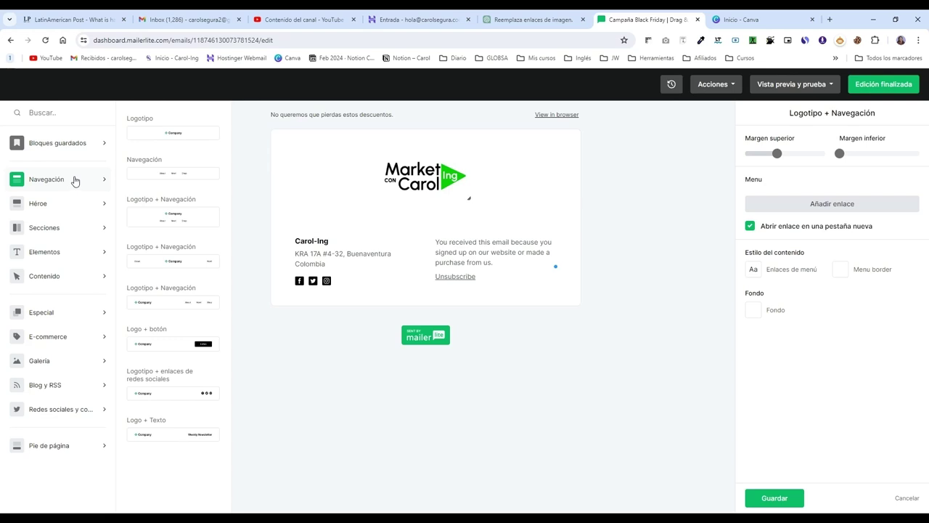
Step: Browse the Héroe, Secciones and Elementos block categories in the library
click(74, 205)
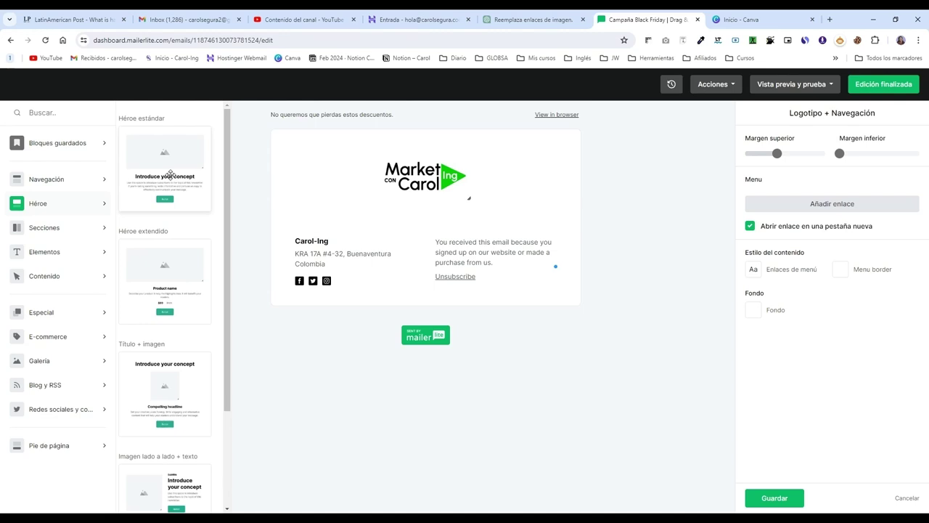
click(64, 228)
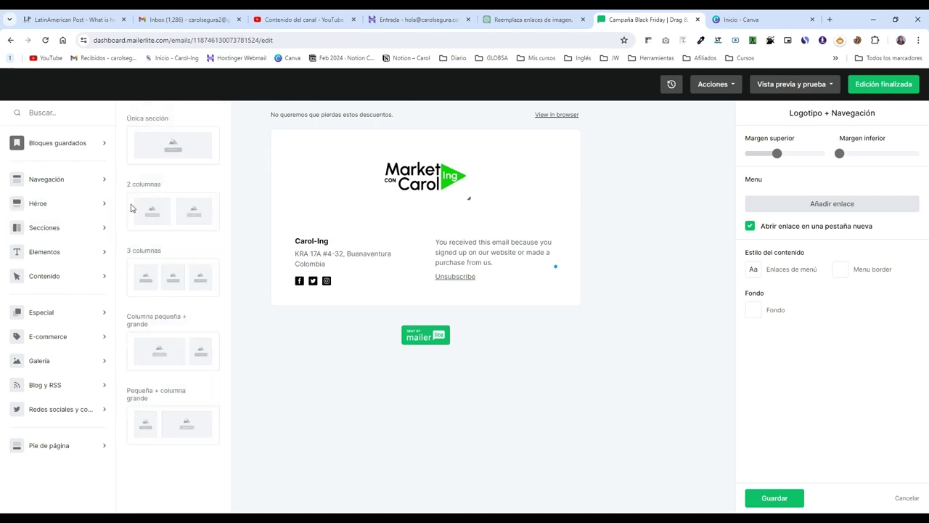
click(66, 255)
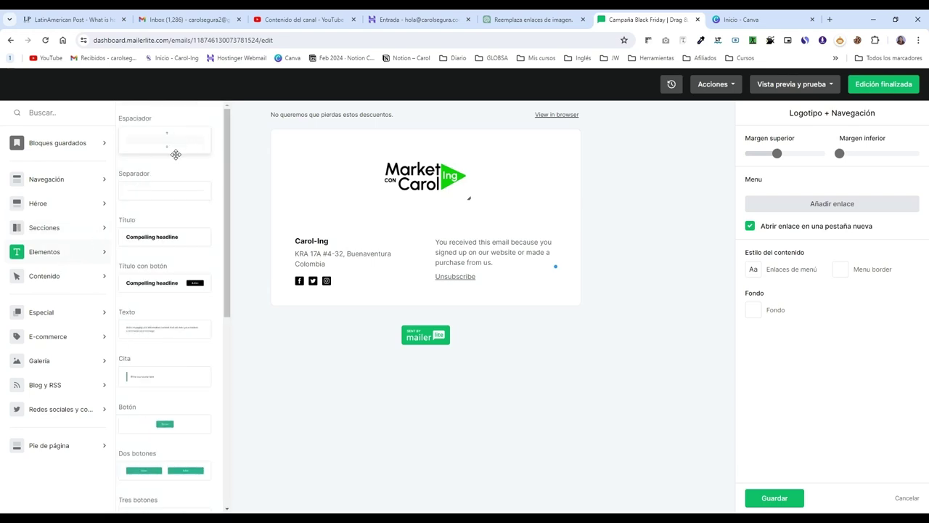
scroll(174, 174, down, 1)
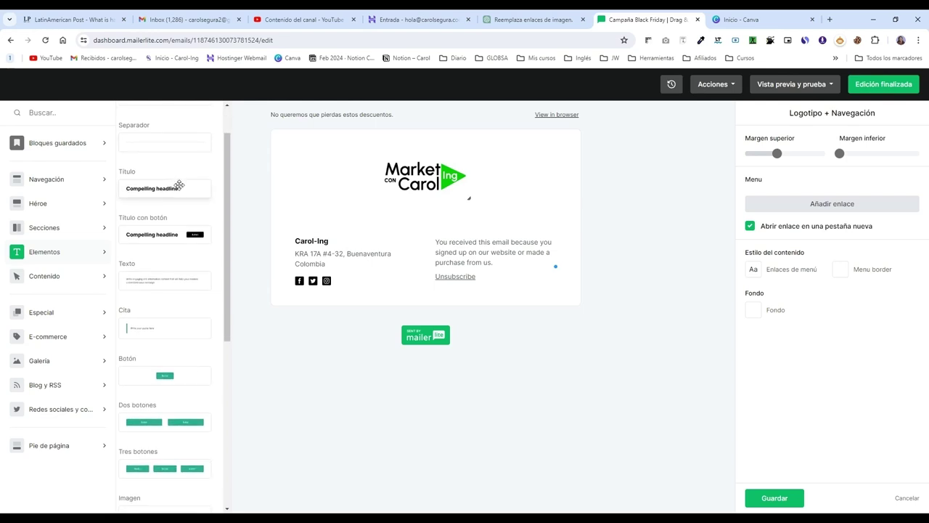
scroll(178, 185, down, 4)
scroll(159, 222, up, 2)
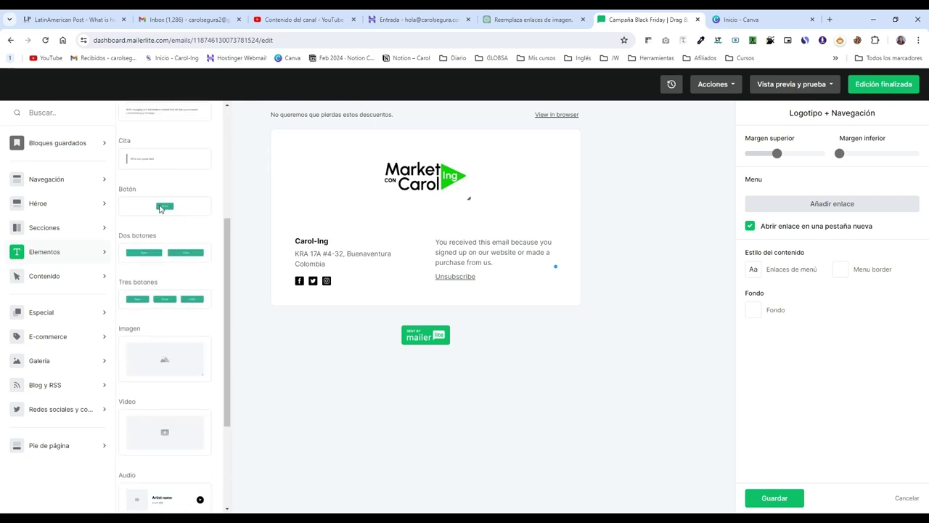
scroll(161, 229, down, 3)
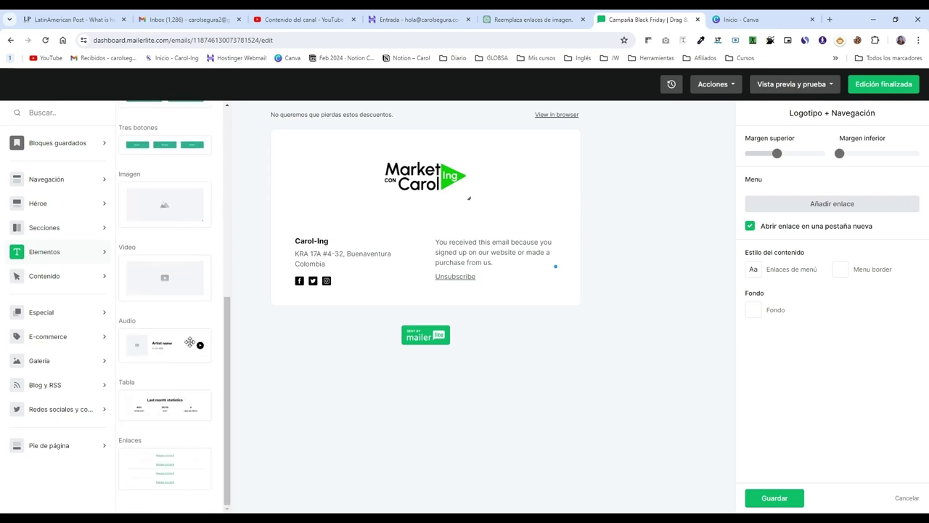
scroll(180, 304, up, 5)
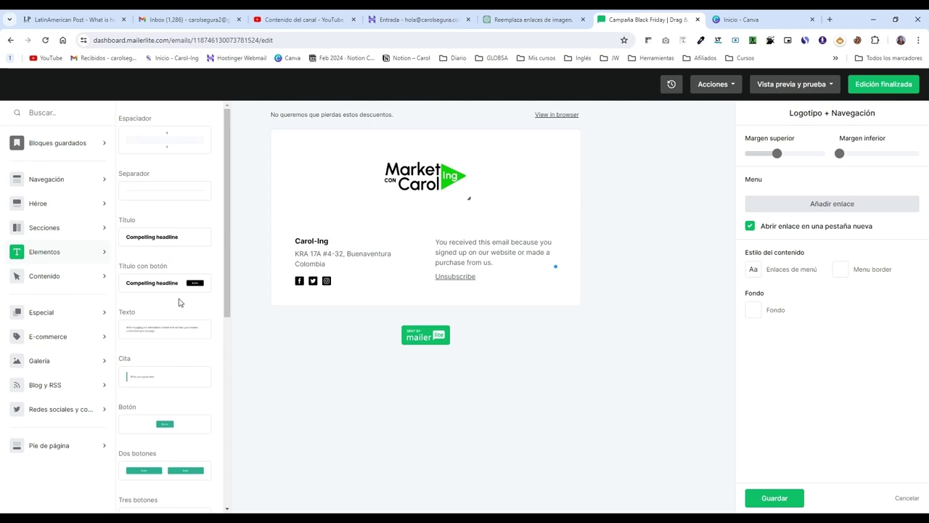
scroll(169, 263, down, 3)
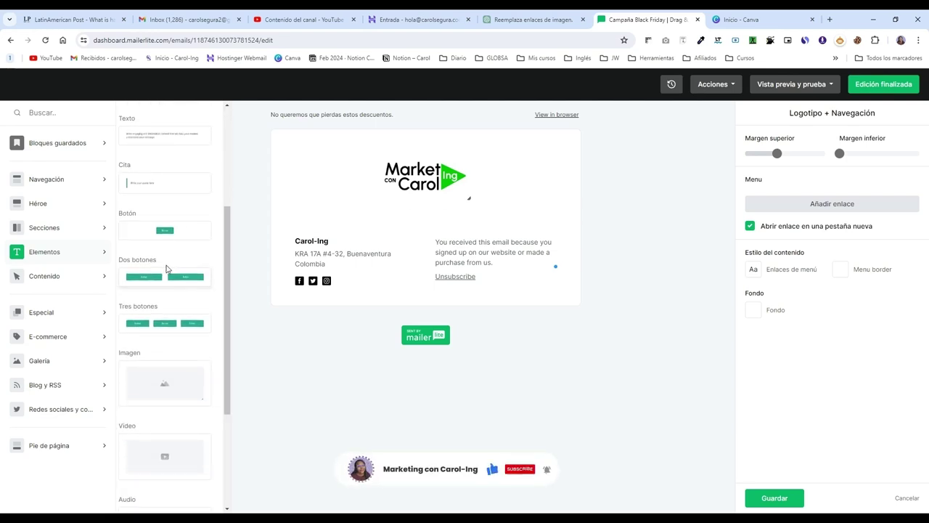
scroll(166, 269, up, 3)
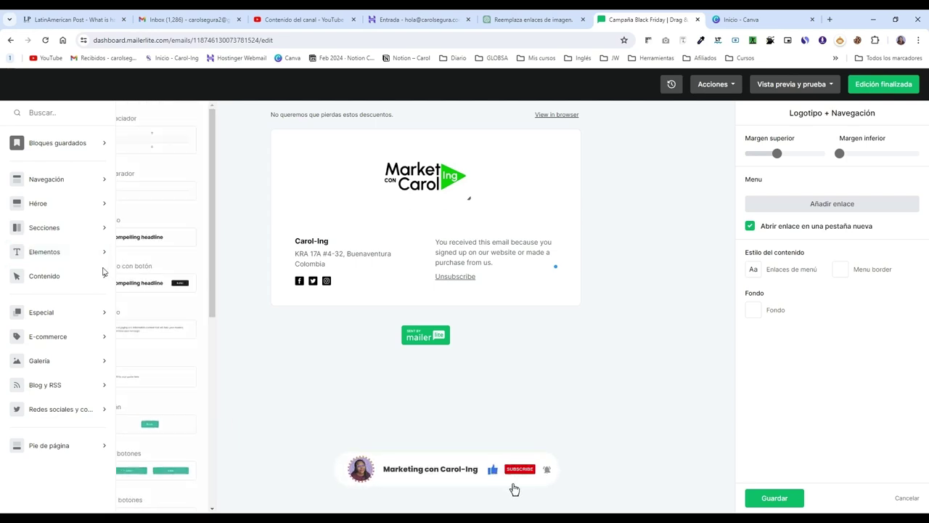
Step: Browse Contenido and Especial, then E-commerce down to the standard and horizontal discount blocks
click(58, 275)
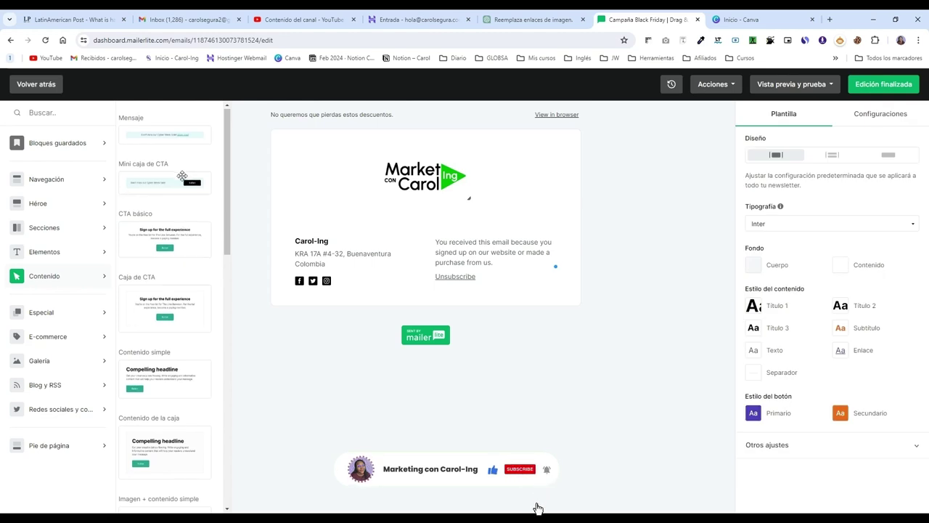
scroll(182, 182, down, 5)
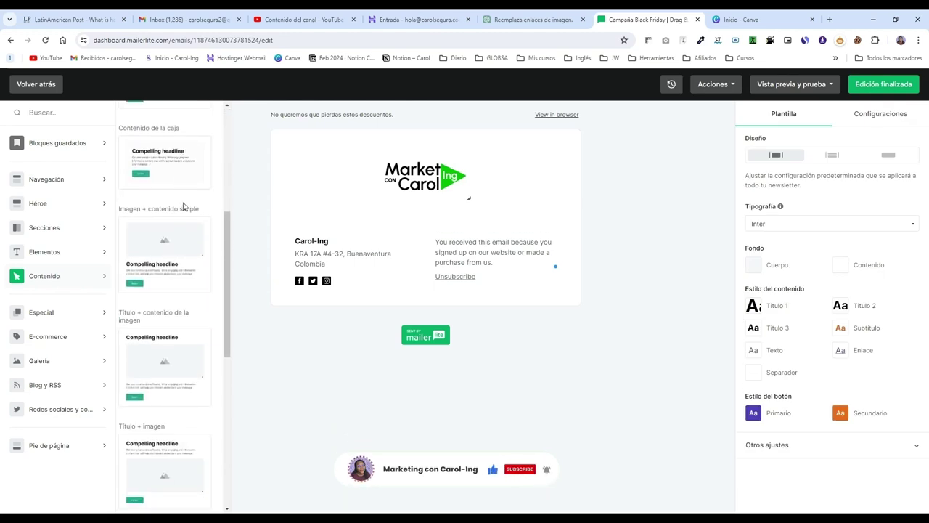
scroll(178, 240, down, 8)
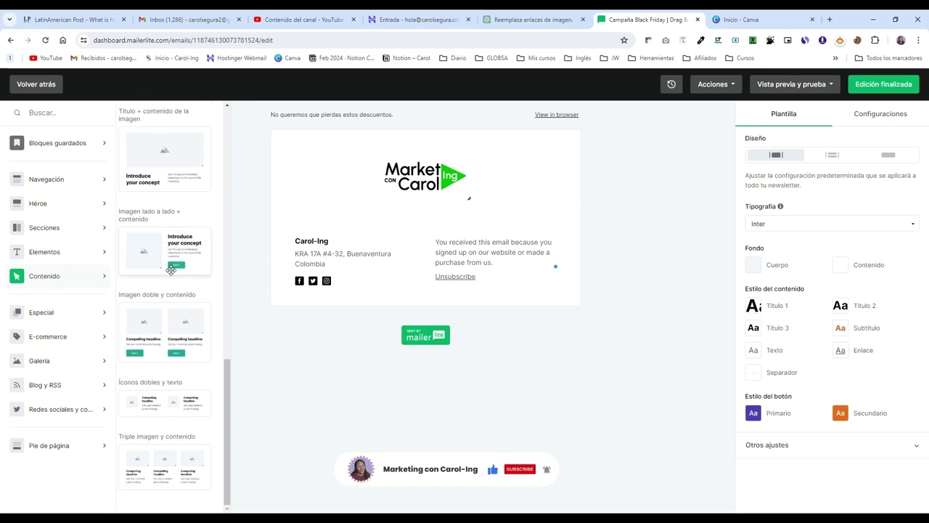
click(93, 312)
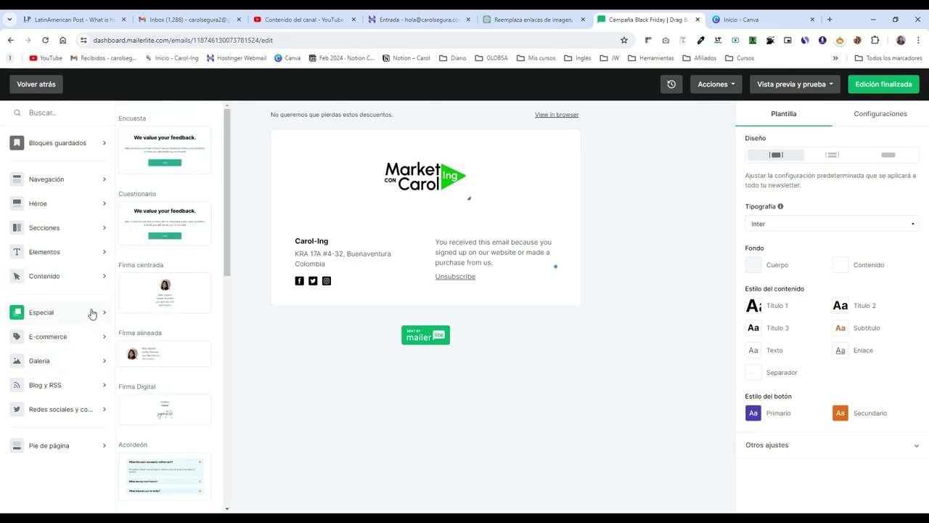
click(84, 337)
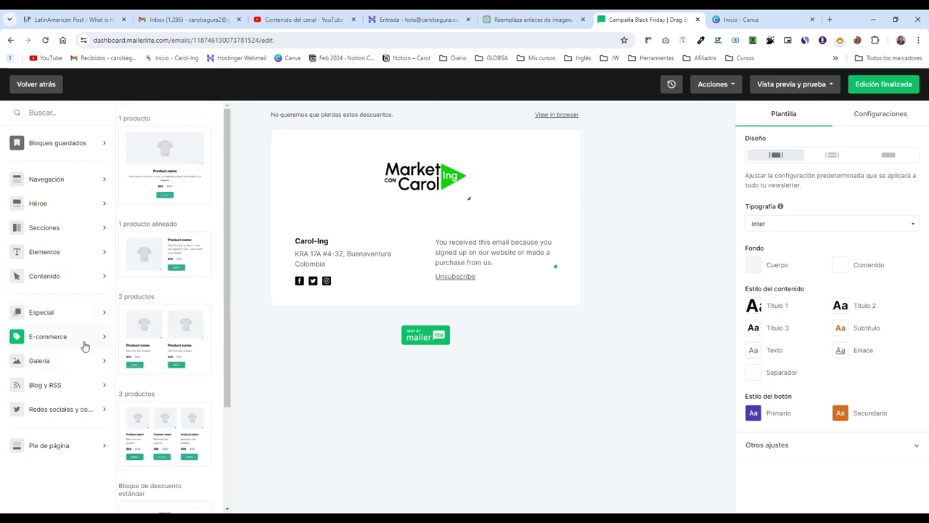
scroll(169, 174, down, 2)
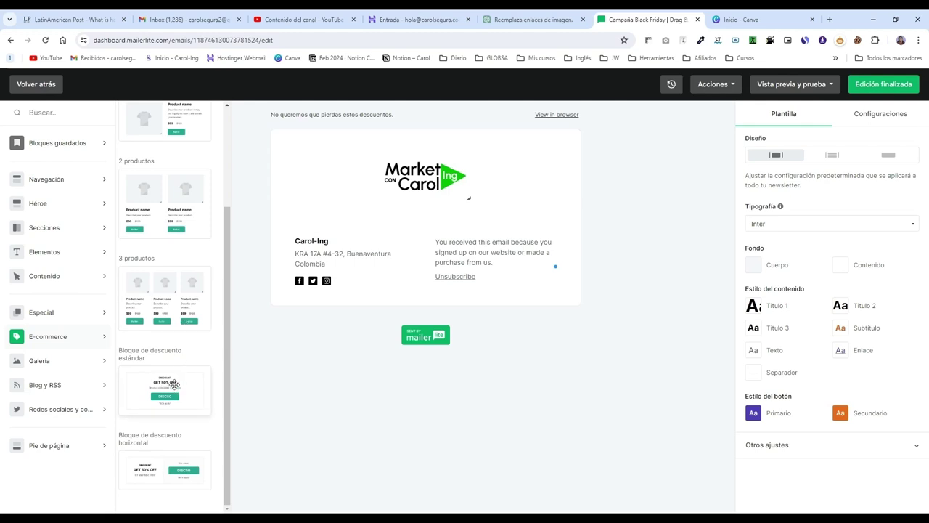
Step: Add a standard discount block (50% off, code DISC50) below the logo, headed 'DESCUENTO DE BLACK FRIDAY'
drag(174, 383, 435, 235)
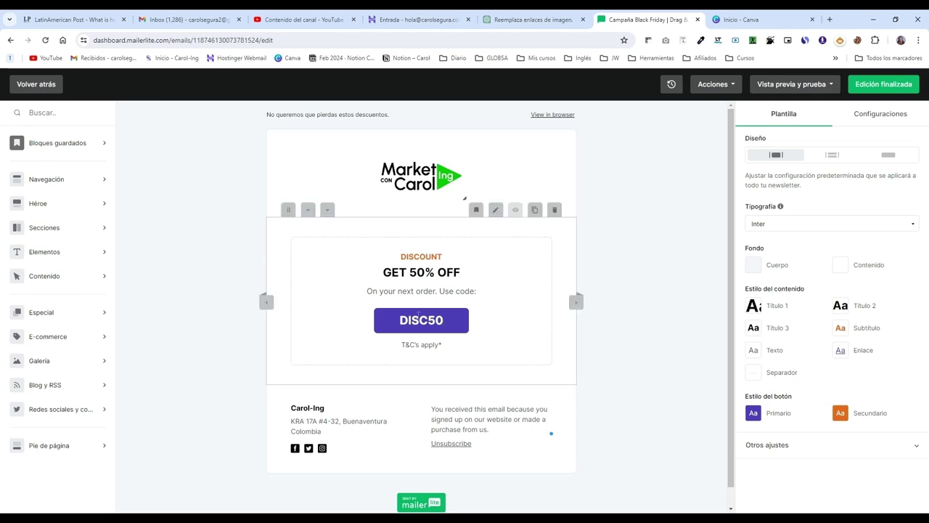
drag(399, 255, 444, 255)
text(de)
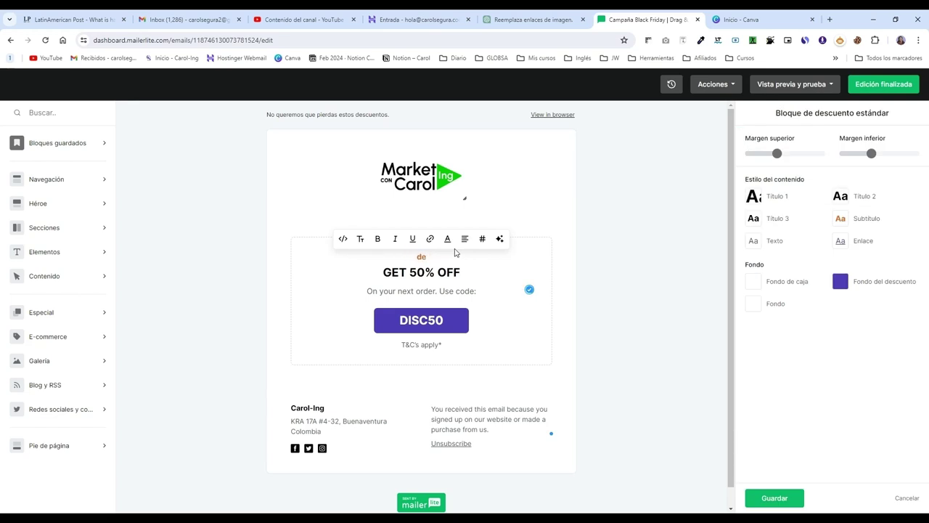
text(descuento de black friday)
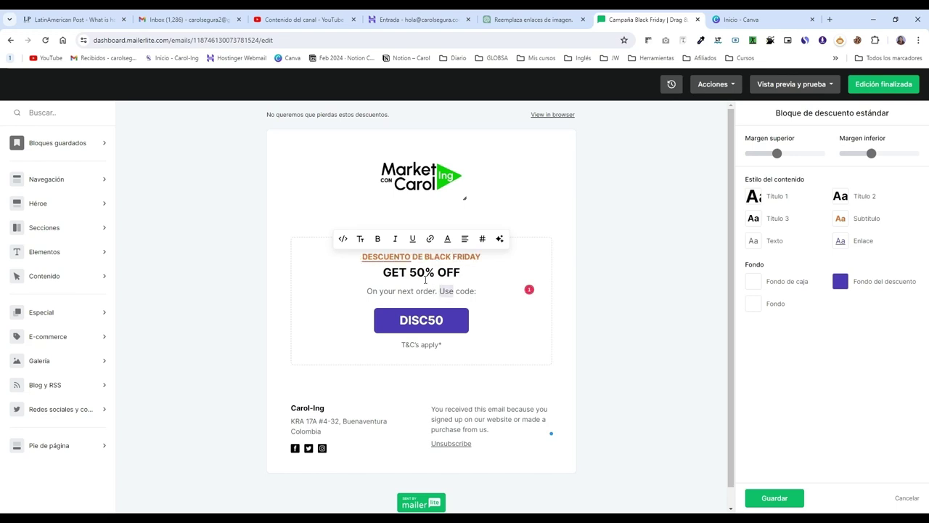
key(Escape)
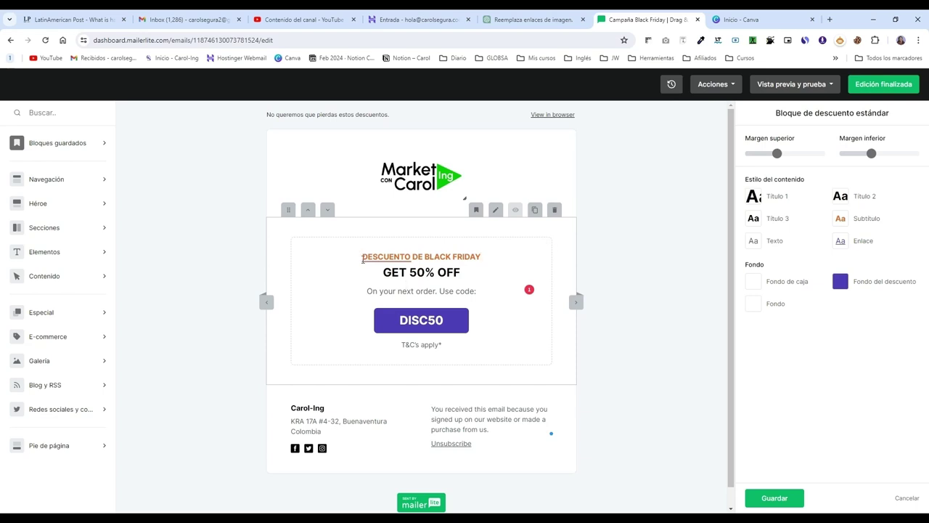
mouse_move(363, 259)
click(338, 252)
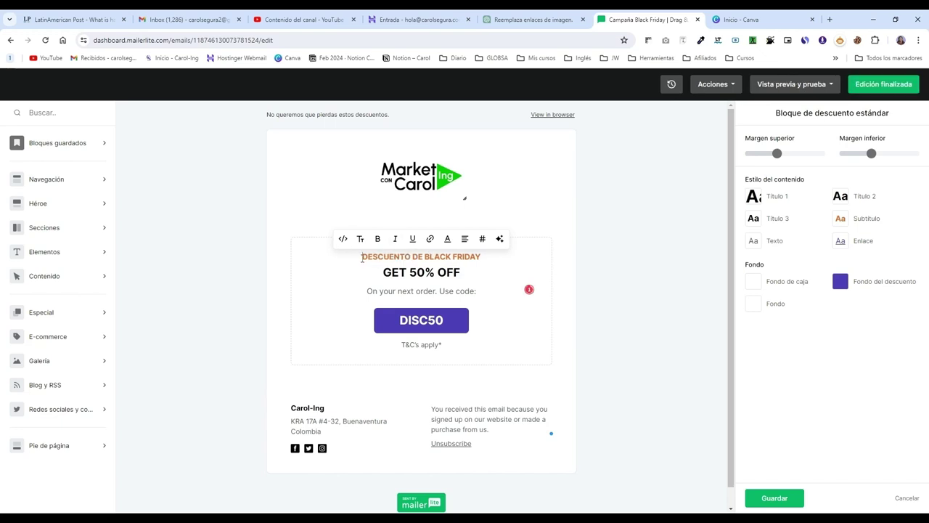
click(361, 256)
click(361, 257)
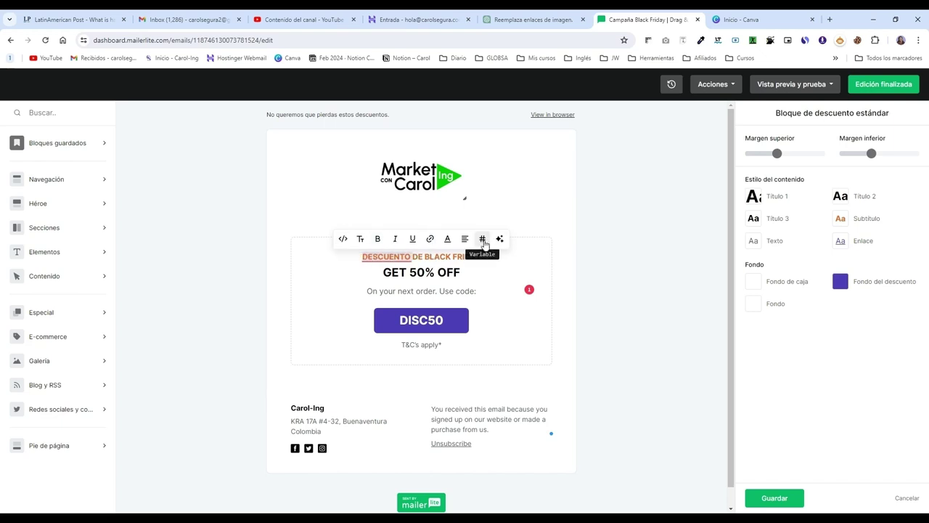
Step: Replace DESCUENTO in the heading with the {$name} subscriber variable
click(482, 240)
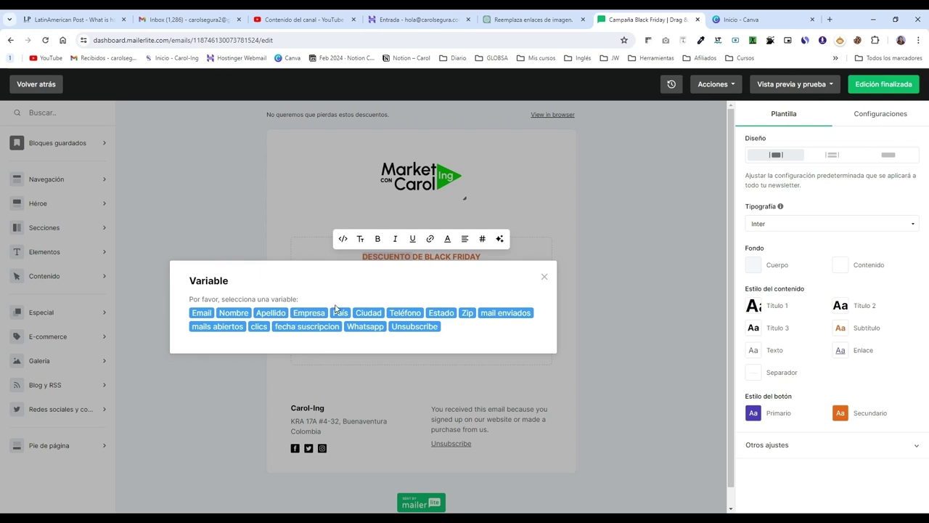
click(234, 312)
Step: Append ', ESTE ES TU DESCUENTO ESPECIAL' after the {$name} chip in the discount heading
click(466, 263)
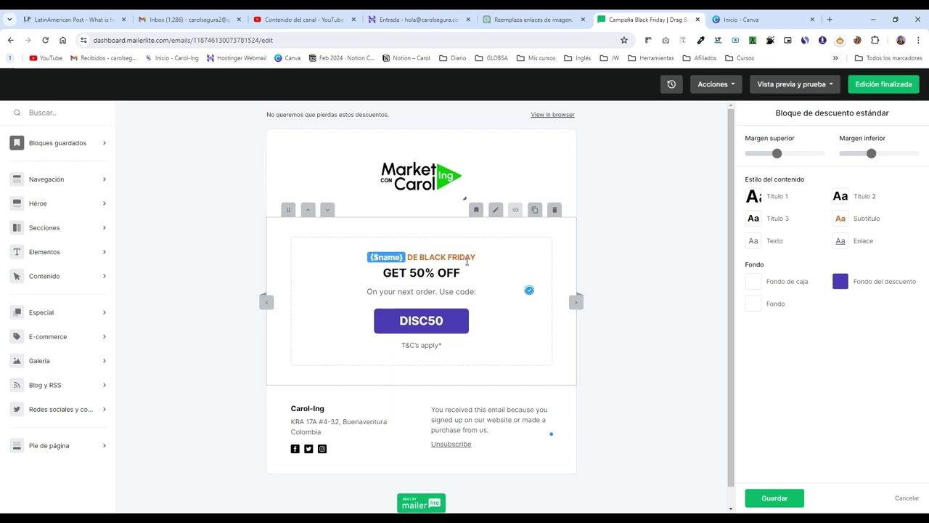
text(, EST)
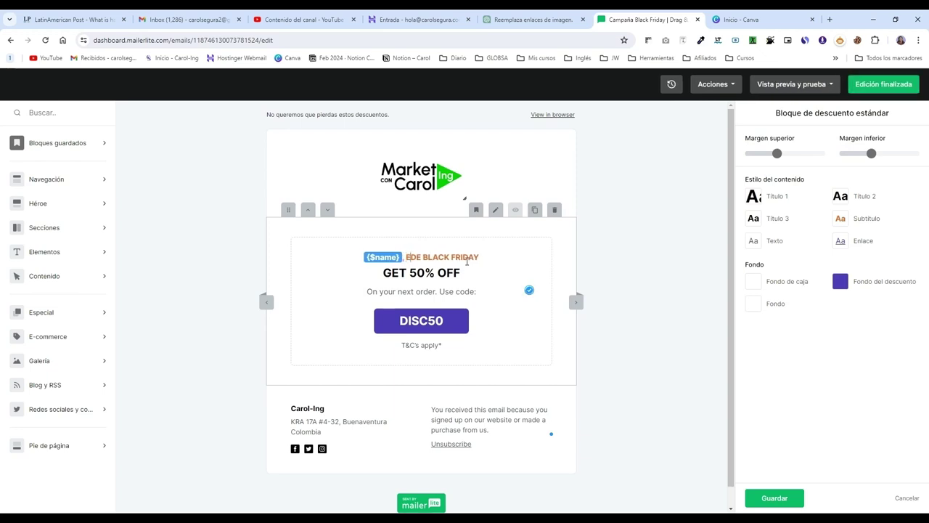
text(E )
text(ES TU DES)
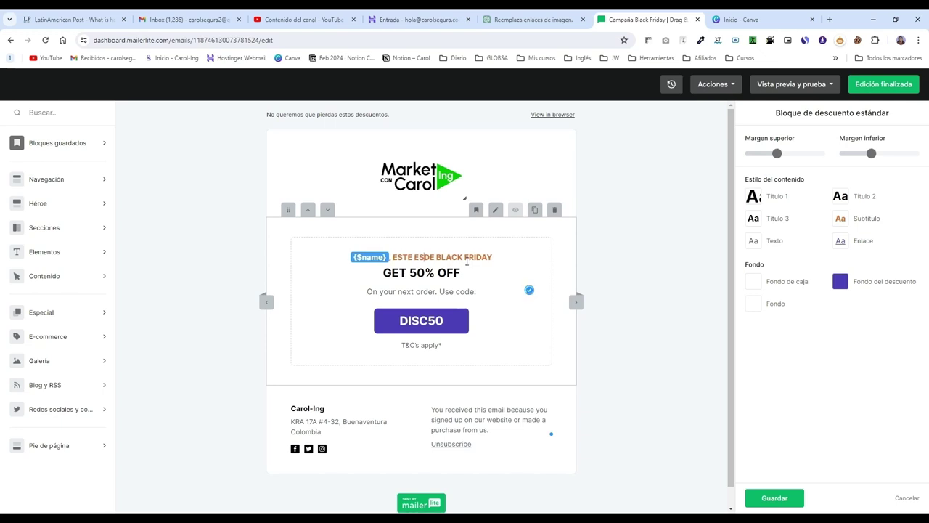
text(CUENTO ESPECIAL)
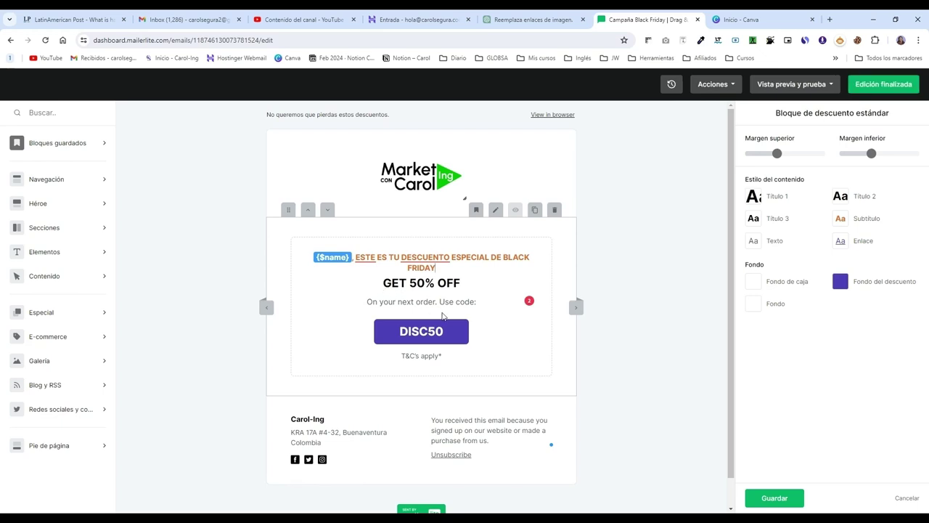
drag(365, 301, 476, 301)
click(465, 337)
Step: Select and then deselect the DISC50 code text in the offer line
click(420, 342)
double_click(462, 338)
drag(463, 334, 369, 333)
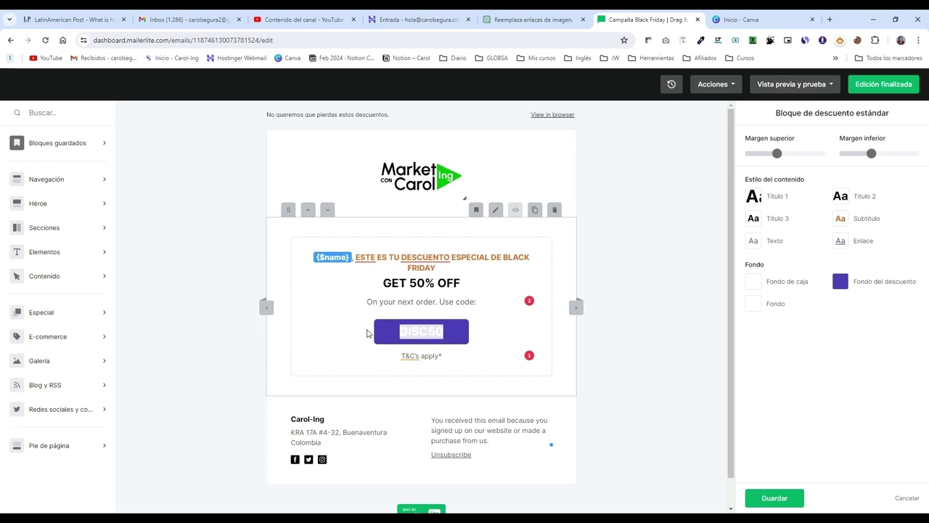
click(378, 337)
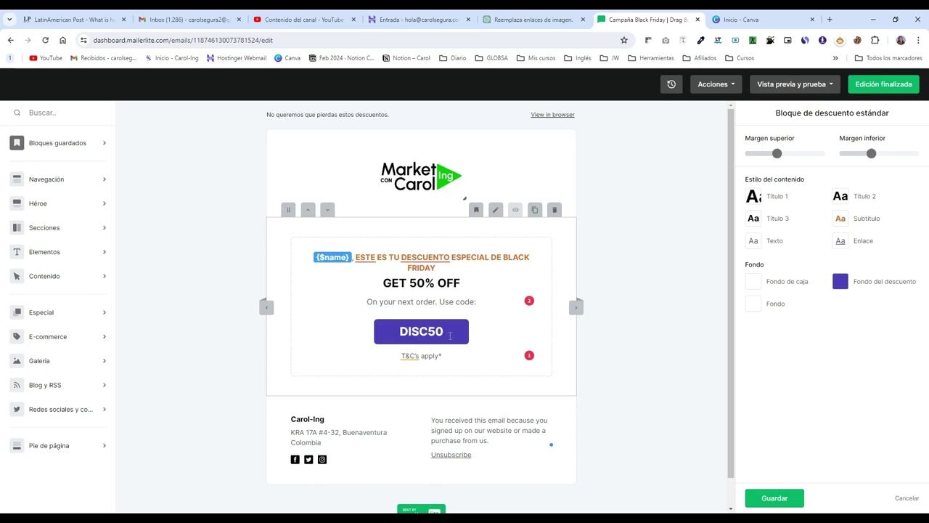
Step: Check the DISC50 link options, then bring up the footer block's social and unsubscribe settings
drag(446, 335, 401, 334)
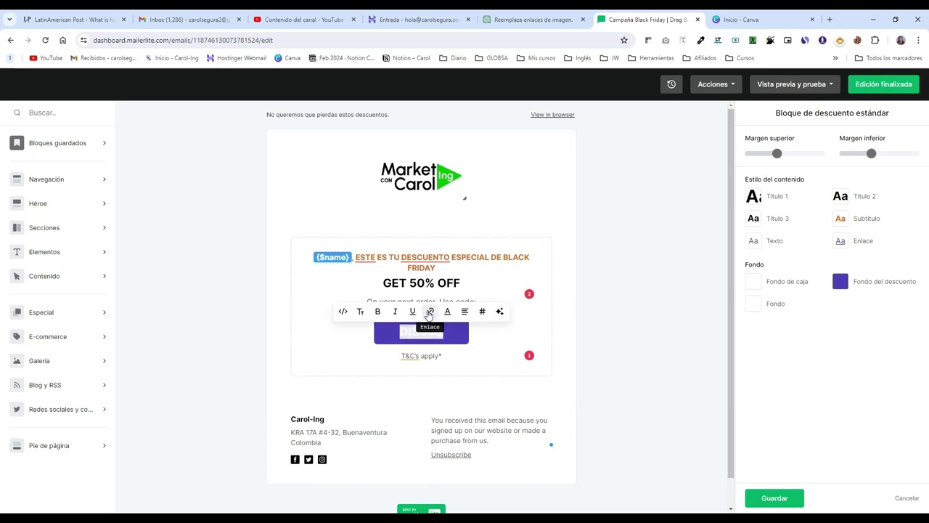
click(431, 312)
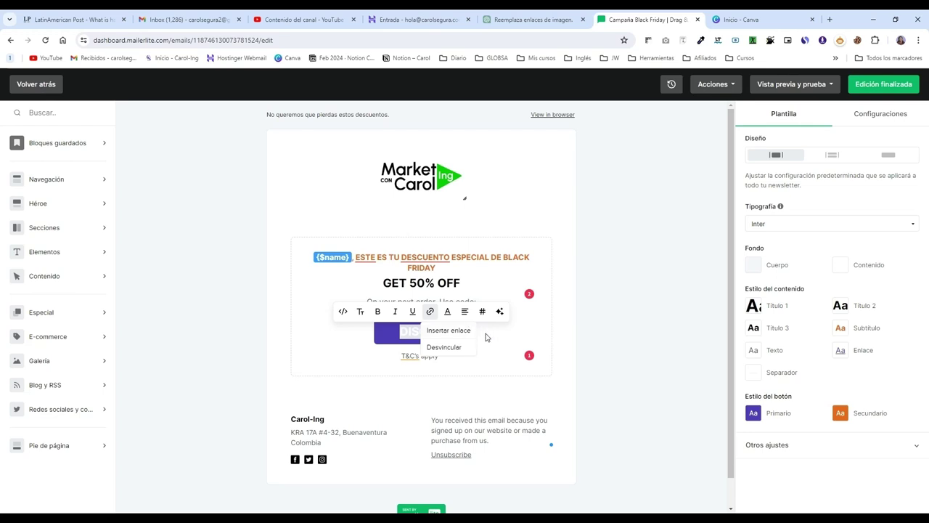
click(500, 342)
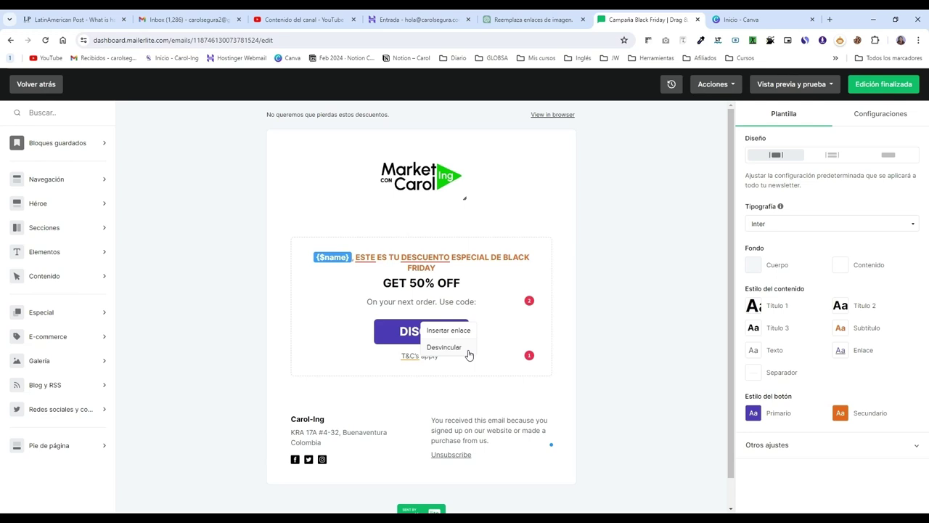
click(470, 284)
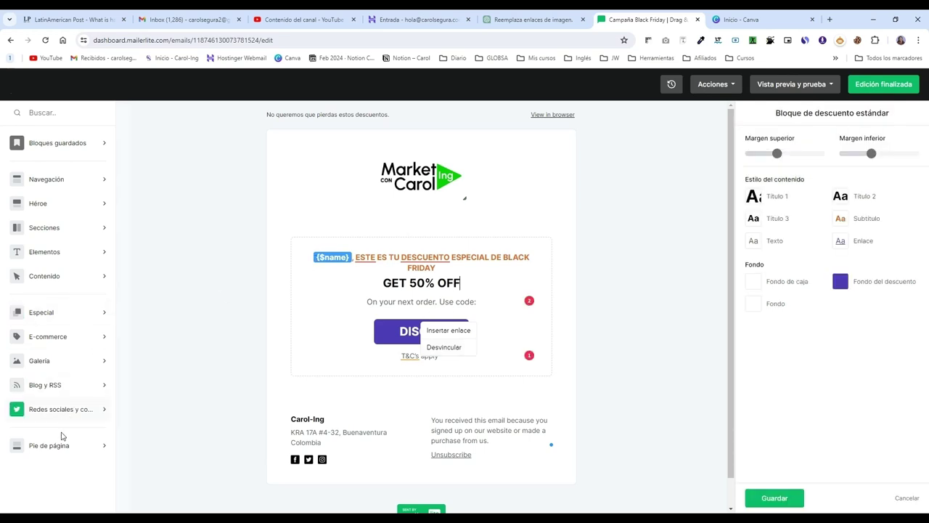
click(56, 453)
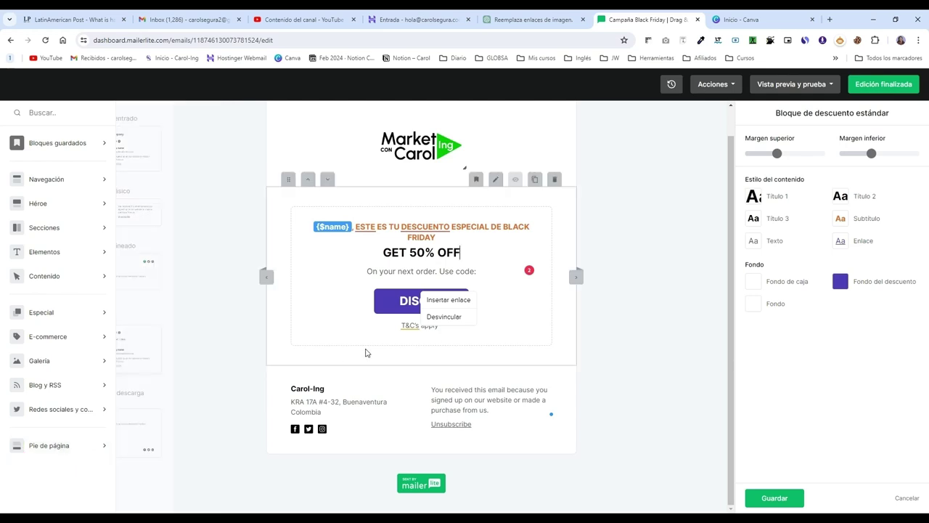
click(355, 407)
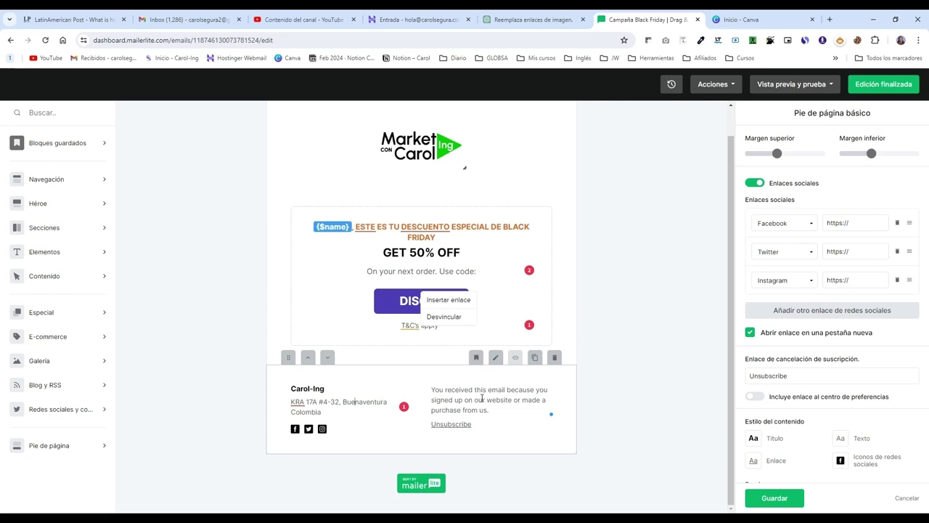
Step: Check and dismiss the spelling suggestions for DESCUENTO in the discount heading
click(483, 265)
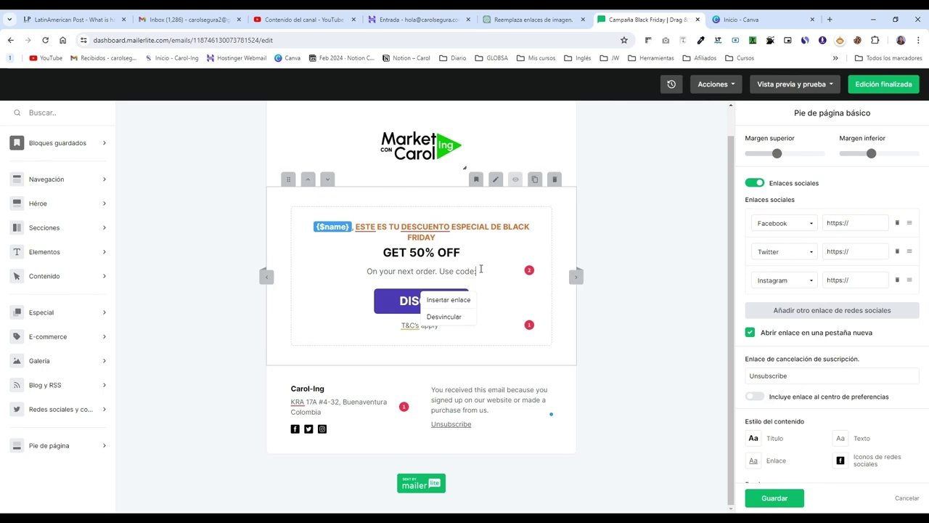
click(431, 227)
click(376, 227)
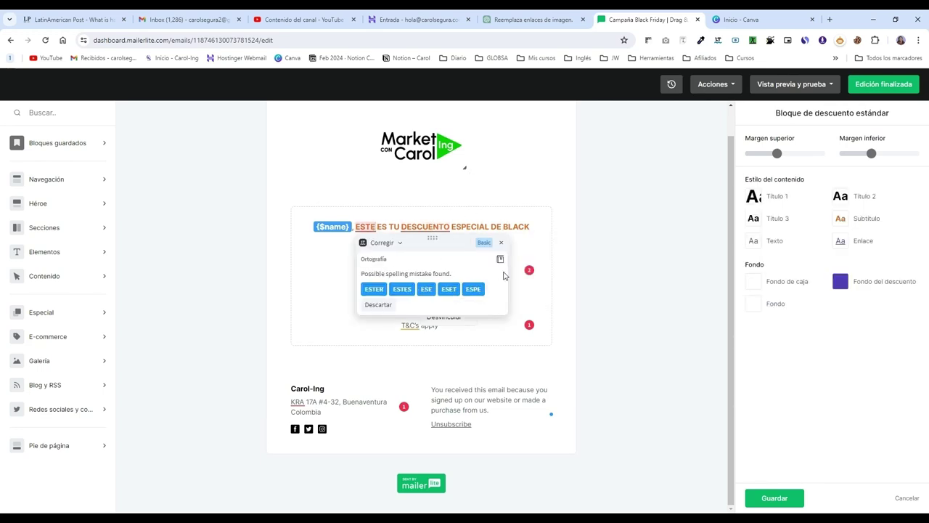
Step: Change the footer's unsubscribe link text from 'Unsubscribe' to 'Darse de baja'
click(471, 427)
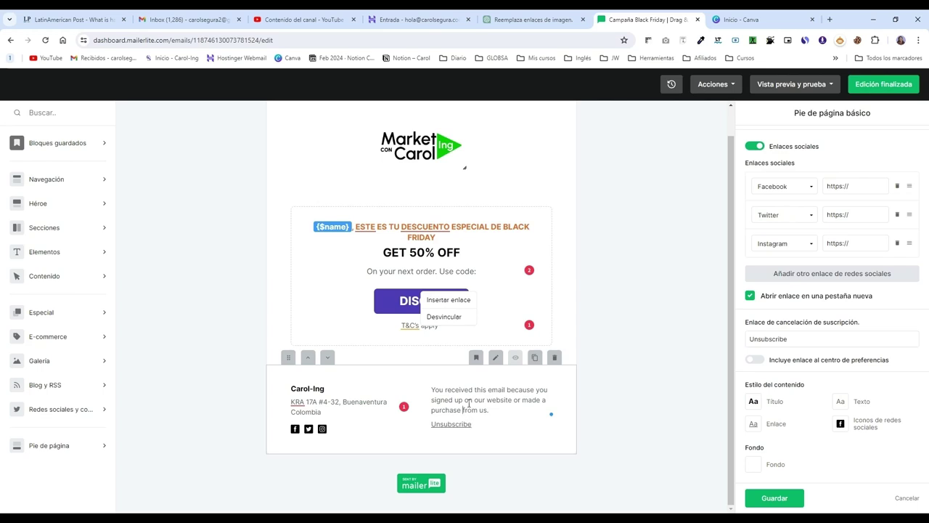
drag(815, 337, 735, 336)
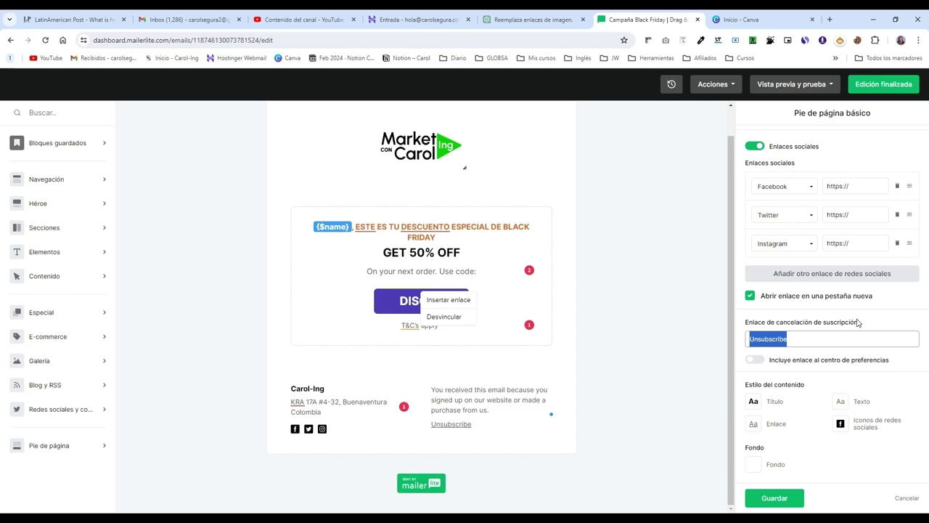
text(dATE)
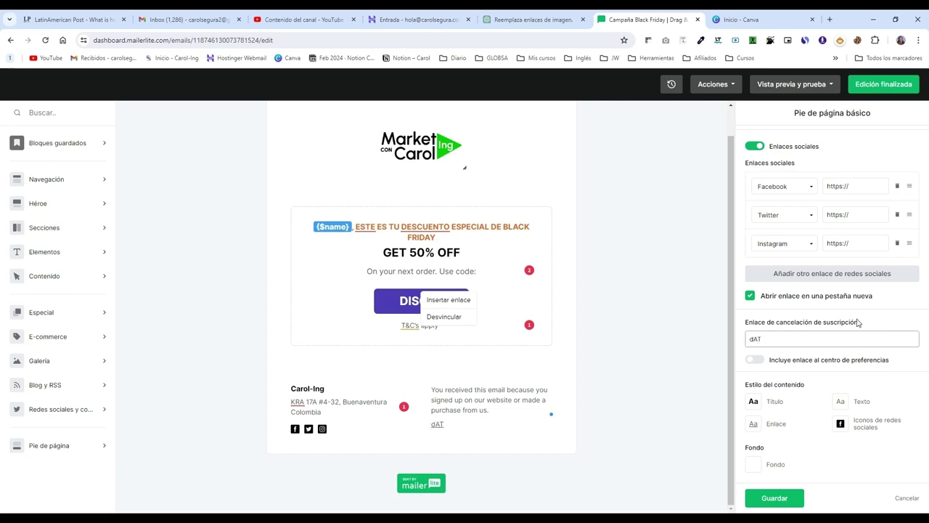
key(BackSpace)
key(BackSpace)
key(BackSpace)
text(Darse de baja)
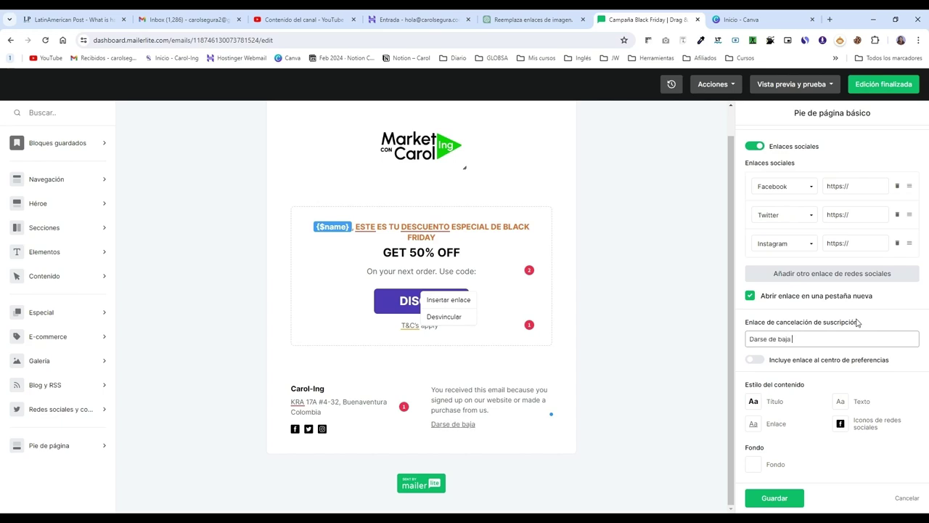
click(500, 404)
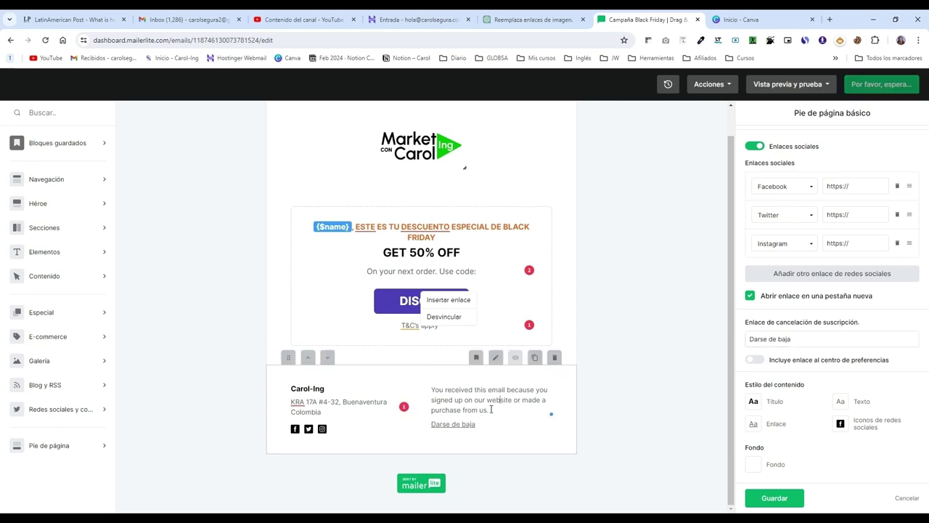
Step: Undo the stray typing in the footer notice paragraph and reselect the discount block
scroll(806, 334, up, 1)
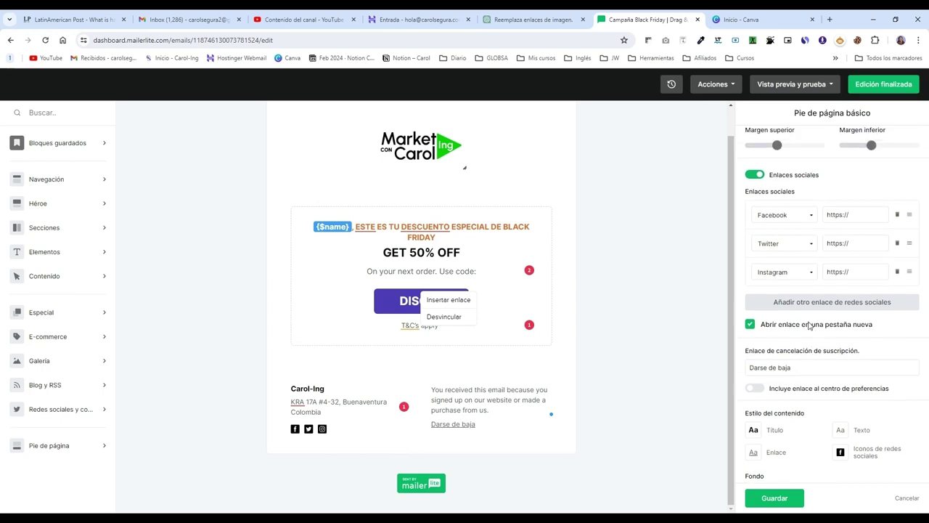
drag(491, 410, 433, 390)
text(Yf)
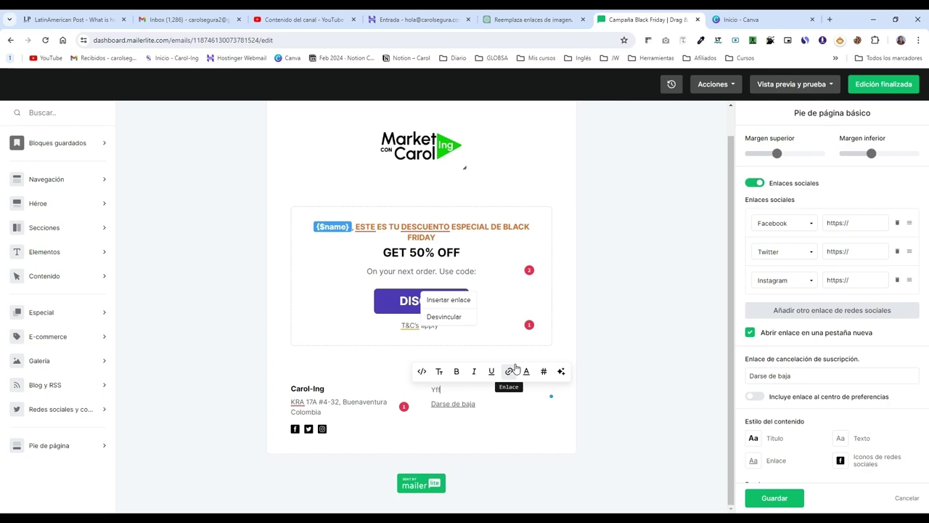
key(BackSpace)
text(ff)
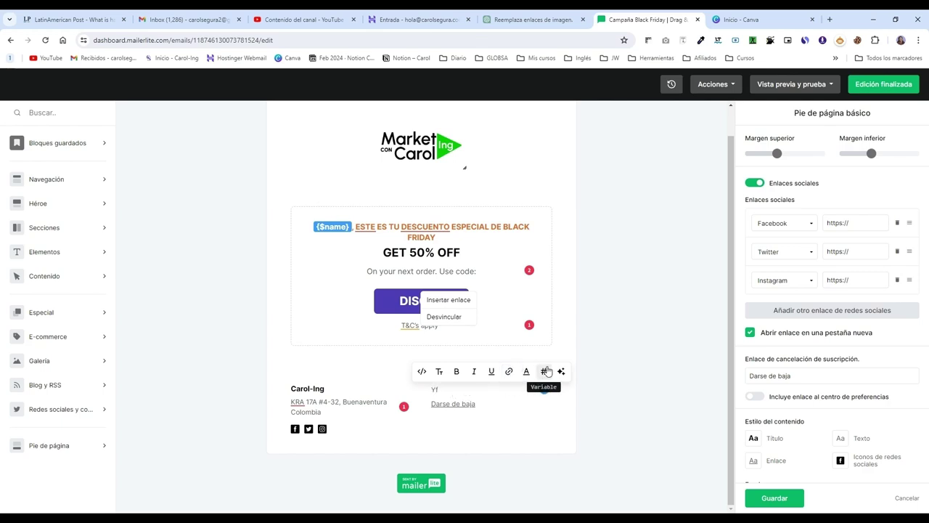
key(ctrl+z)
click(506, 426)
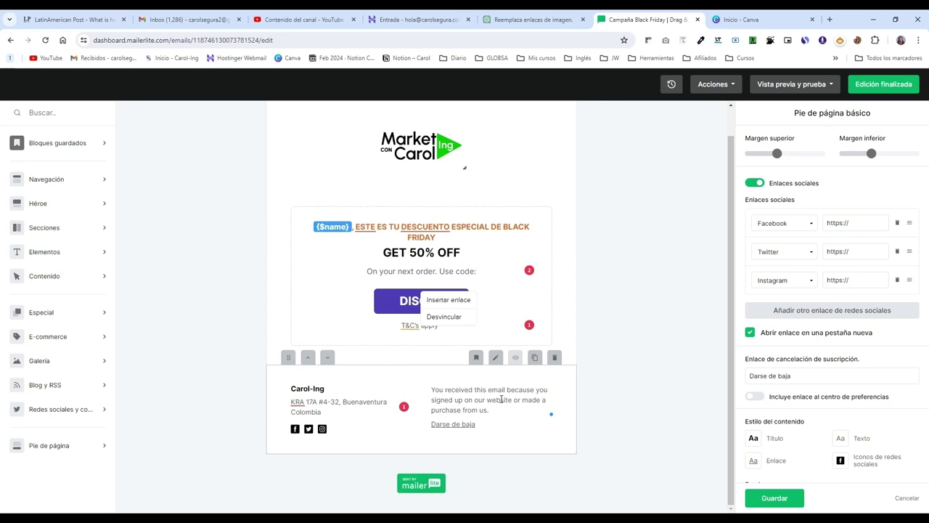
click(481, 295)
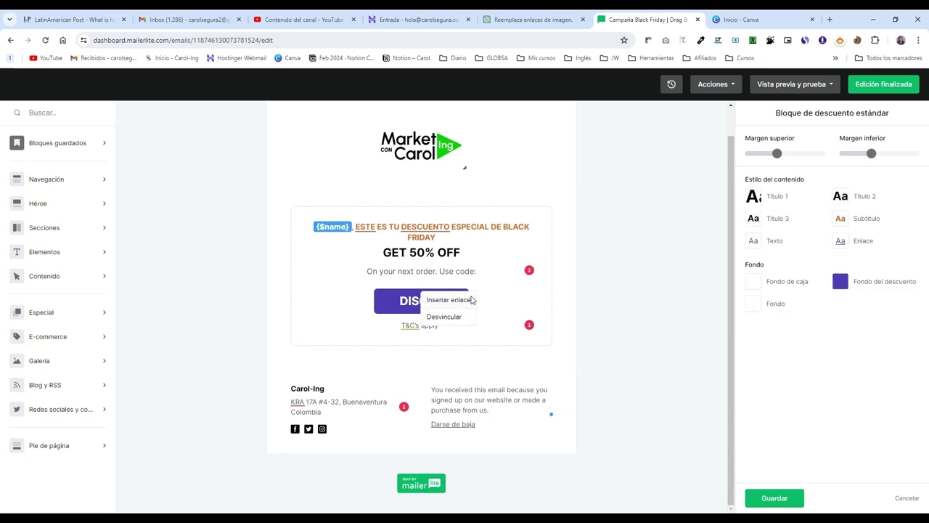
click(448, 299)
click(545, 228)
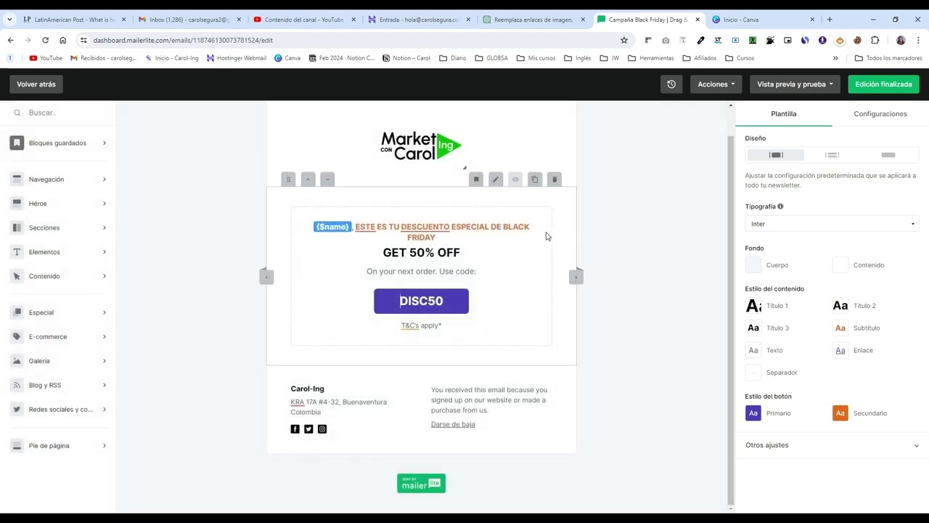
click(492, 300)
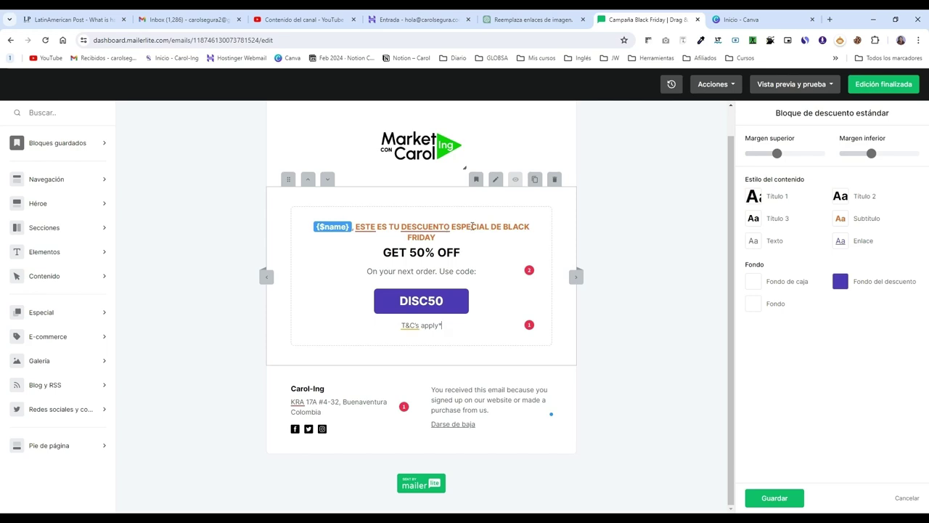
click(72, 142)
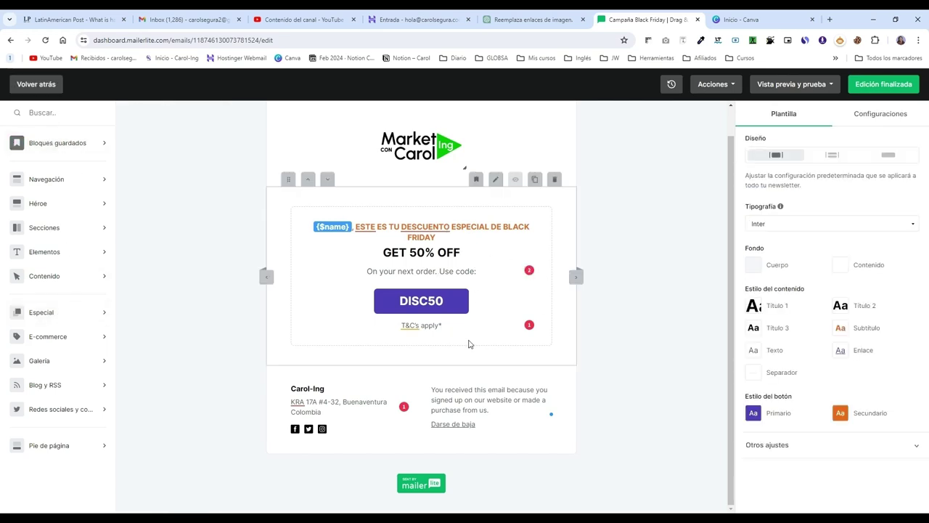
click(432, 272)
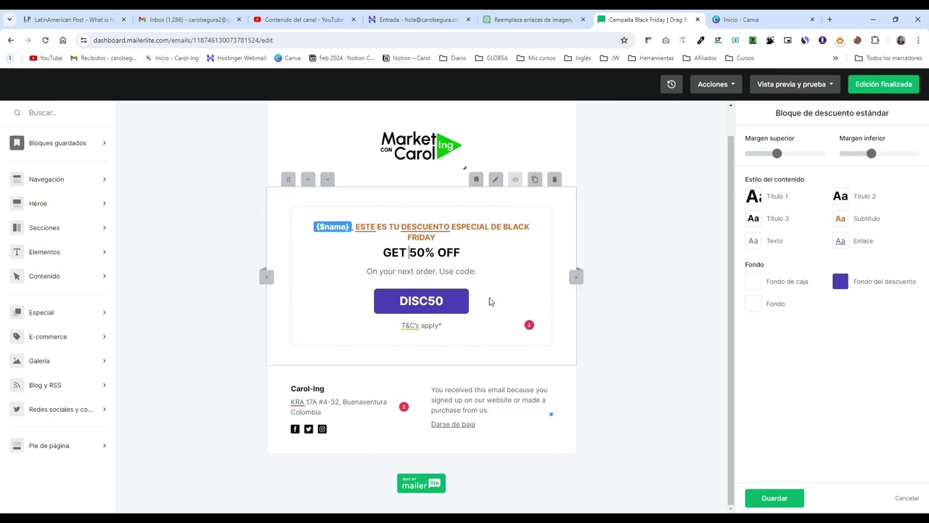
click(839, 288)
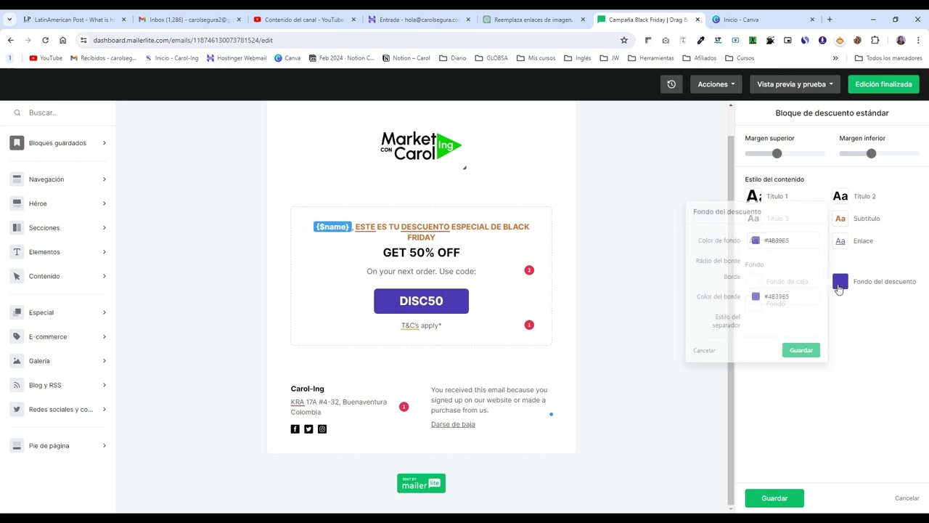
click(757, 242)
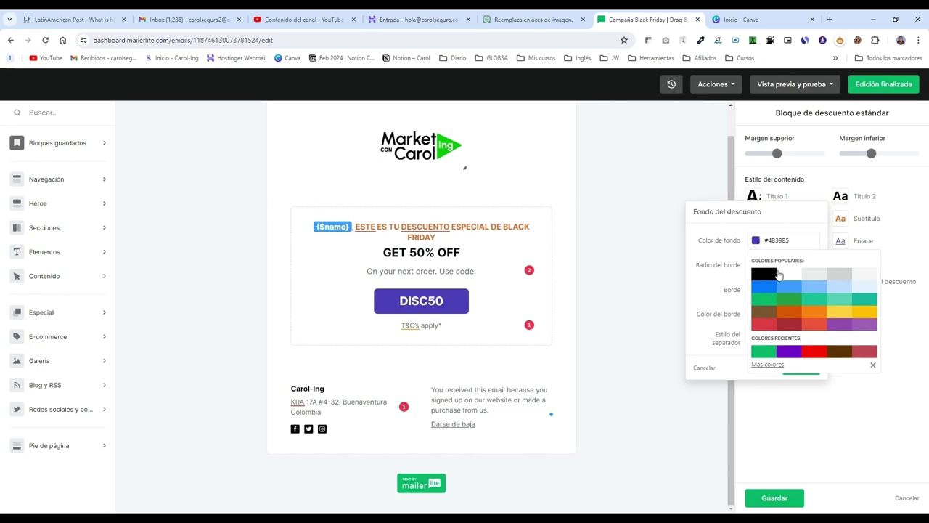
click(813, 327)
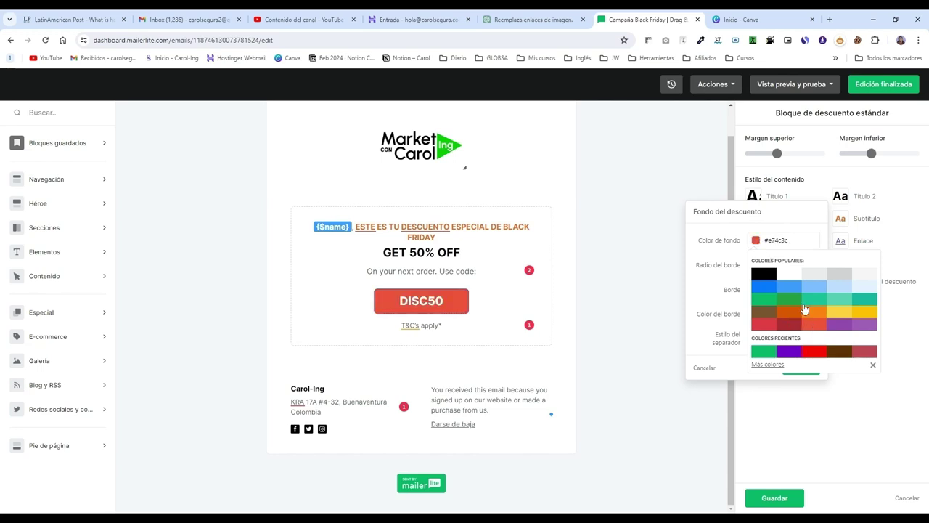
click(875, 314)
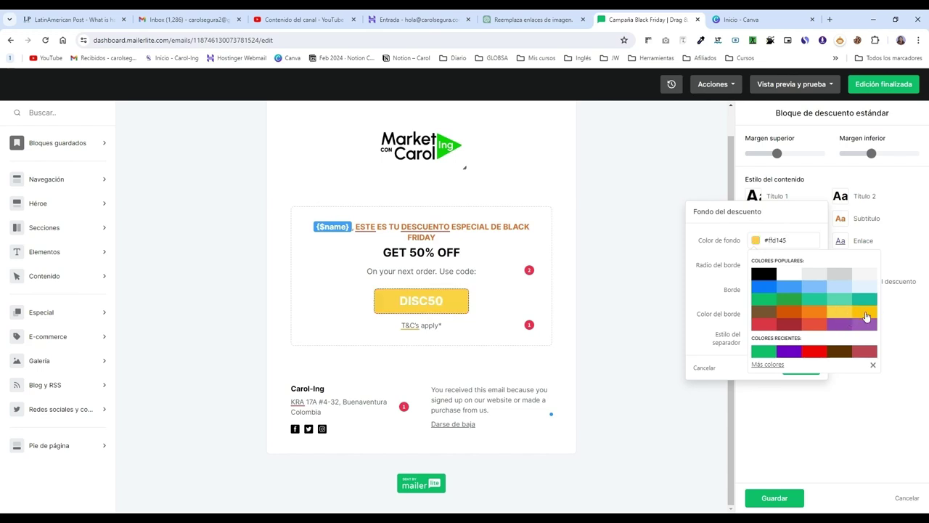
click(865, 314)
click(619, 336)
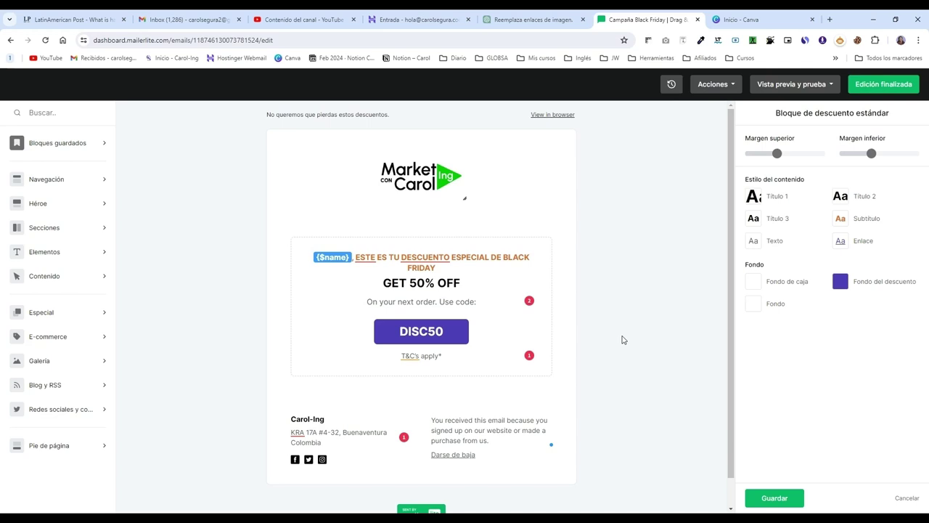
Step: Make the Market con Carol header logo smaller, then bring up the preview and test options
click(461, 193)
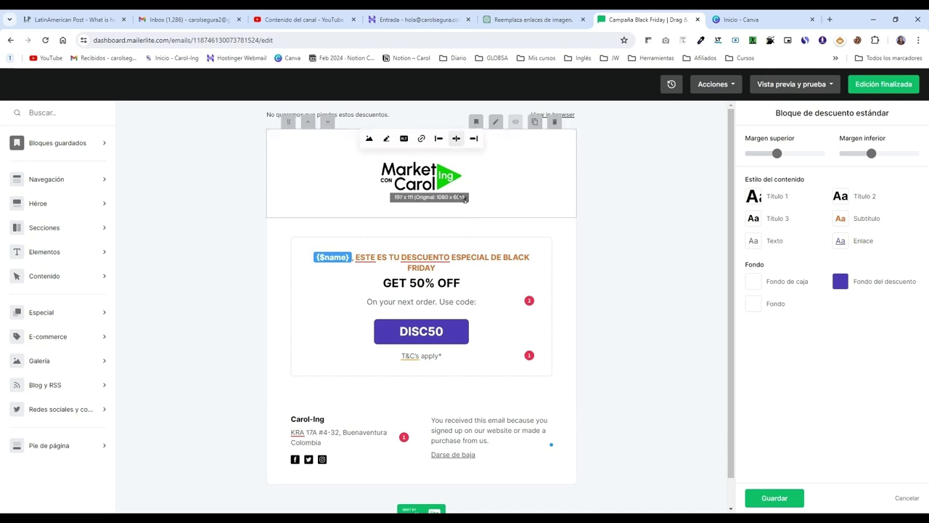
drag(461, 193, 450, 181)
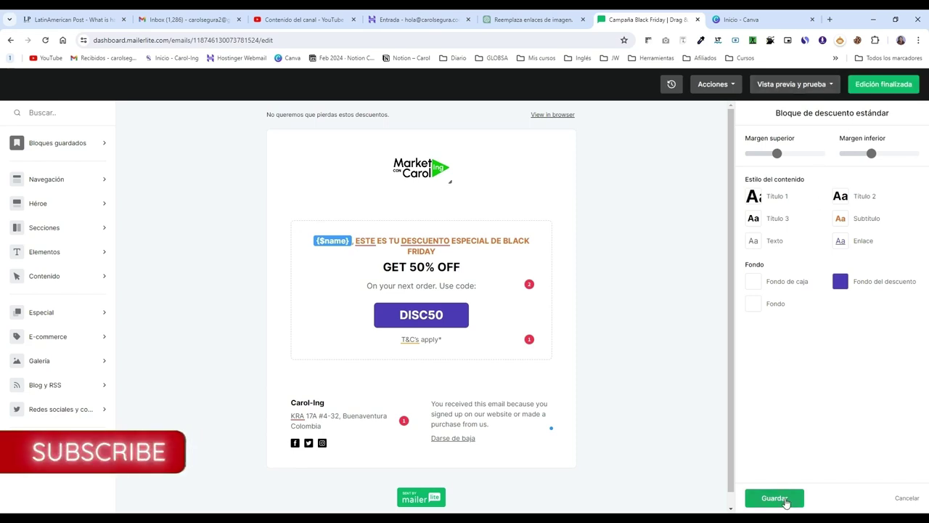
click(792, 84)
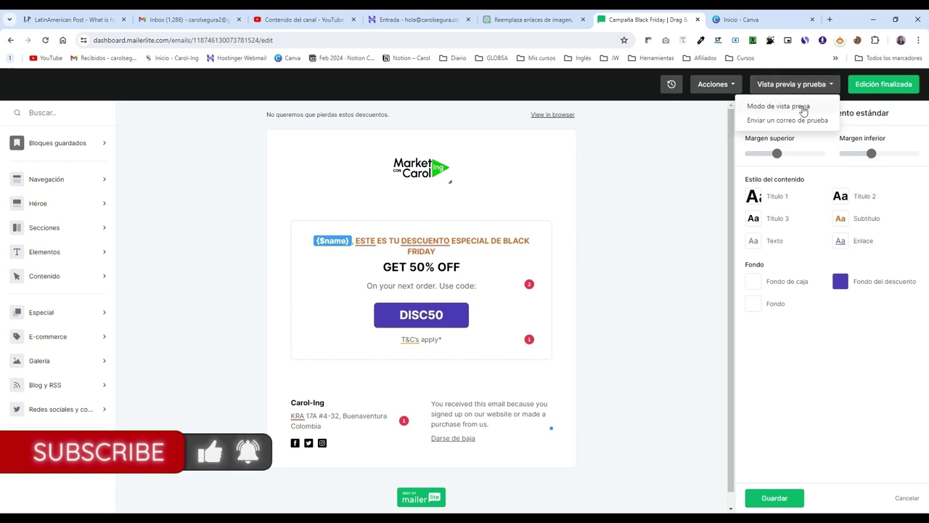
click(803, 110)
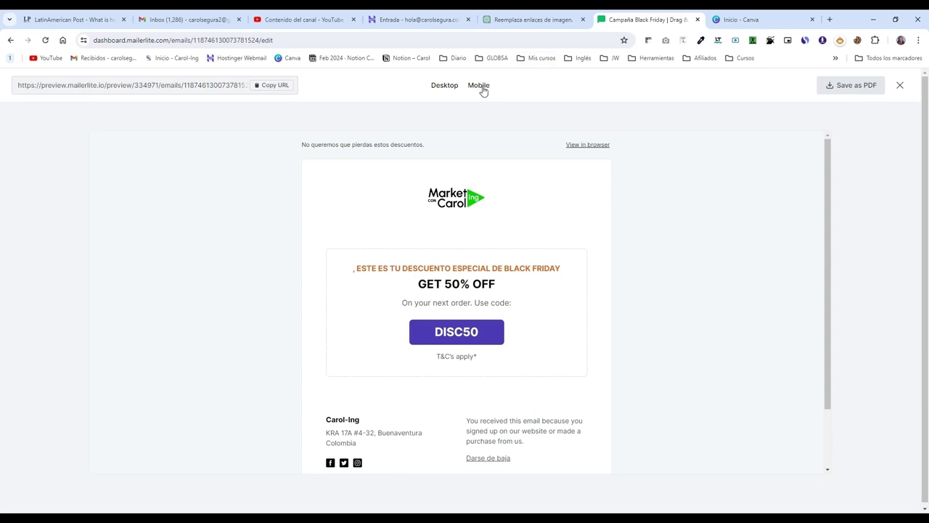
click(479, 86)
scroll(512, 229, down, 3)
scroll(511, 225, up, 2)
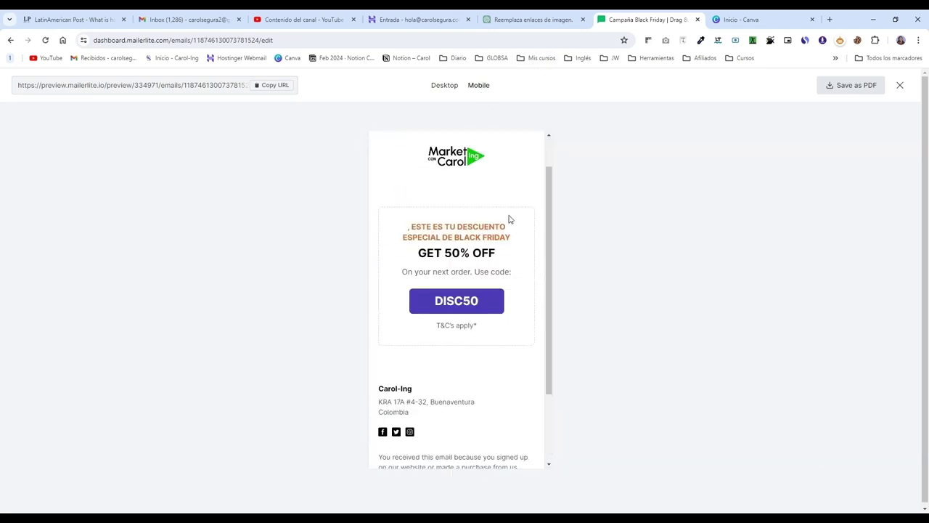
scroll(508, 219, up, 1)
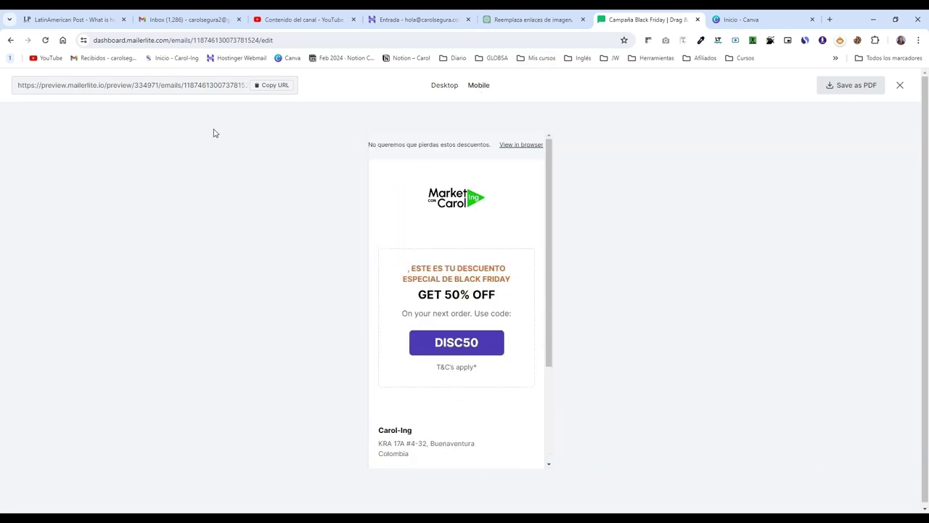
click(261, 88)
click(436, 87)
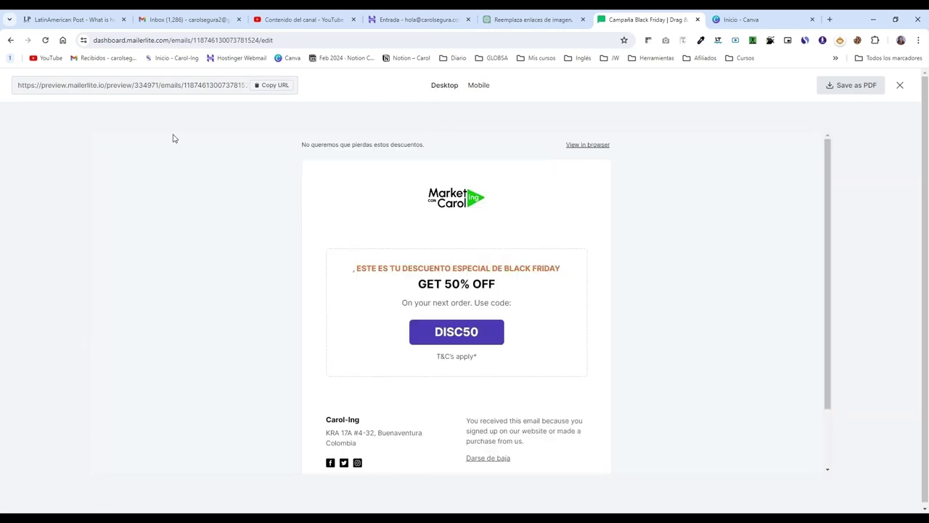
click(900, 87)
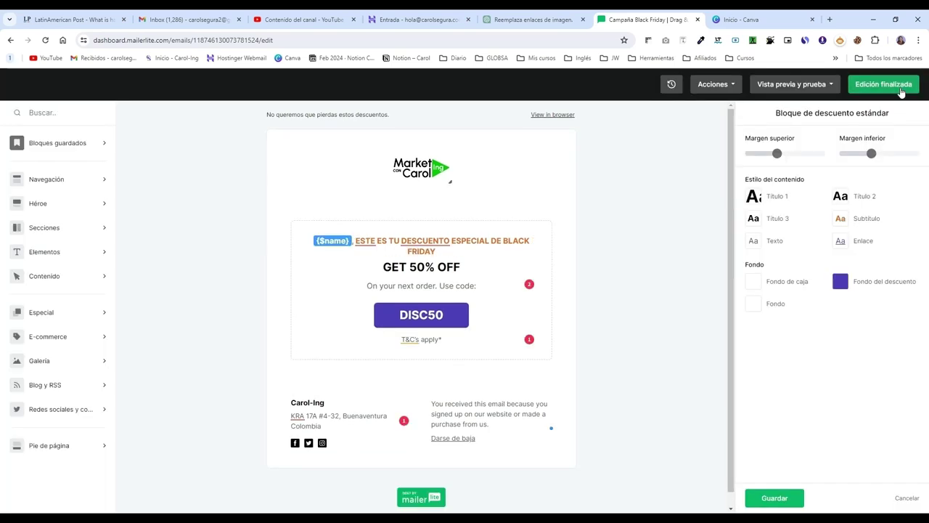
click(814, 87)
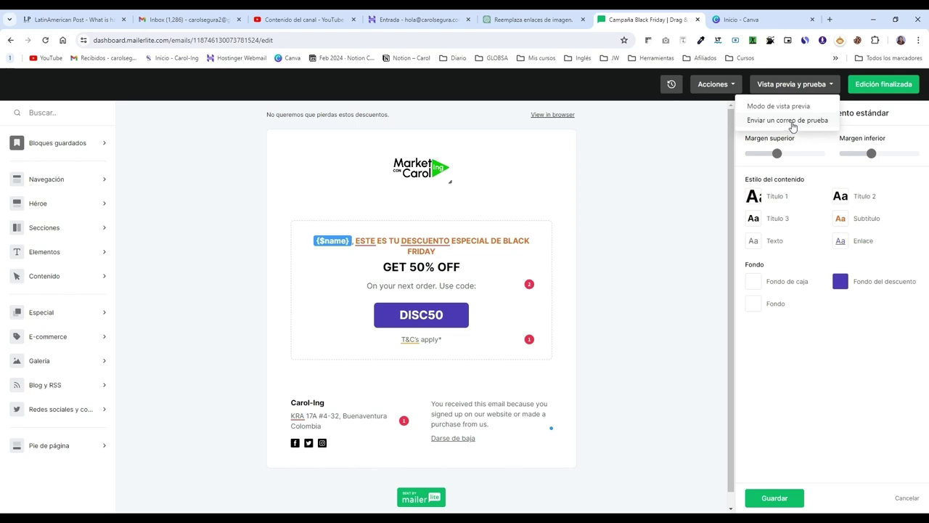
click(791, 120)
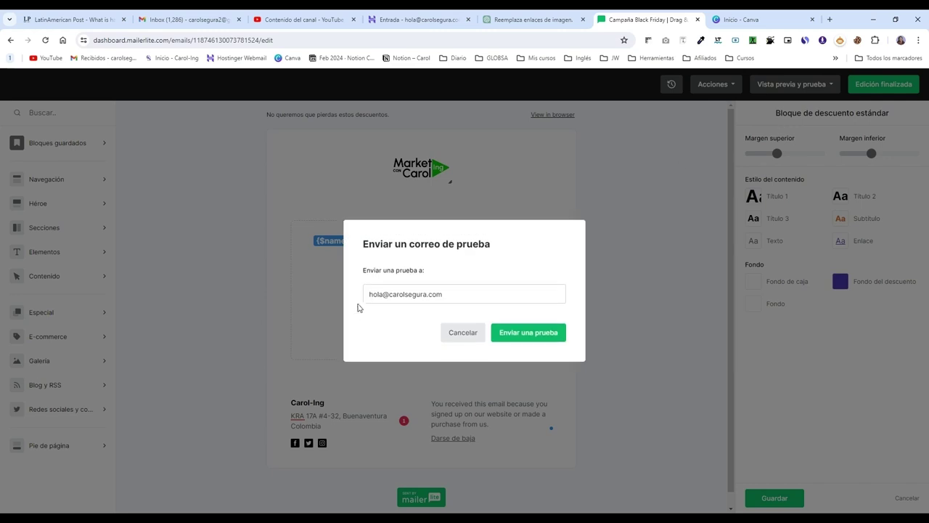
drag(370, 294, 468, 291)
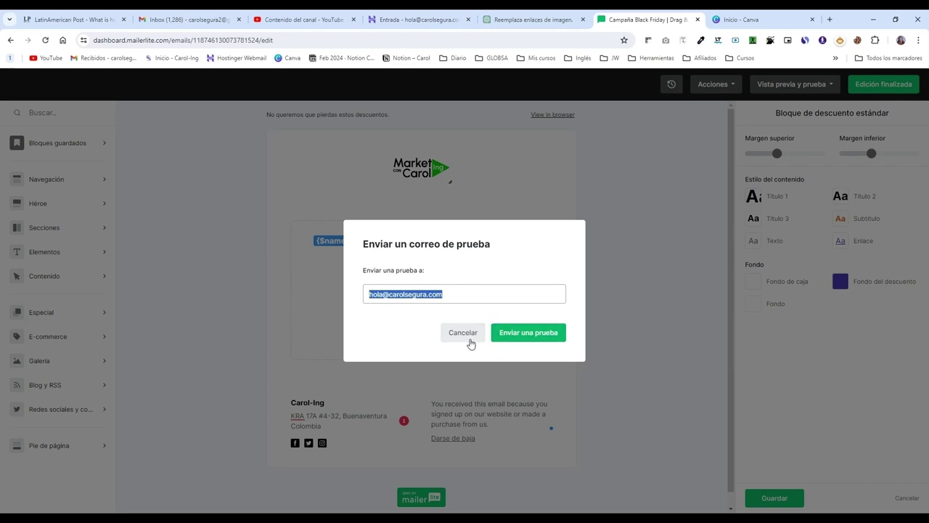
click(469, 337)
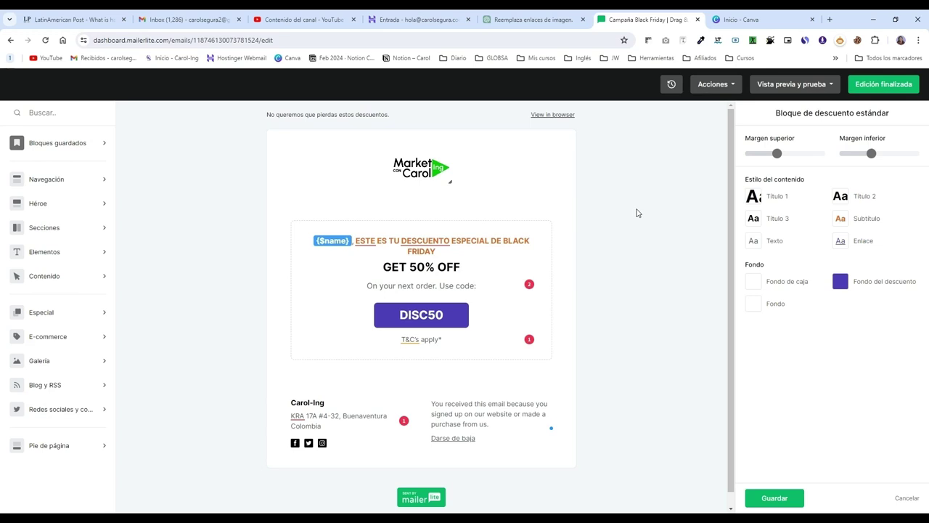
Step: Save the discount block, glance at Acciones and Cambios recientes, and choose Edición finalizada
click(796, 501)
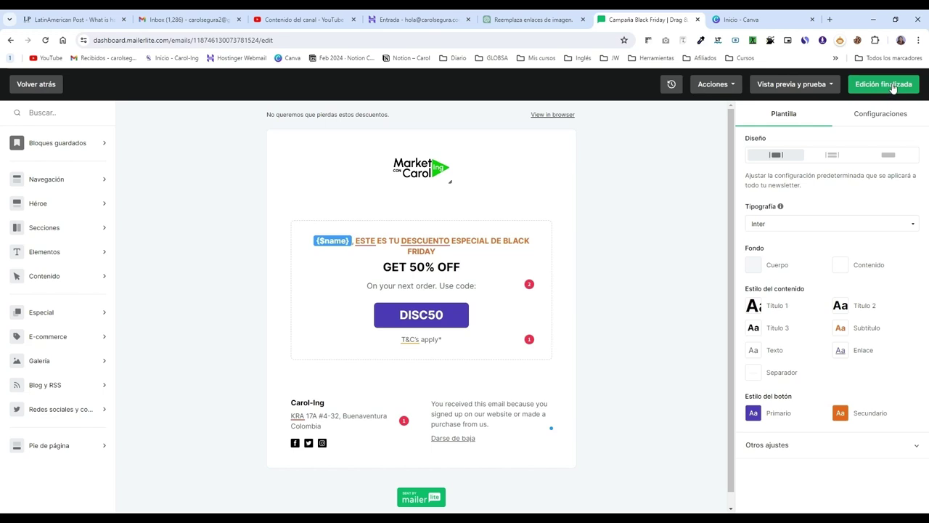
click(729, 87)
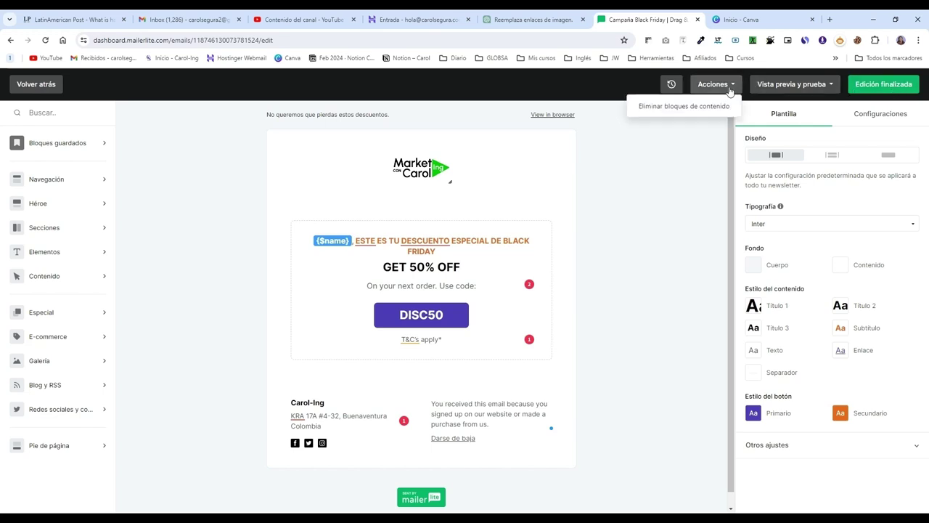
click(672, 85)
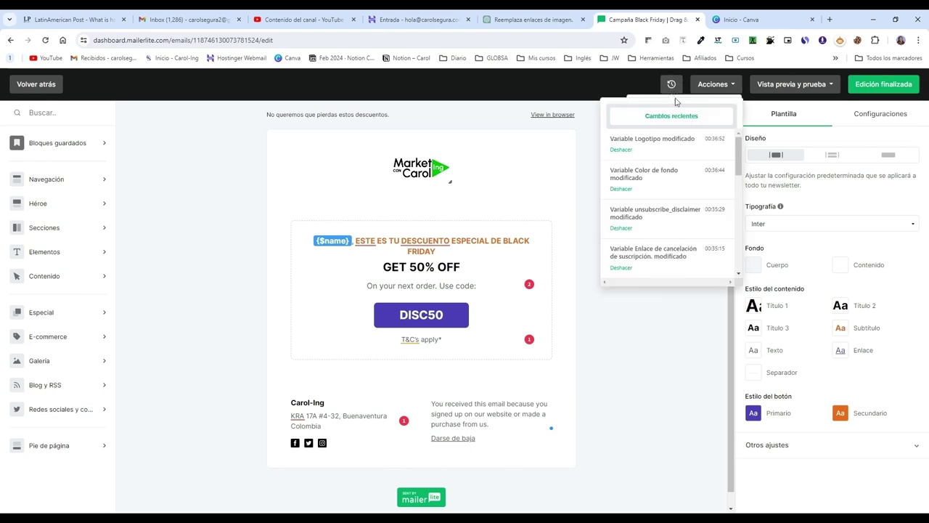
scroll(657, 160, down, 3)
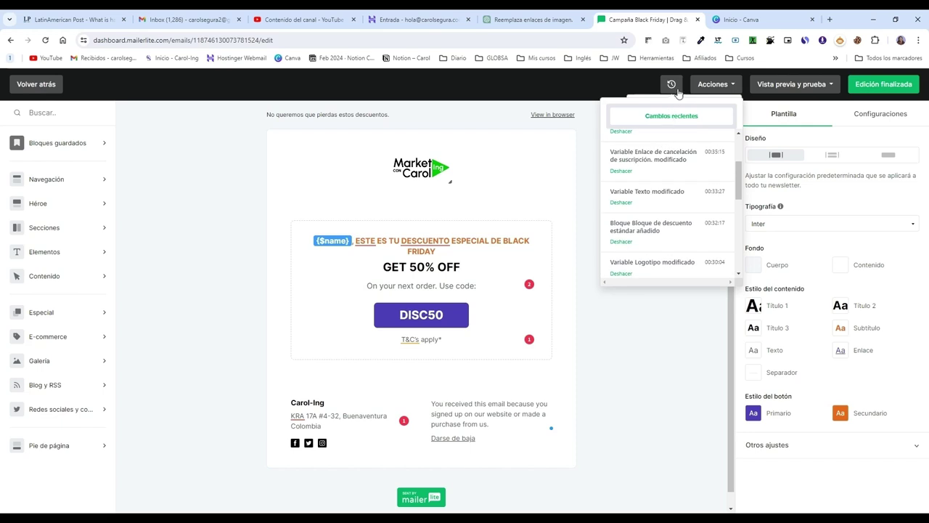
click(904, 86)
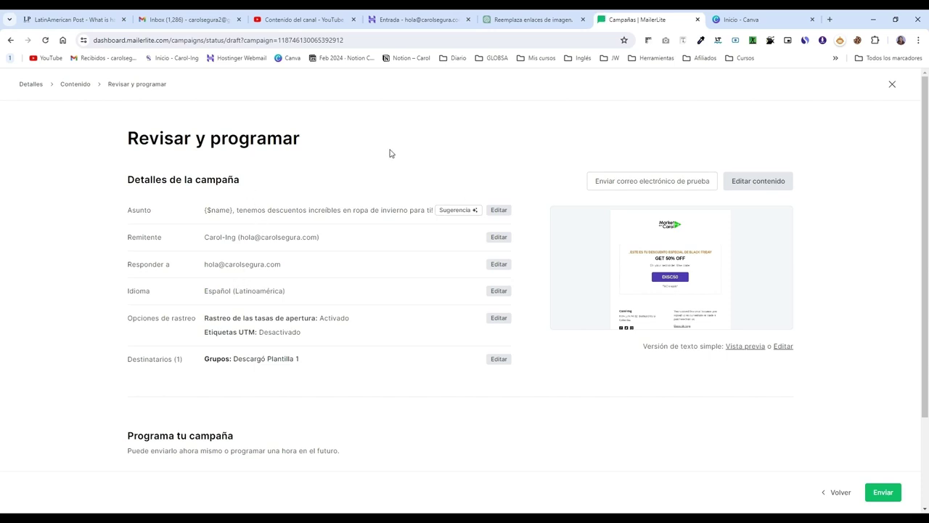
click(649, 186)
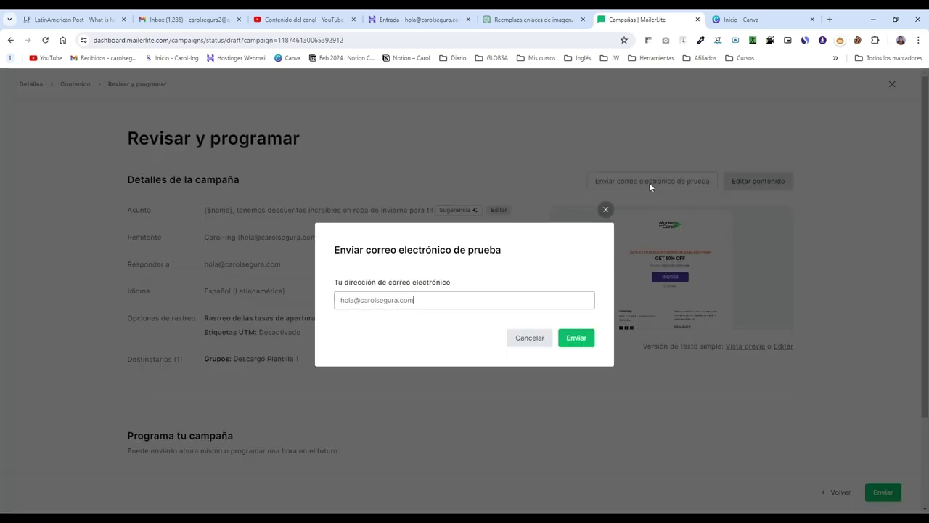
click(606, 210)
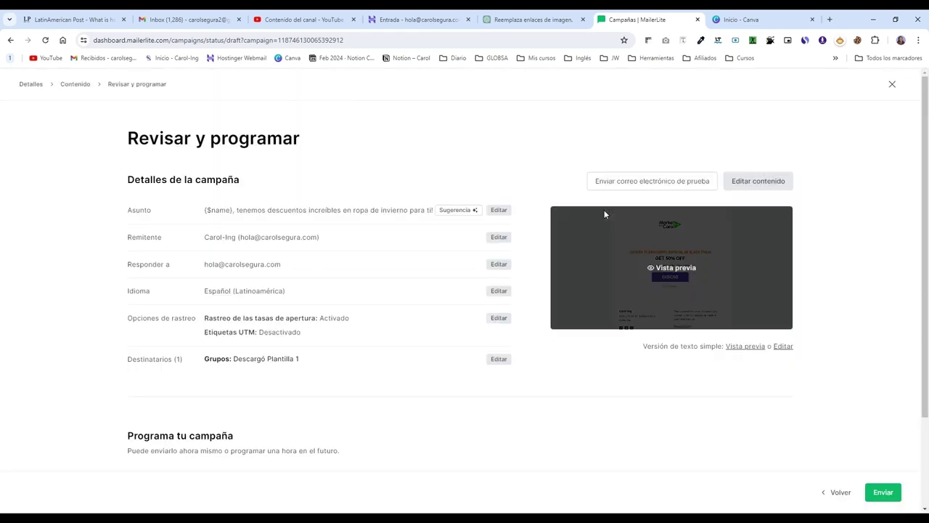
scroll(385, 302, down, 1)
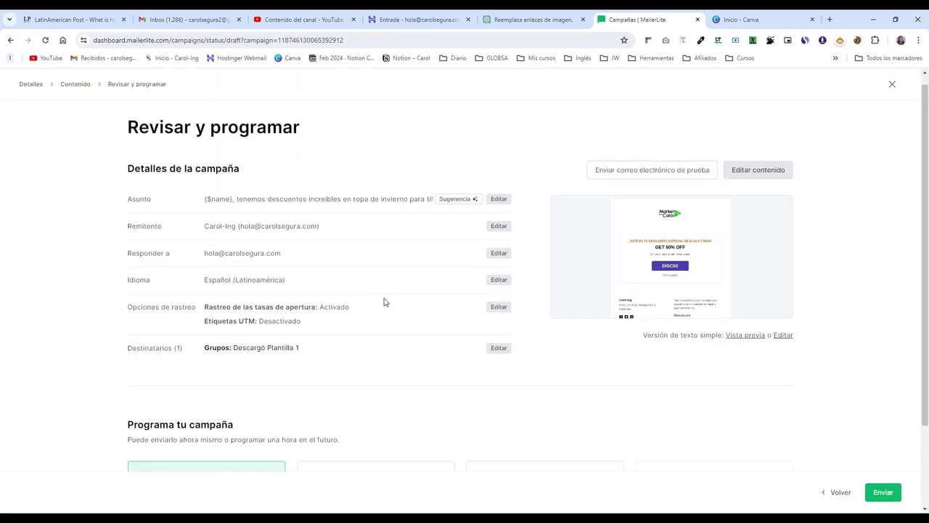
scroll(385, 302, down, 2)
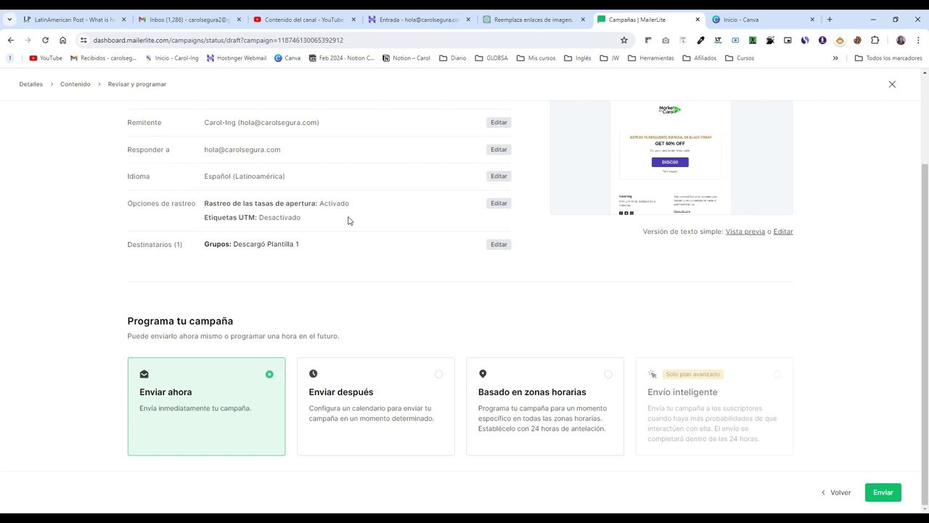
scroll(348, 220, up, 2)
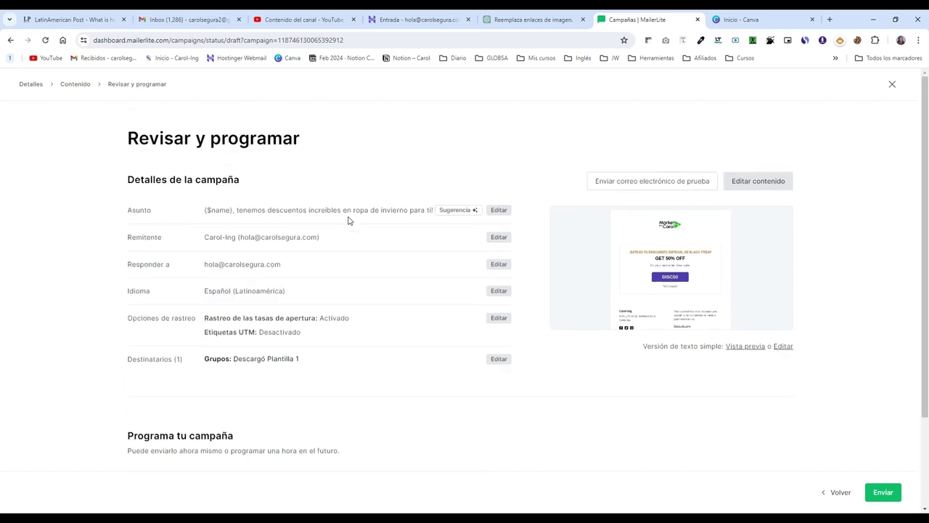
scroll(347, 220, down, 2)
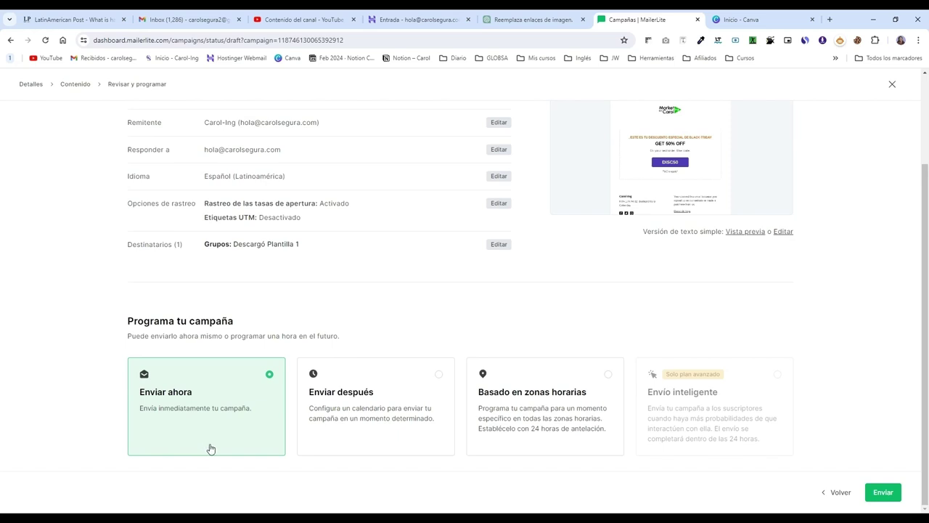
Step: Choose Enviar después, keep the hour at 01, and try scheduling the campaign
click(412, 400)
scroll(418, 385, down, 1)
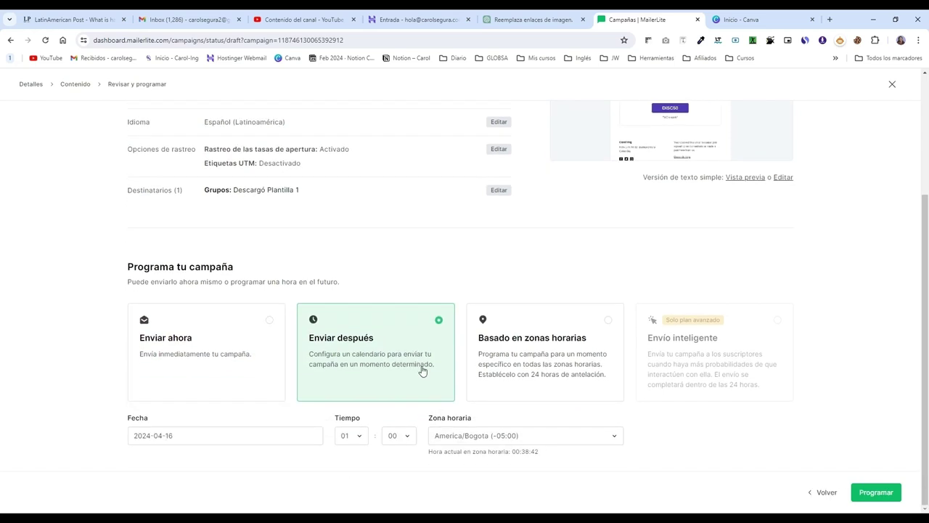
click(178, 436)
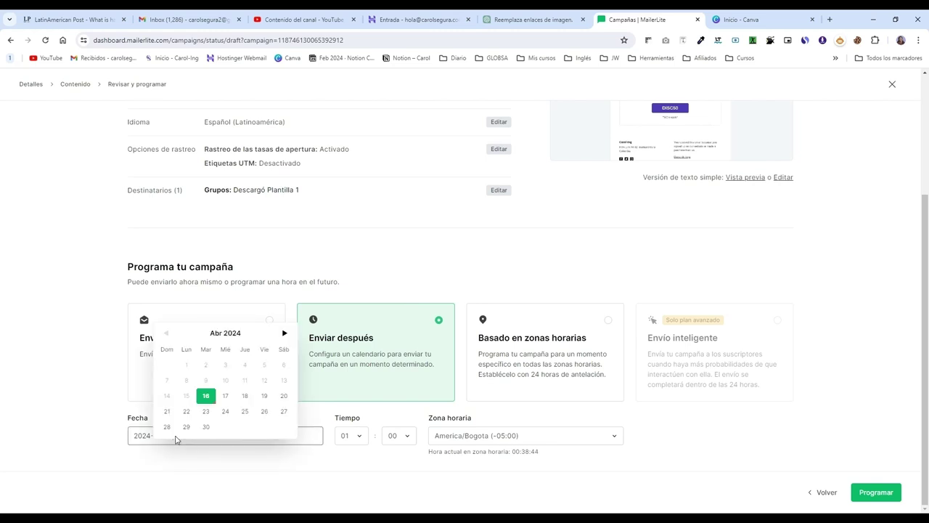
click(351, 435)
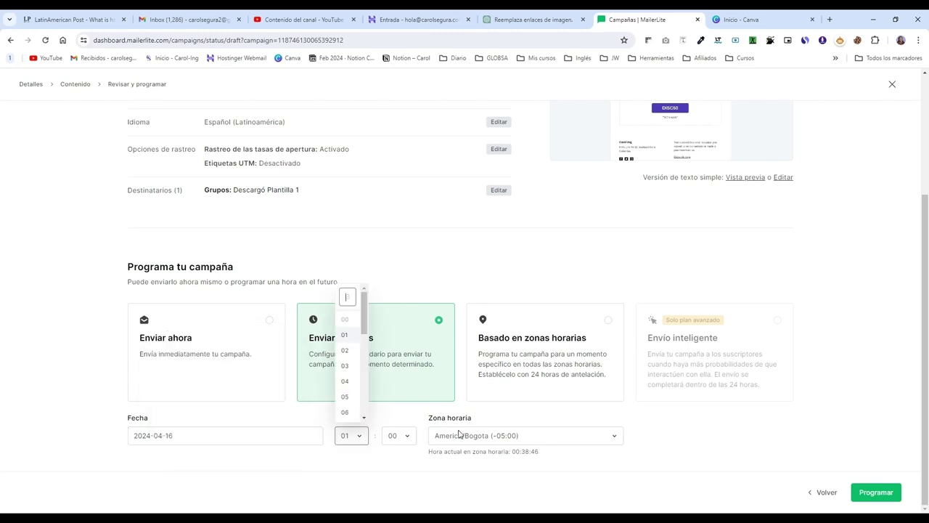
click(540, 441)
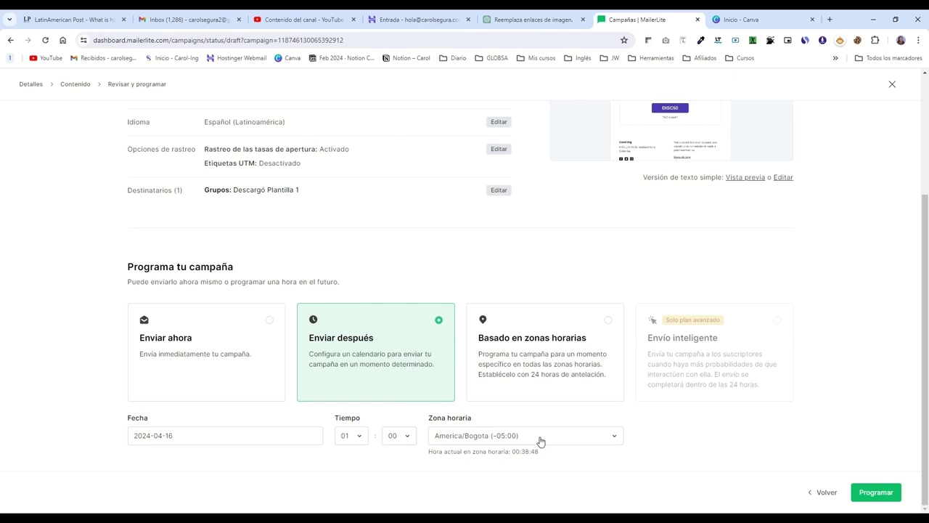
click(883, 501)
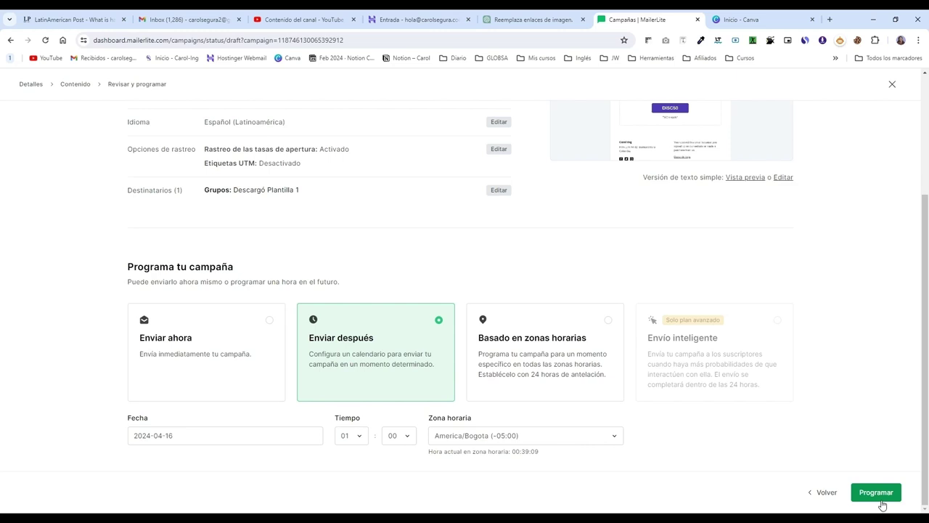
Step: Switch to sending by subscribers' time zones on 2024-04-17 at 01:00
click(535, 371)
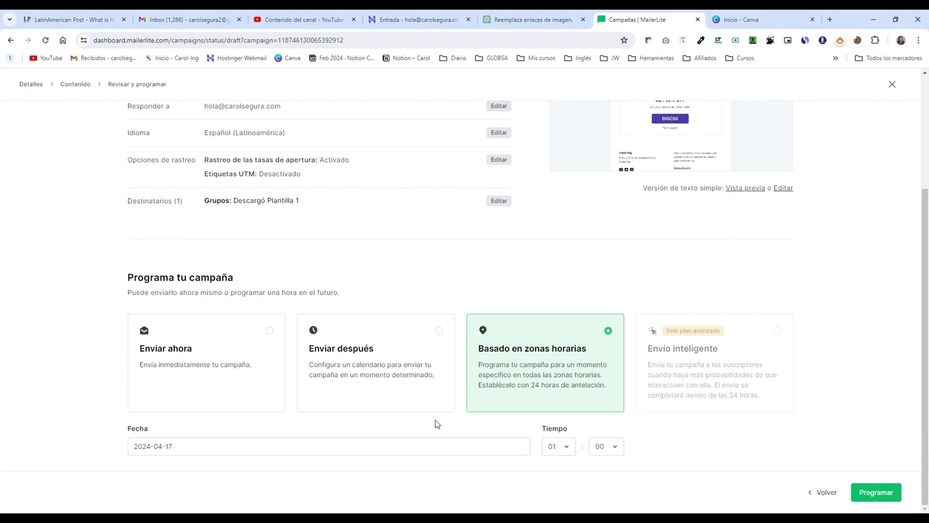
click(193, 446)
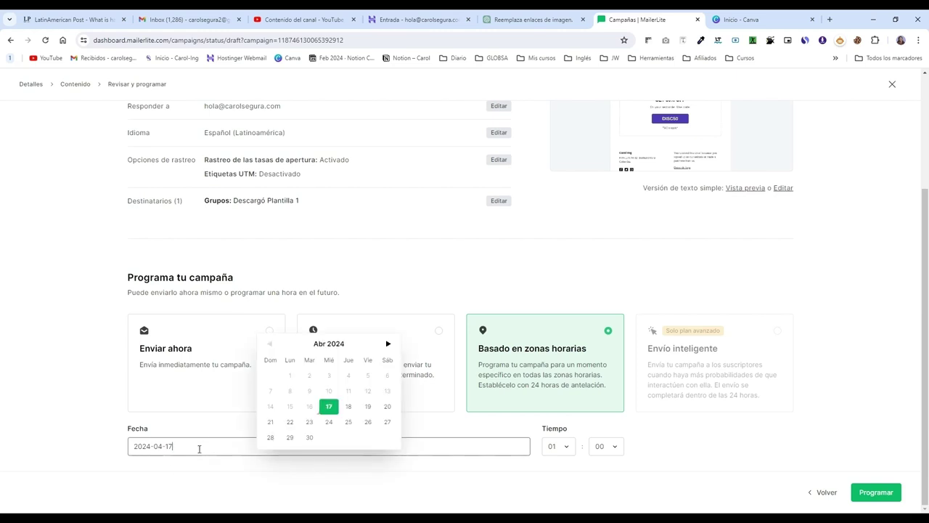
click(561, 449)
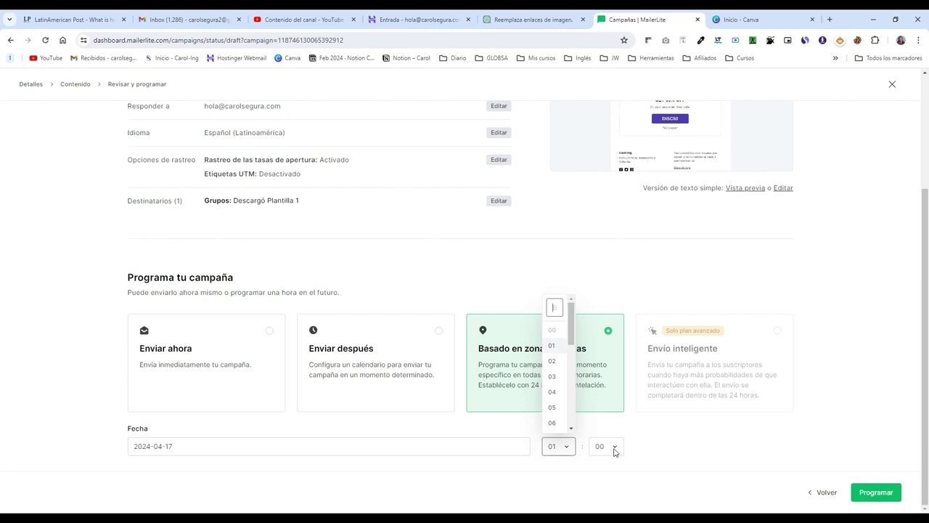
click(654, 451)
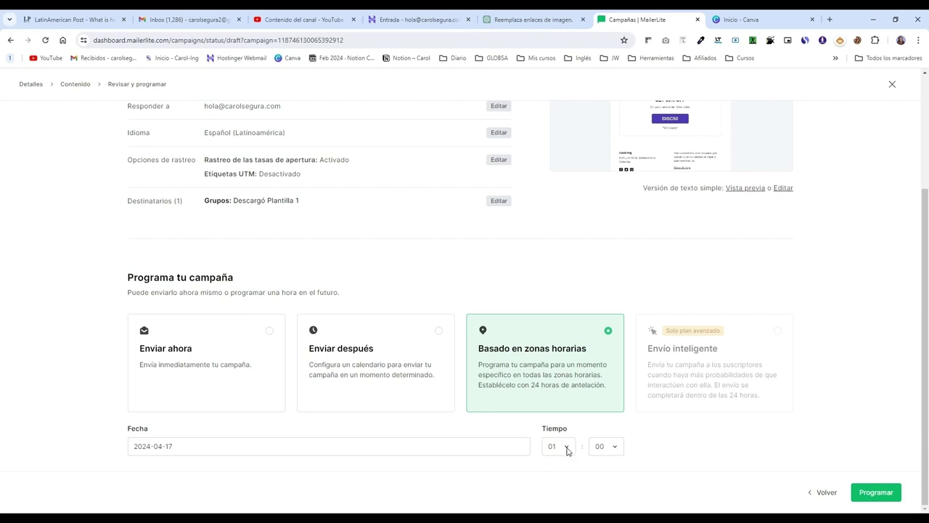
click(567, 450)
click(601, 448)
Step: Schedule the campaign with Enviar después for April 17, 2024 at 04:00
click(167, 382)
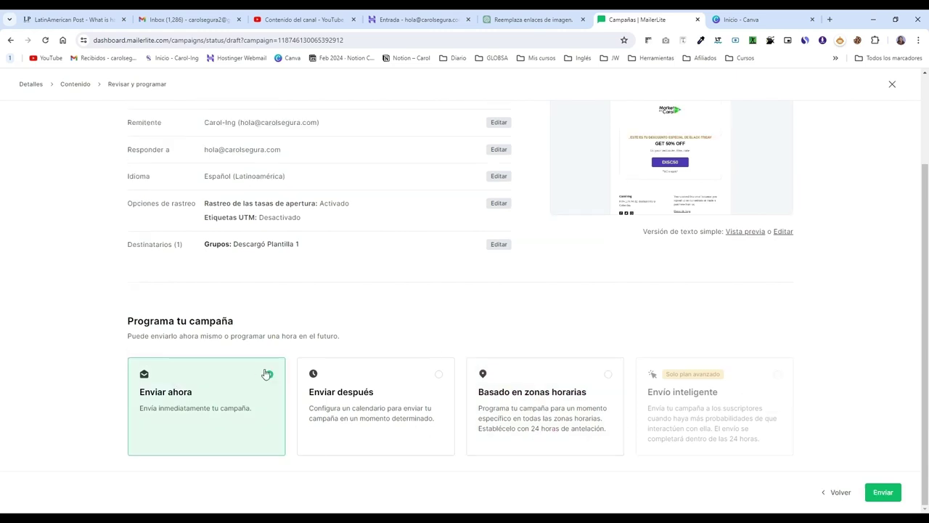
click(412, 390)
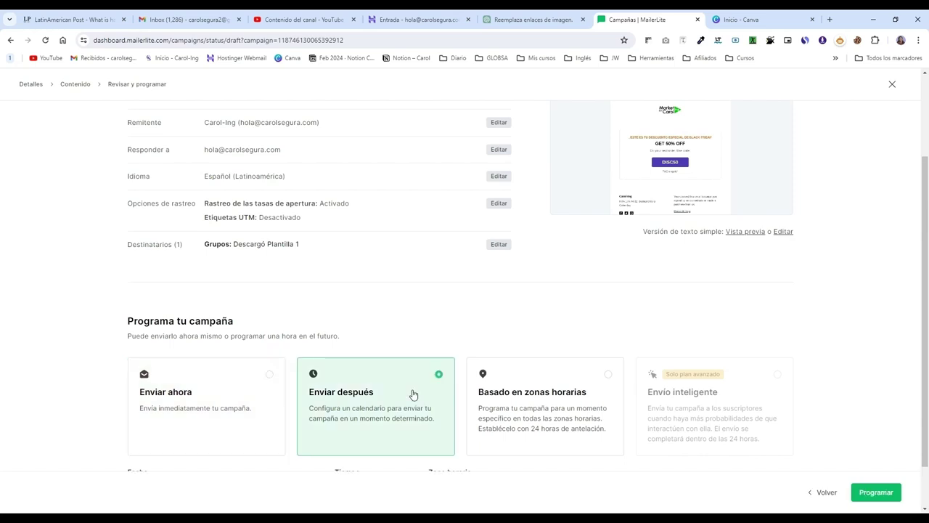
click(263, 434)
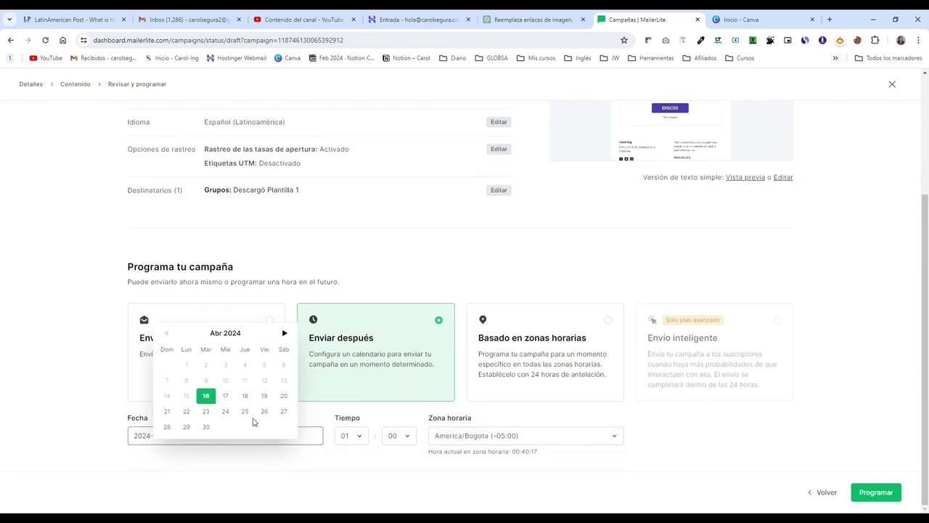
click(225, 396)
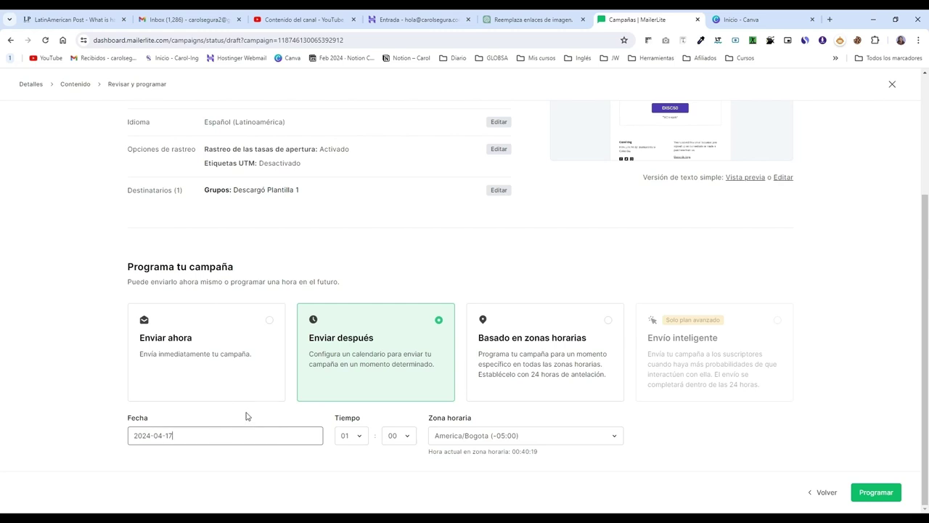
click(357, 439)
click(357, 438)
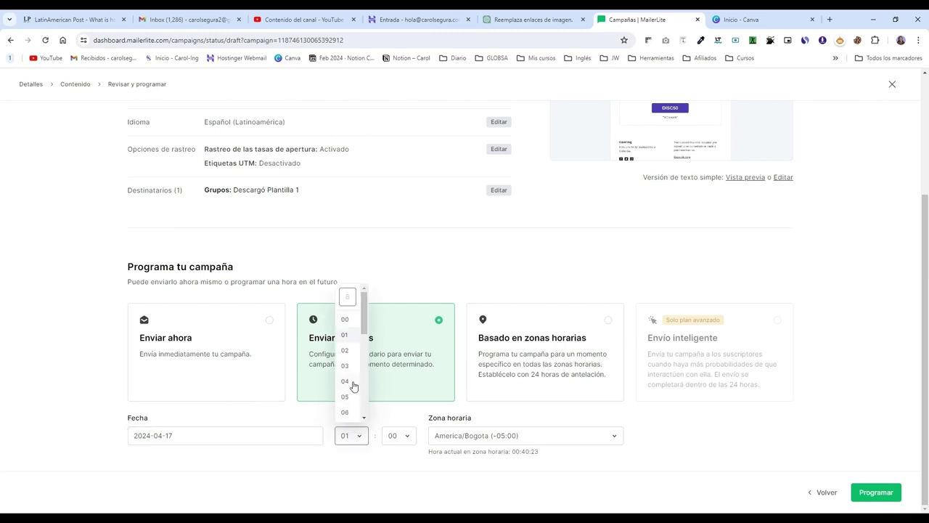
click(345, 381)
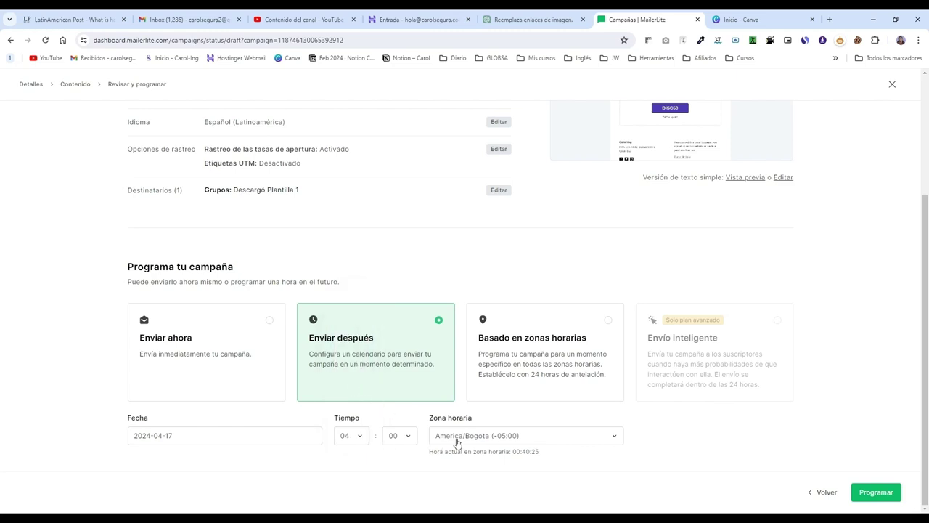
click(885, 495)
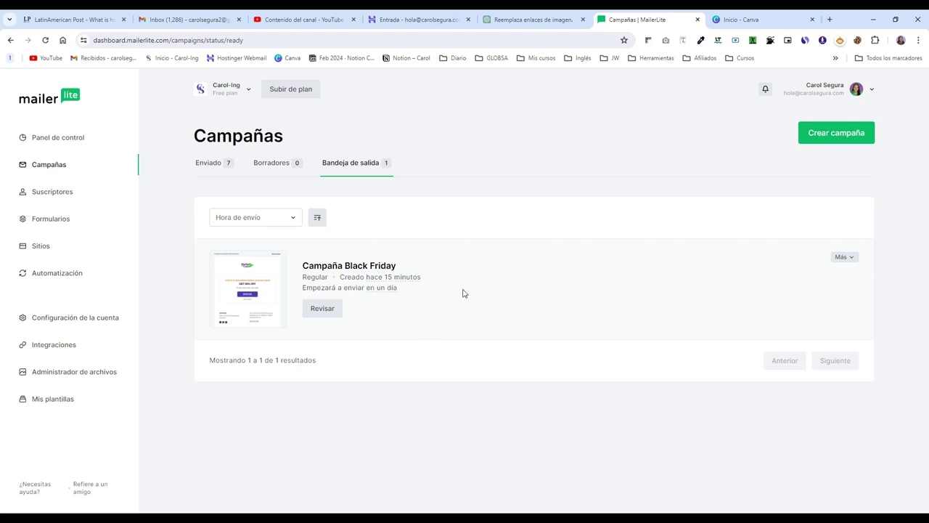
Step: Go to Automatización to see the existing automations, including bienvenida canva-ia
click(65, 275)
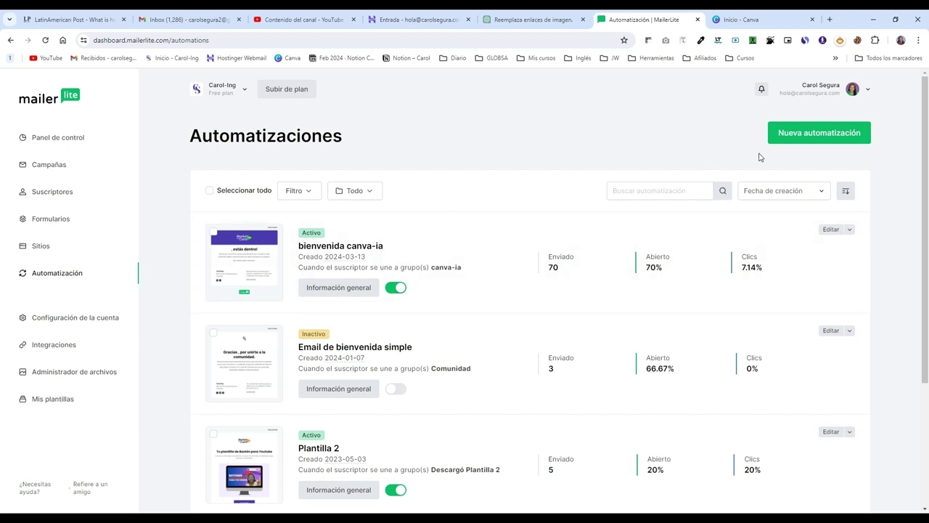
Step: Start a new automation and browse the welcome, promotion, event and e-commerce template cards
click(829, 136)
scroll(312, 290, down, 4)
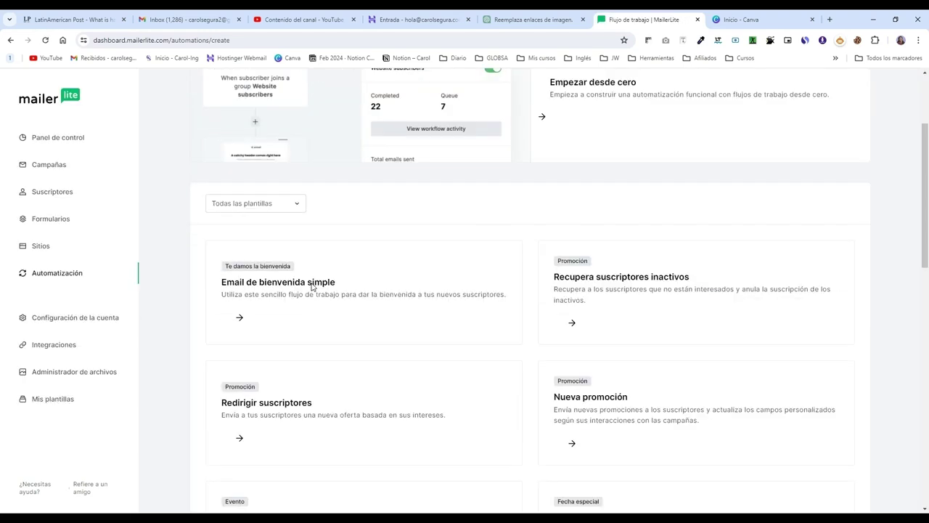
scroll(317, 288, down, 2)
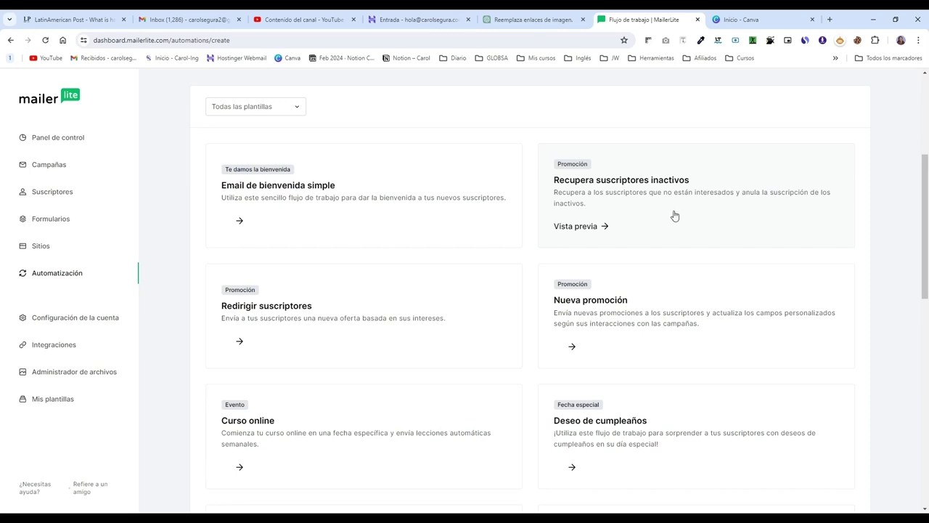
scroll(369, 328, down, 1)
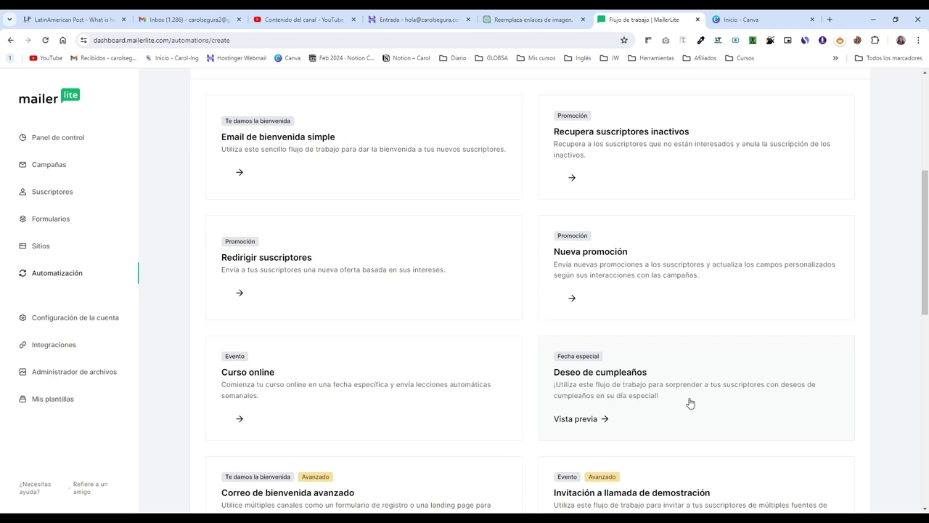
scroll(670, 291, up, 6)
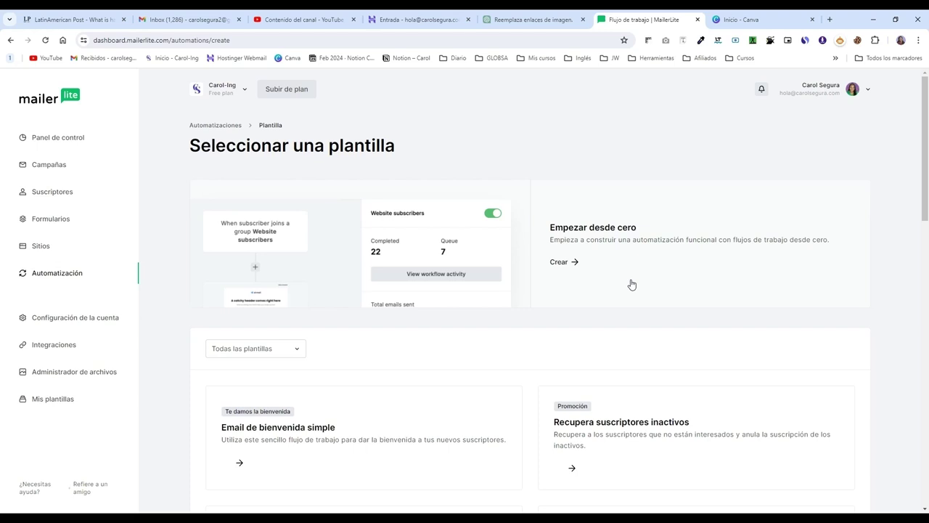
scroll(631, 283, down, 5)
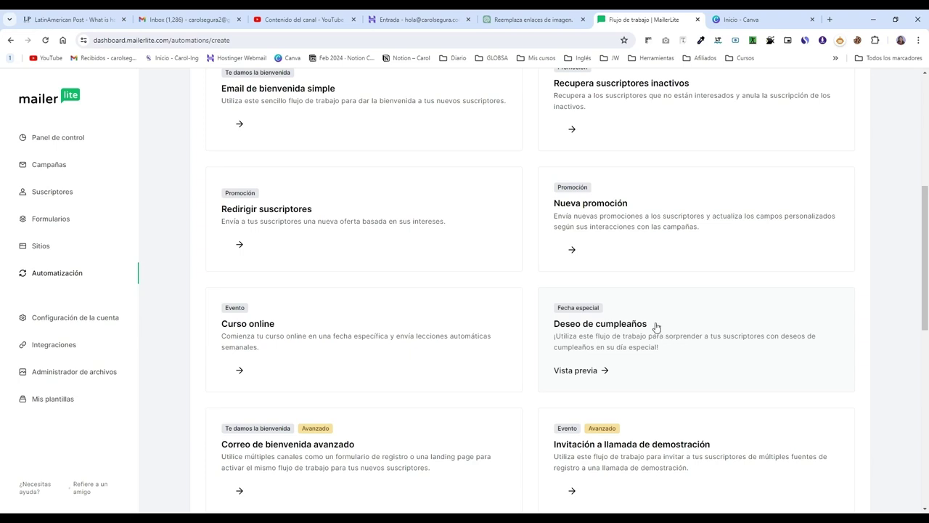
scroll(283, 182, down, 4)
scroll(320, 203, down, 2)
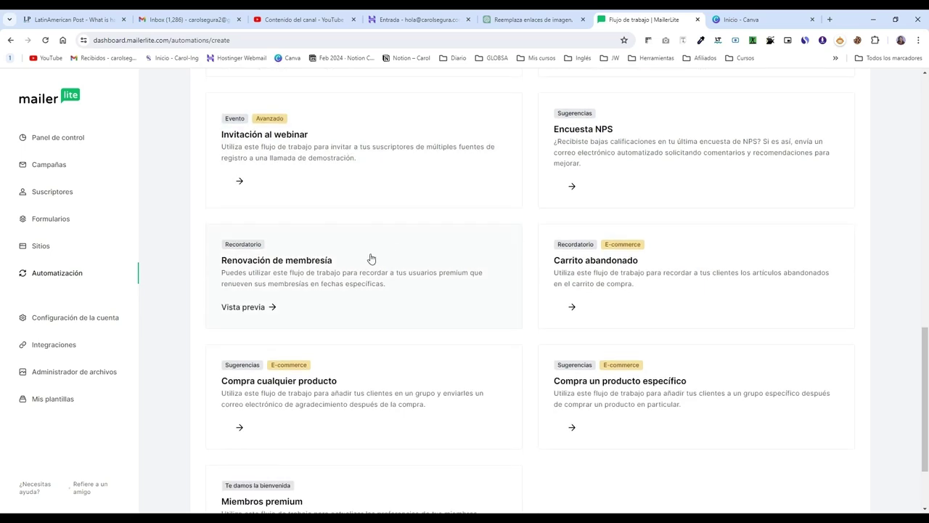
scroll(478, 258, down, 1)
scroll(648, 290, down, 1)
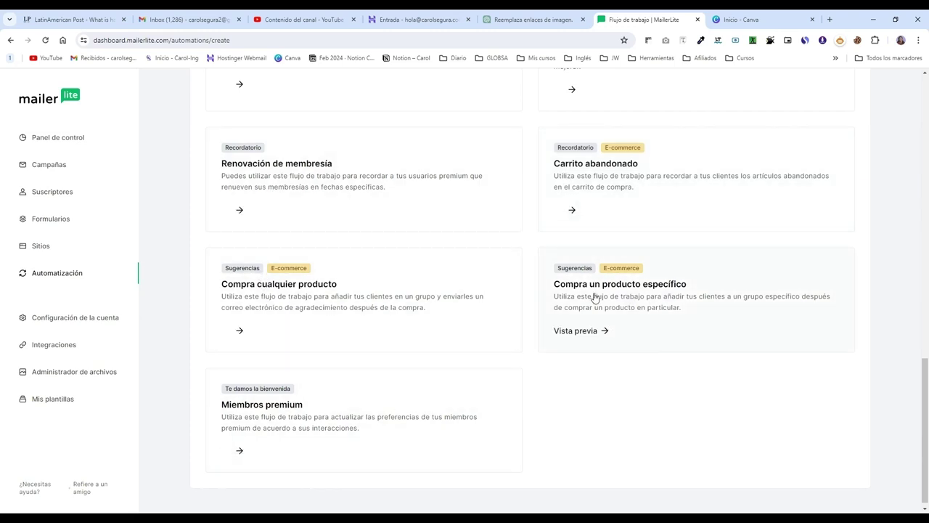
scroll(591, 296, up, 5)
scroll(589, 297, up, 9)
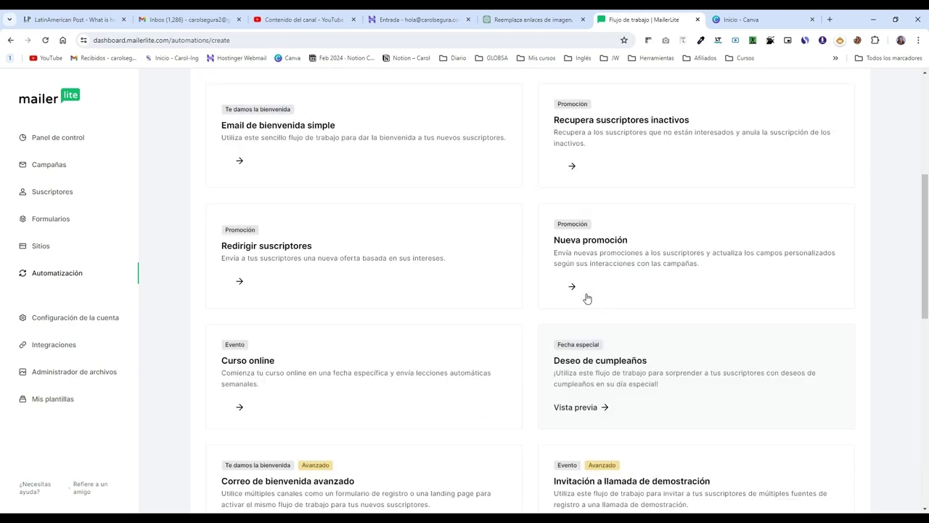
scroll(377, 363, down, 2)
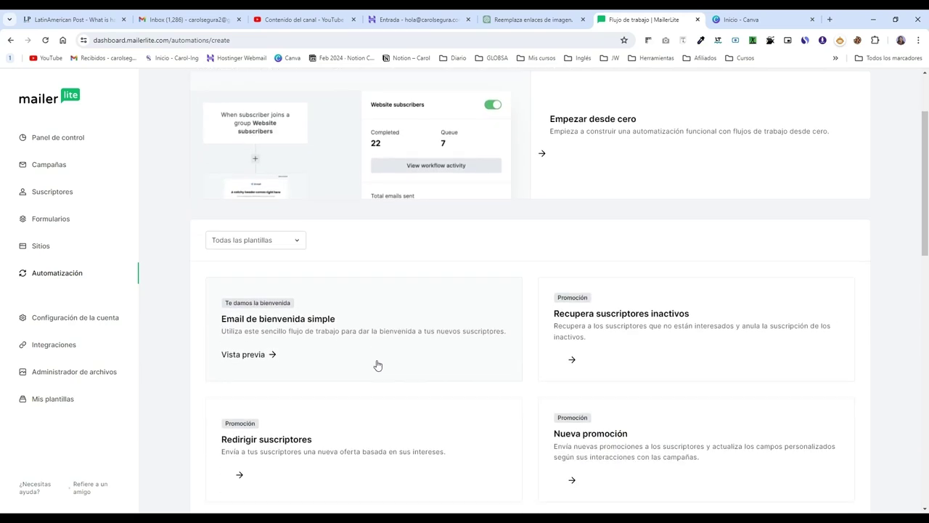
scroll(346, 294, up, 3)
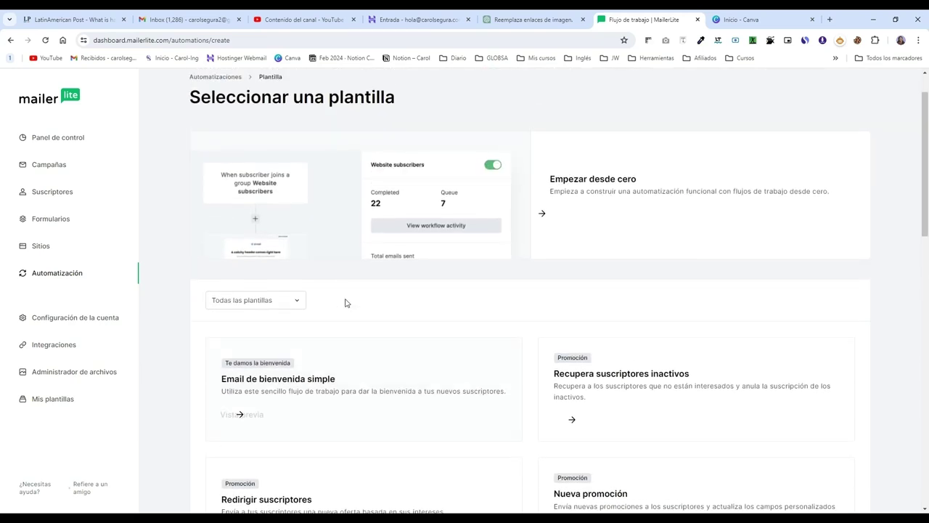
scroll(343, 341, down, 1)
Step: Preview Email de bienvenida simple and build the new workflow from that template
click(336, 380)
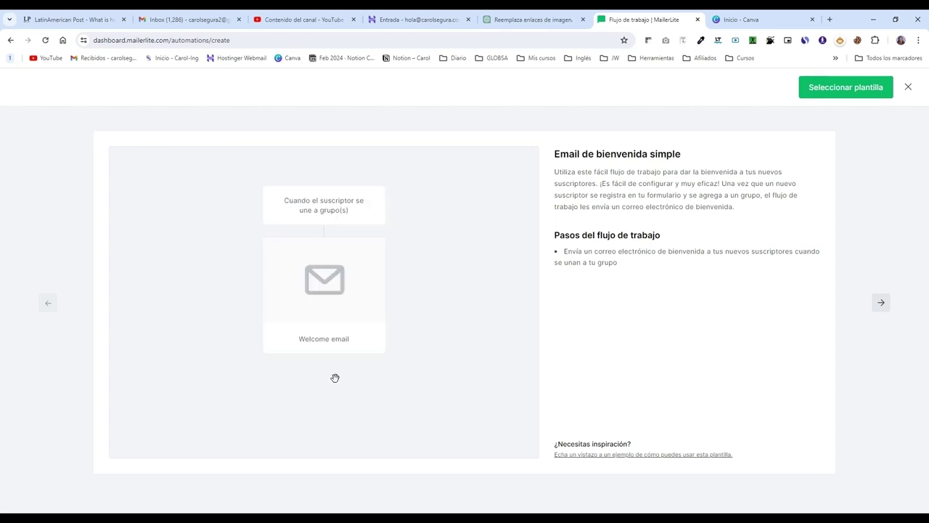
click(845, 88)
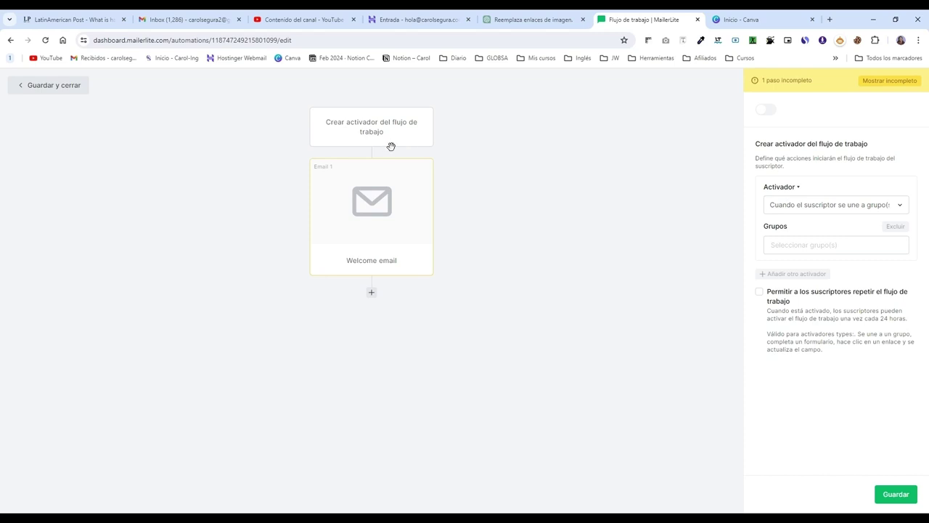
Step: Trigger the workflow when a subscriber joins the canva-ia group, with repeating left off, and save
click(815, 209)
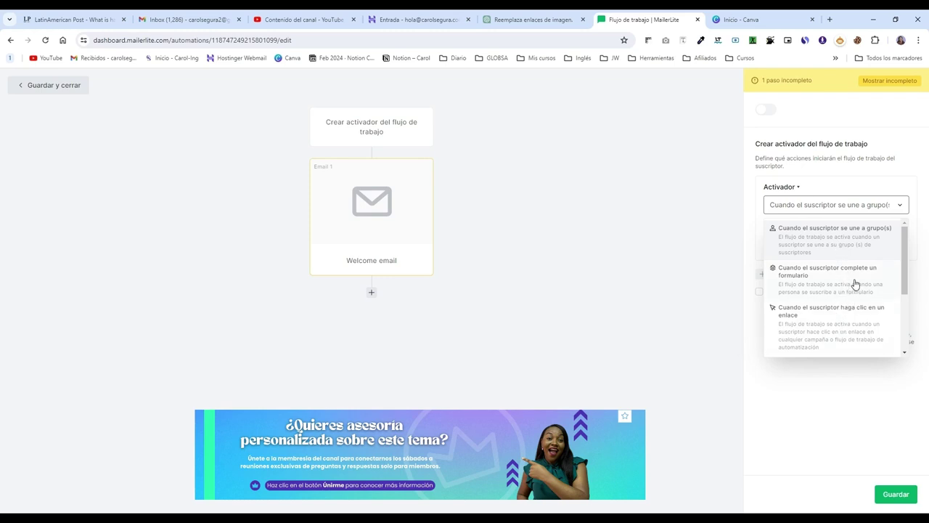
click(833, 245)
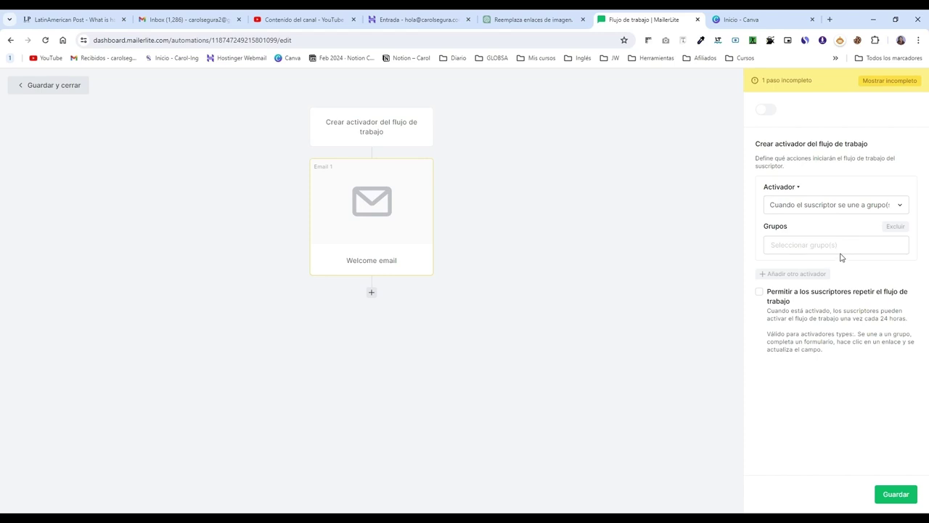
click(840, 246)
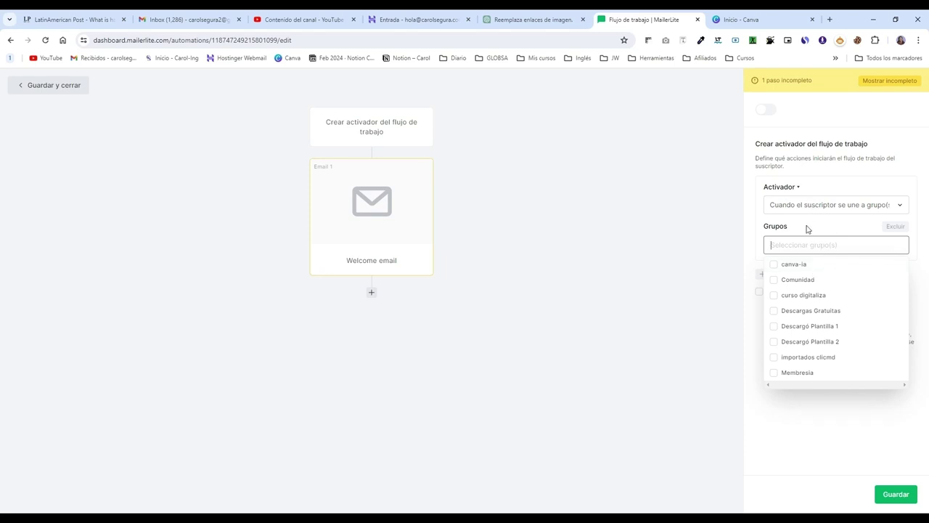
click(801, 266)
click(915, 272)
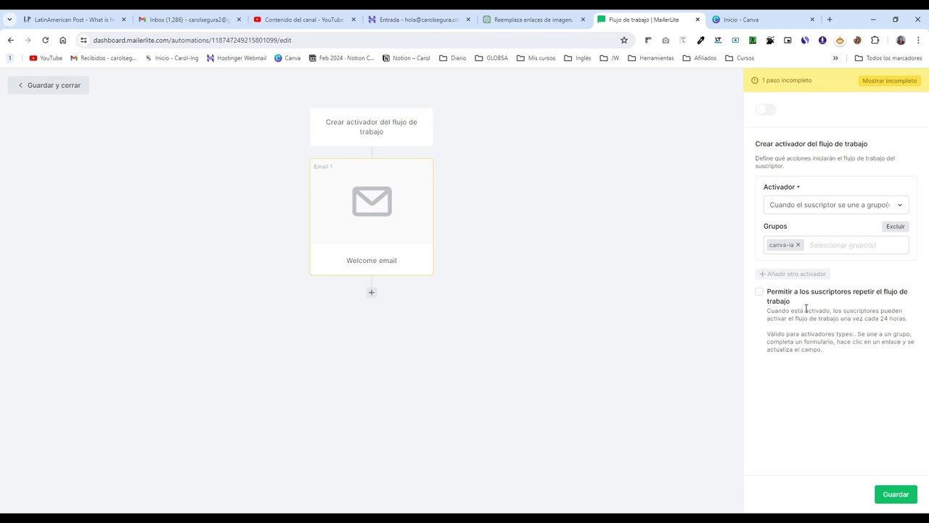
click(760, 294)
click(759, 293)
click(897, 501)
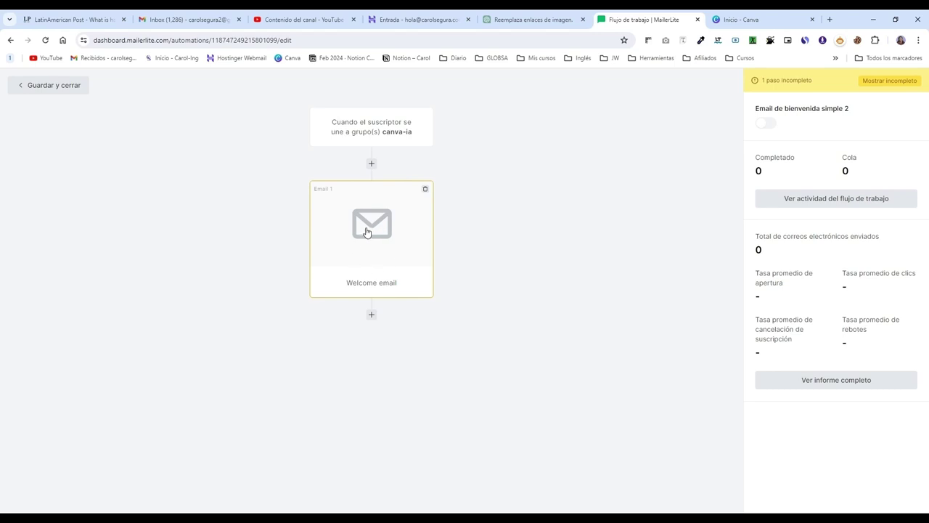
Step: Rename the welcome email step by appending 'a canva-ia' and set the subject 'Bienvenido a la clase'
click(373, 271)
drag(851, 137, 759, 136)
click(835, 136)
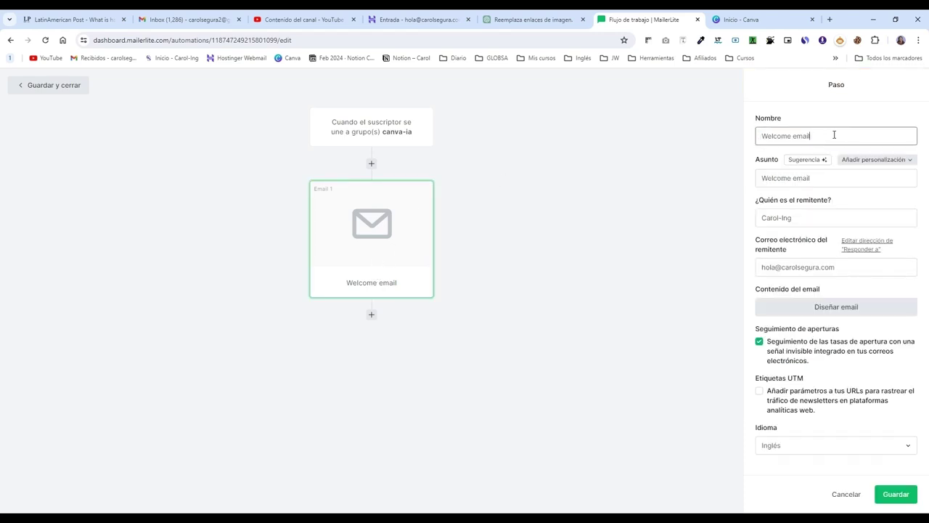
text(a canva-ia)
drag(825, 179, 752, 180)
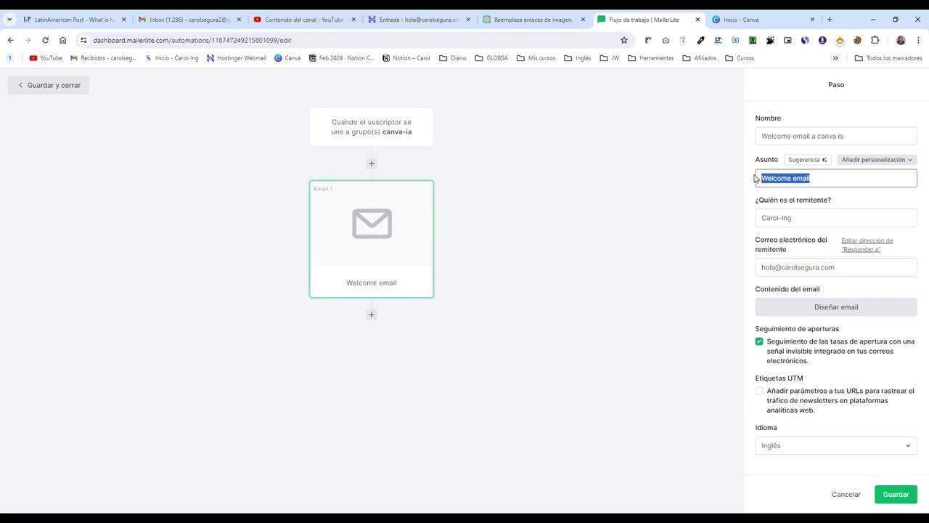
text(Bienvenido a la clase)
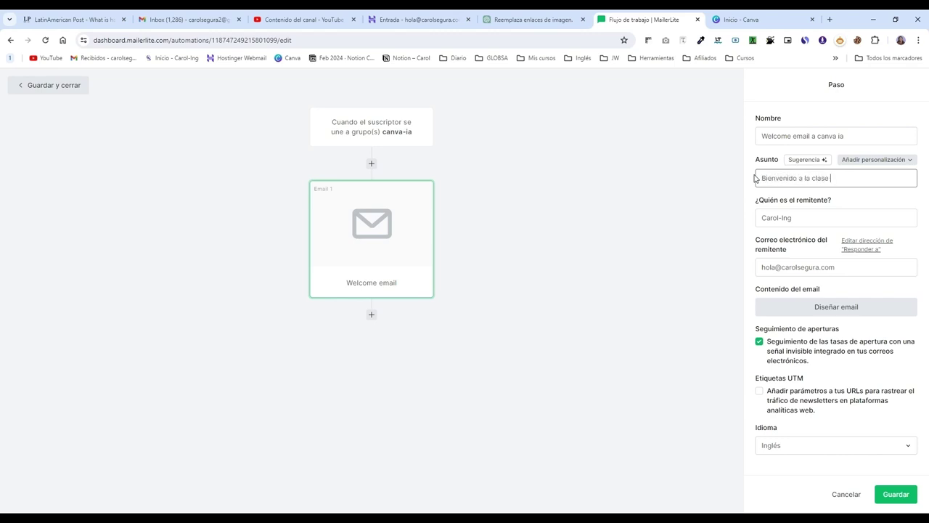
Step: Review the sender fields, set the language to Español (Latinoamérica), and start designing the email
click(802, 218)
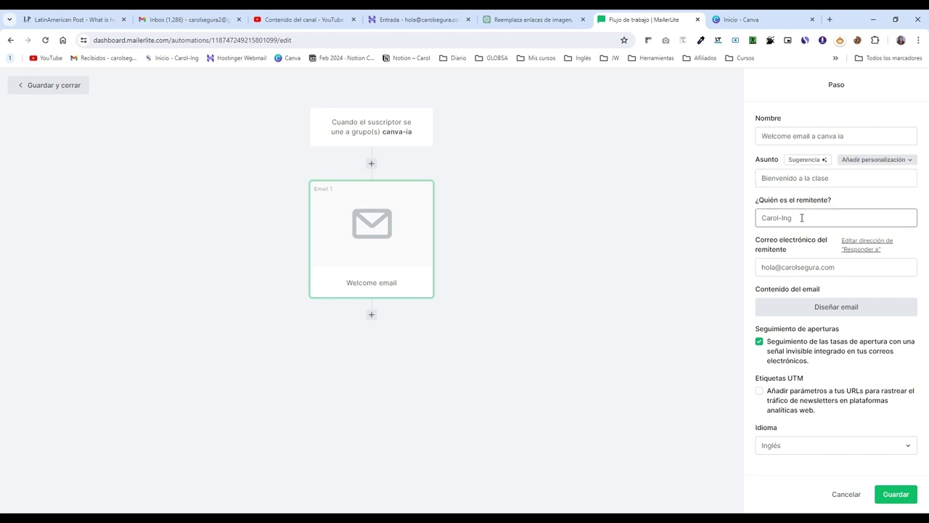
key(ctrl+a)
drag(842, 264, 759, 265)
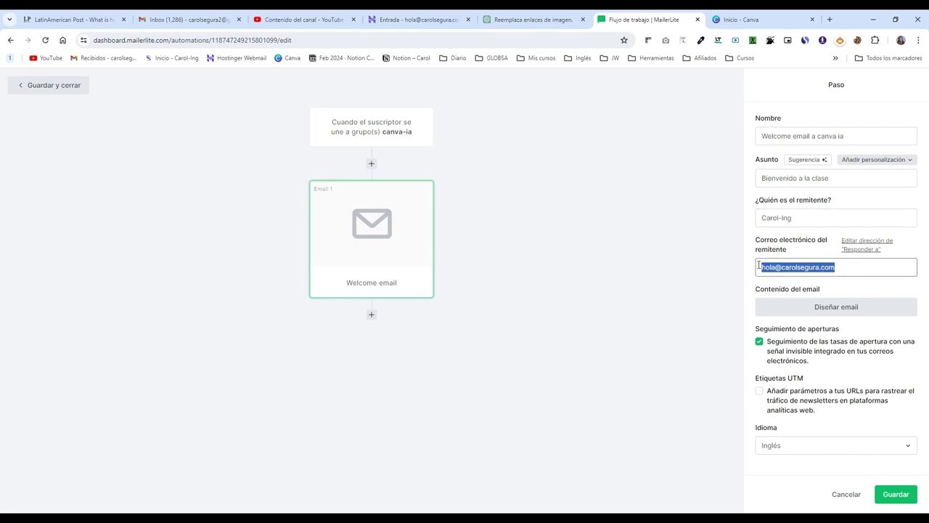
click(847, 266)
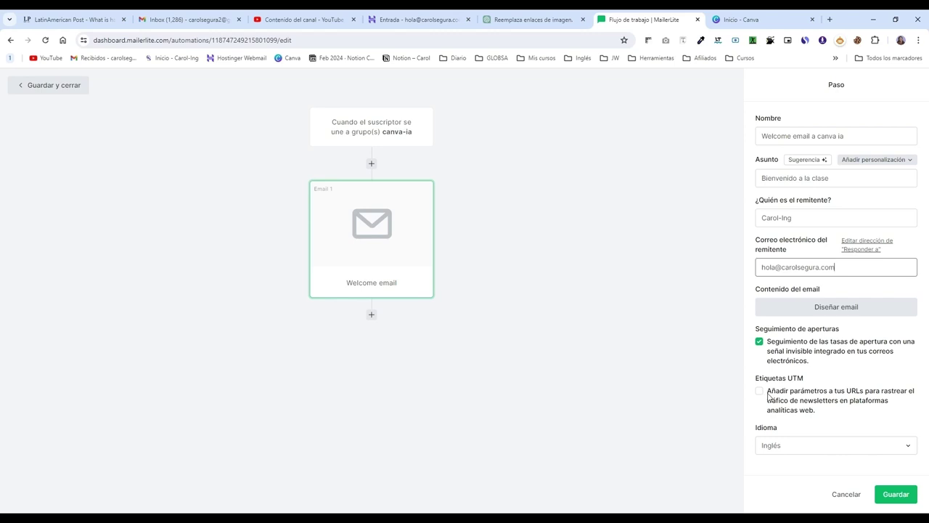
click(806, 444)
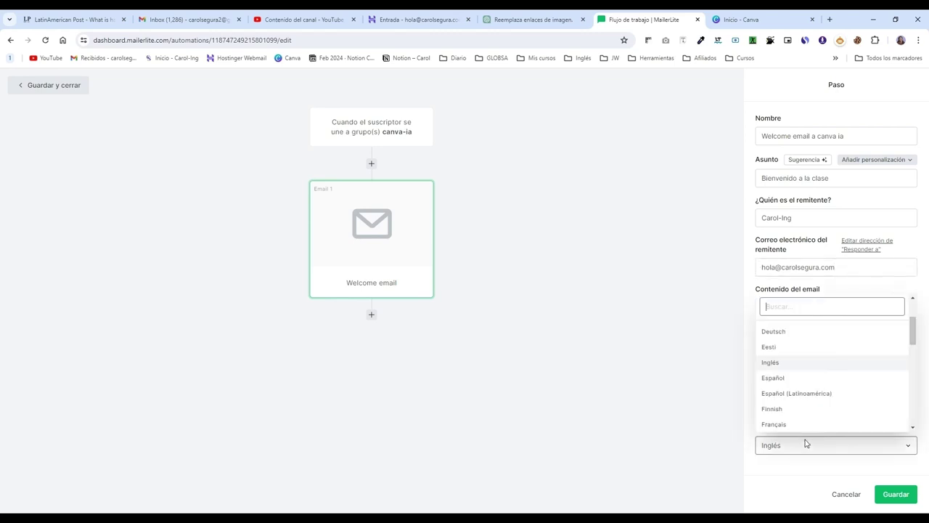
click(813, 393)
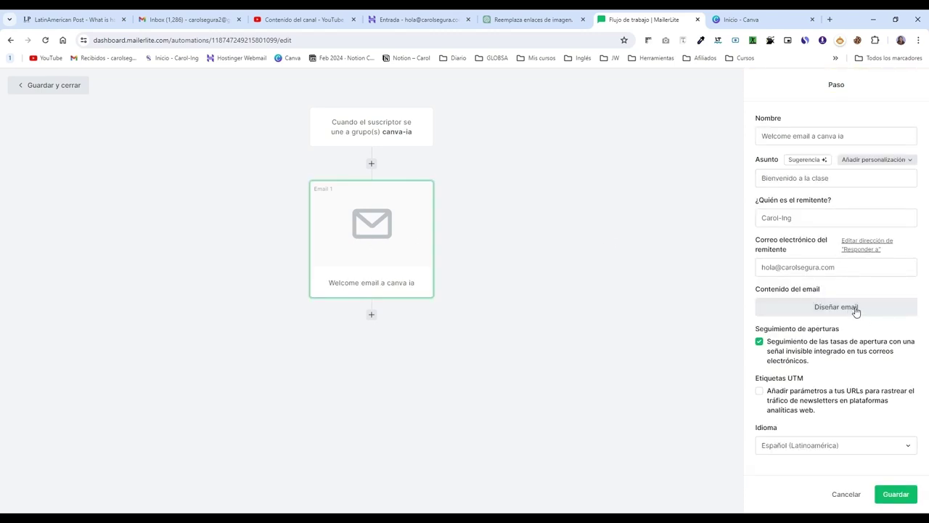
click(855, 309)
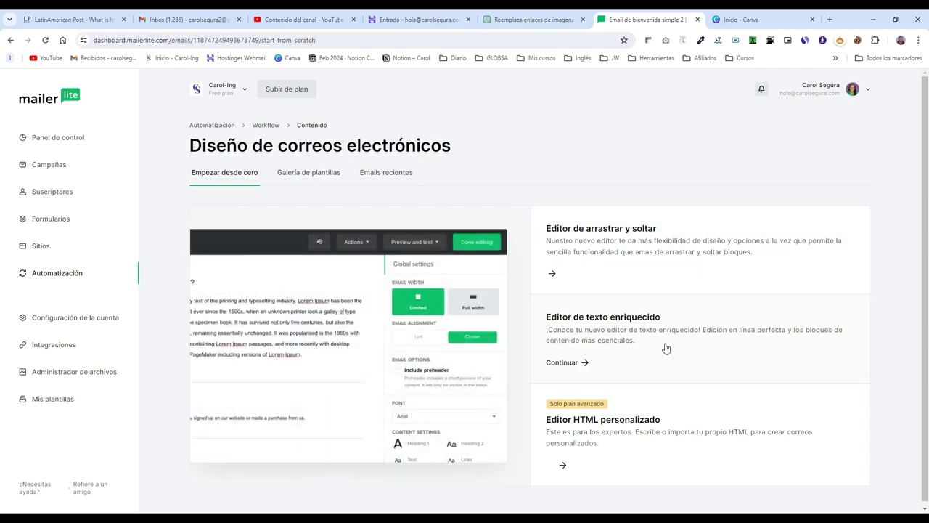
Step: Choose the drag-and-drop editor, review the default template, and finish editing the design
click(646, 253)
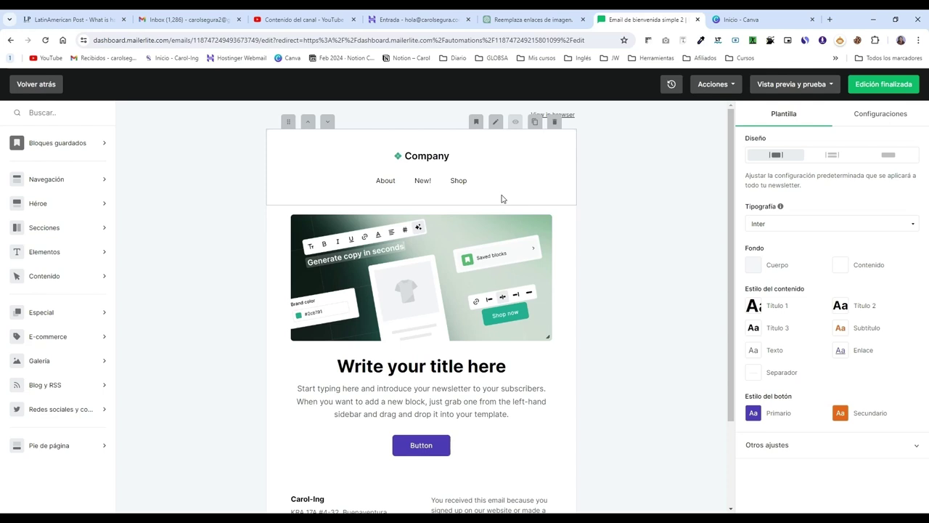
scroll(488, 186, down, 3)
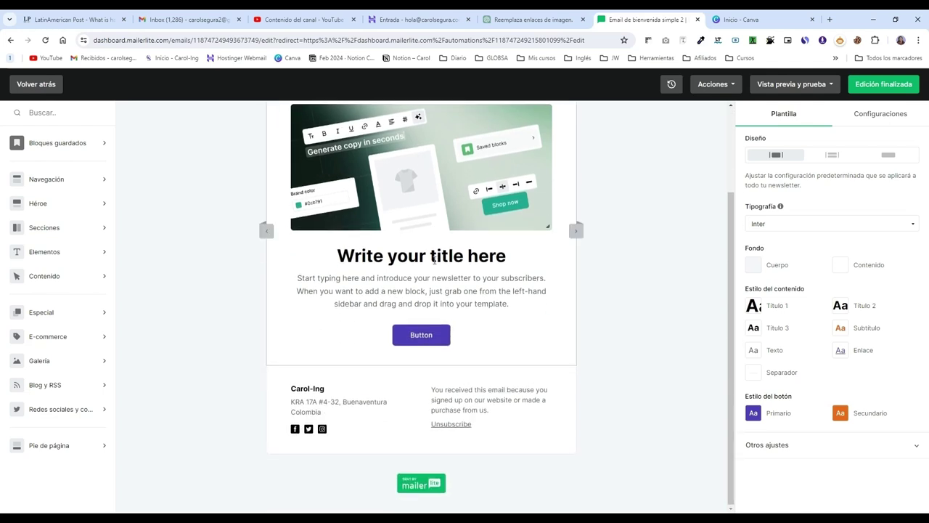
scroll(631, 304, up, 2)
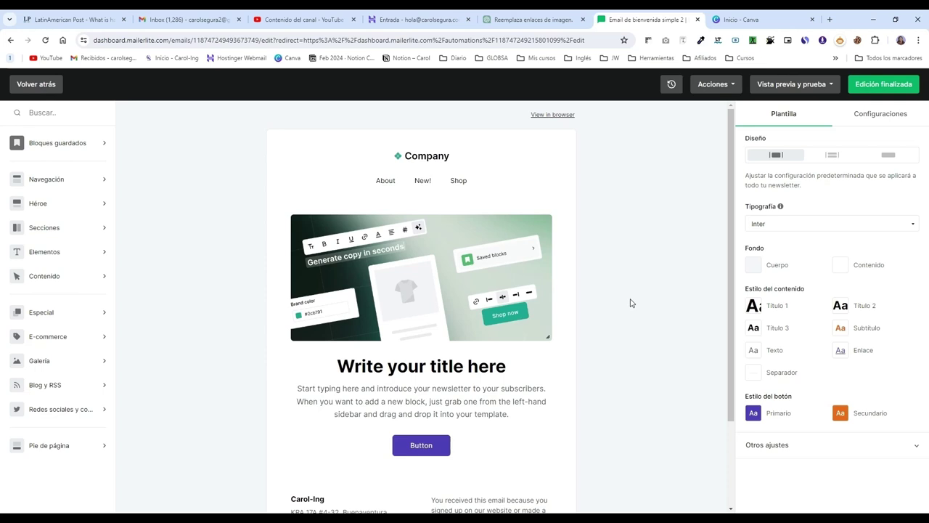
click(898, 86)
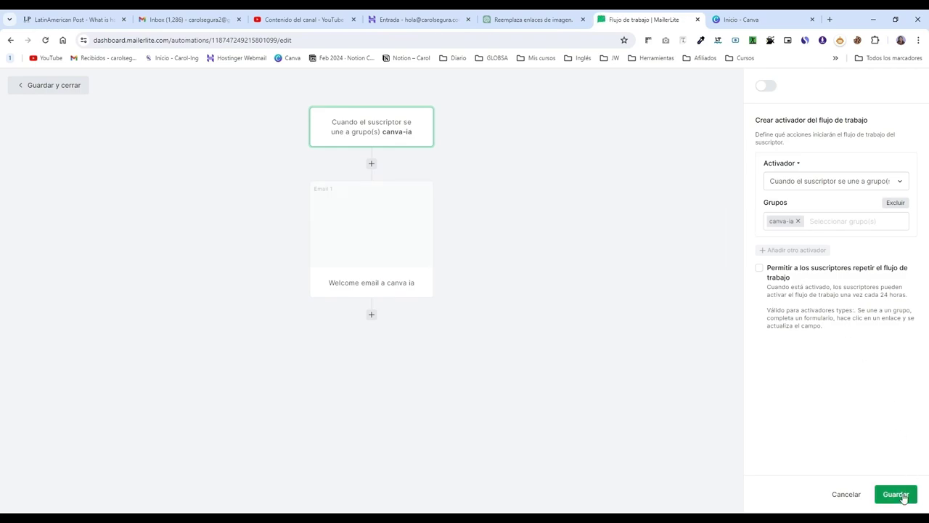
Step: Save the email step, then switch the workflow on, dismiss the add-subscribers prompt, and switch it off
click(897, 495)
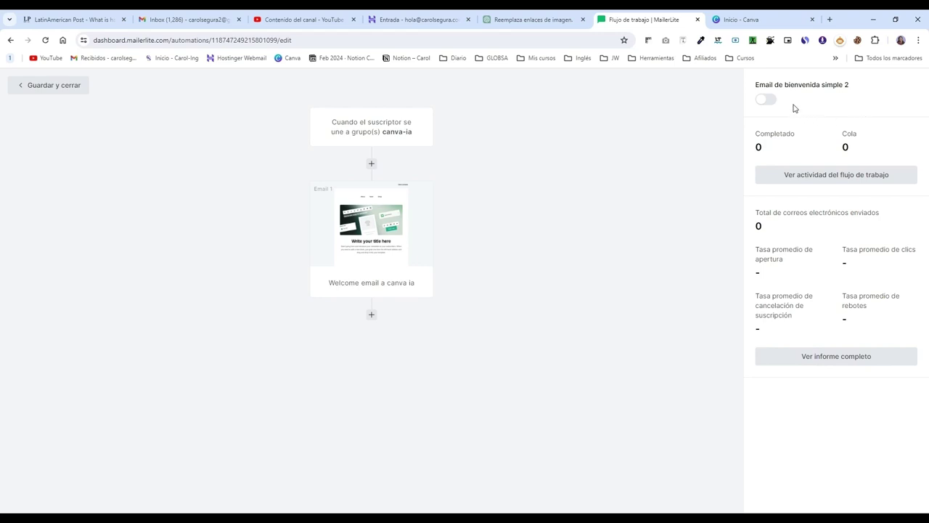
click(766, 100)
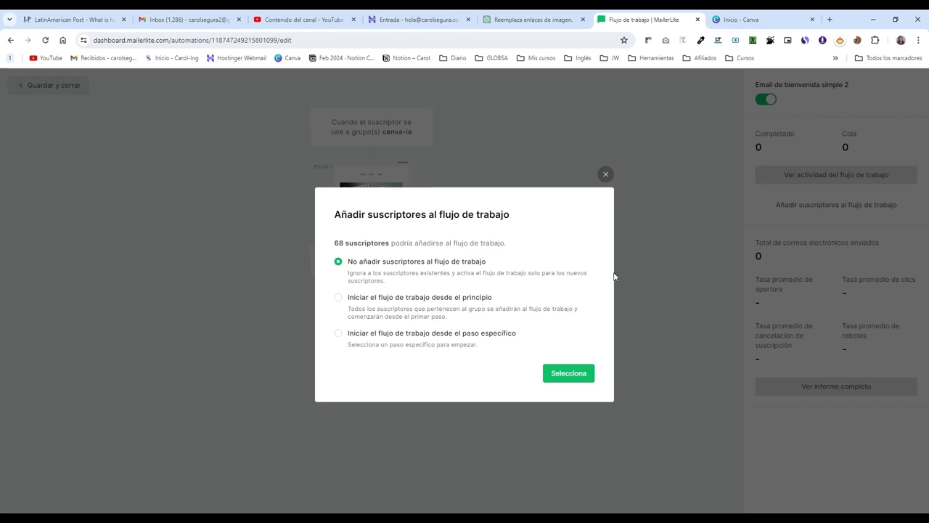
click(606, 174)
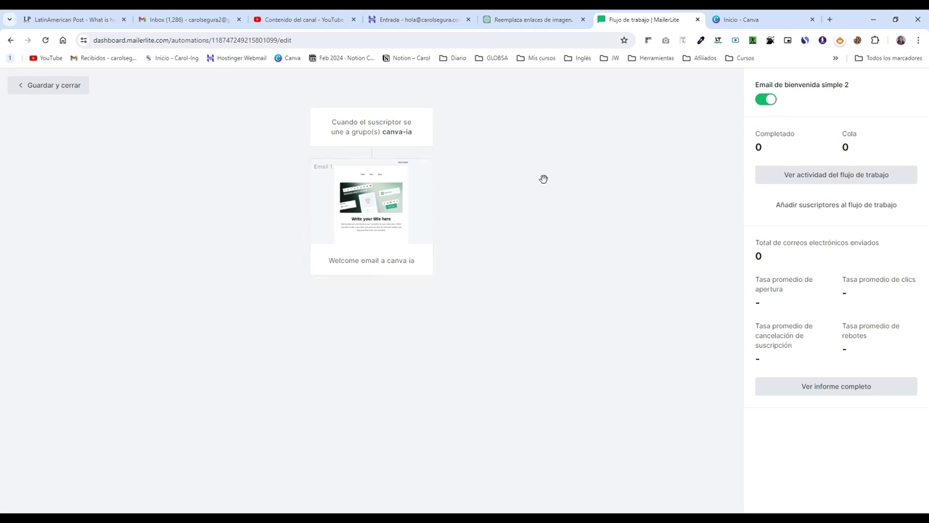
click(768, 100)
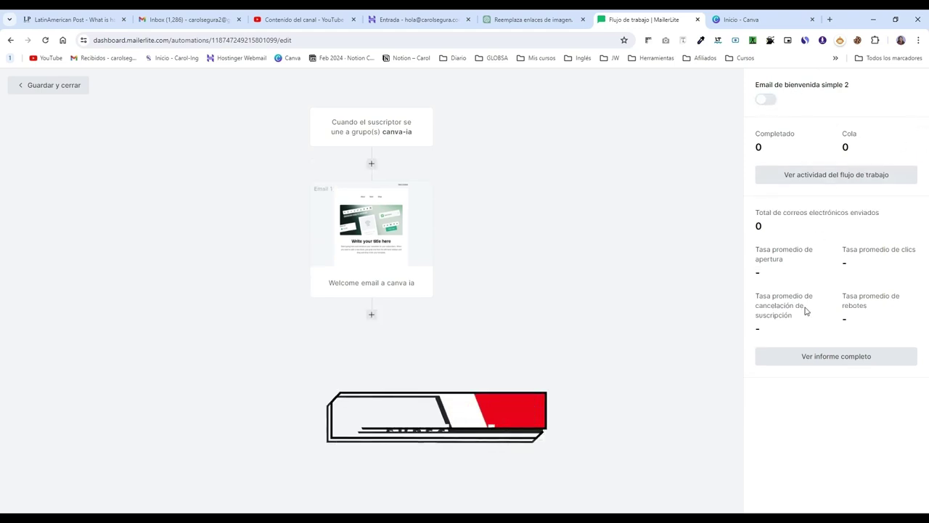
Step: Save and close the workflow, then check 'Email de bienvenida simple 2' in the Automatizaciones list
click(46, 88)
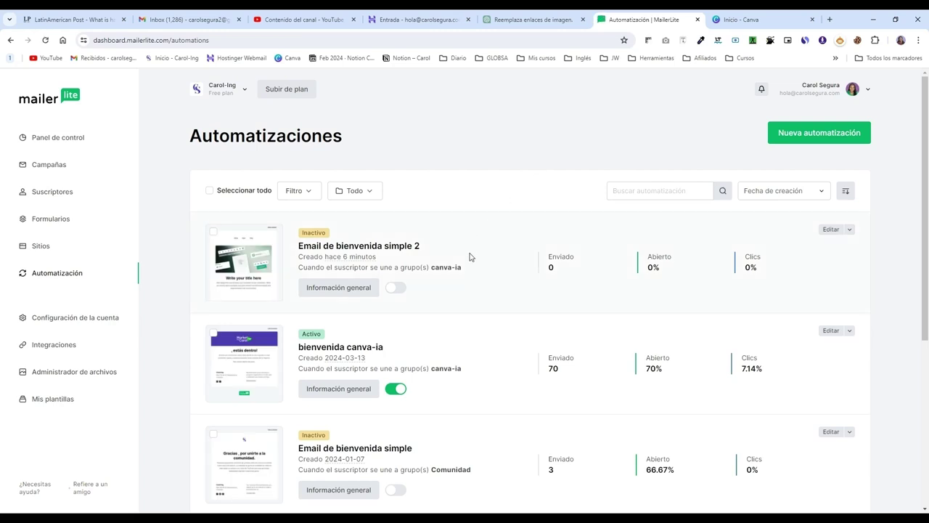
scroll(472, 256, down, 1)
scroll(471, 257, down, 1)
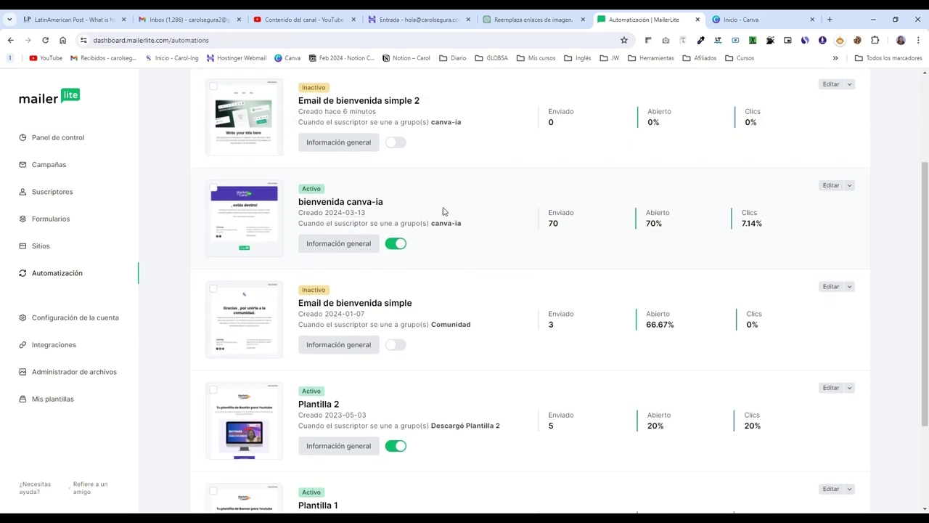
scroll(291, 290, down, 1)
scroll(349, 254, up, 1)
mouse_move(361, 209)
scroll(304, 209, down, 2)
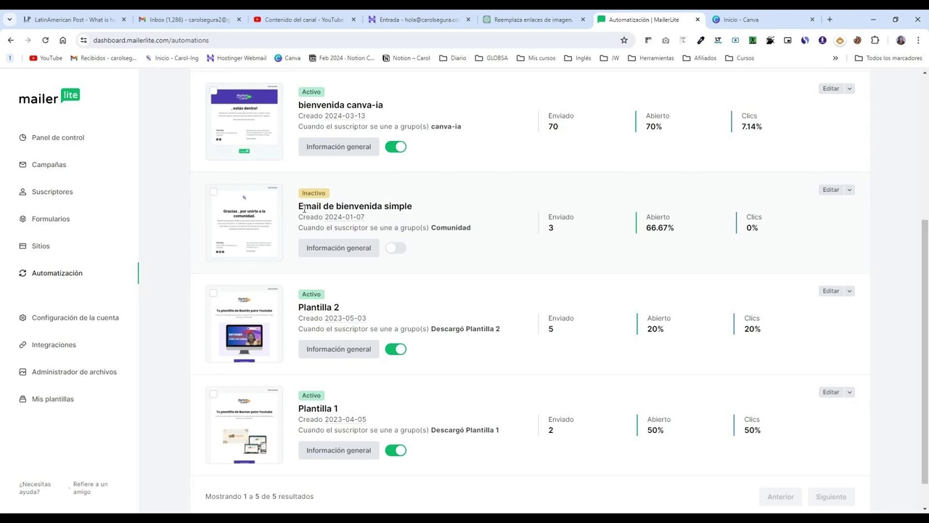
scroll(472, 342, up, 5)
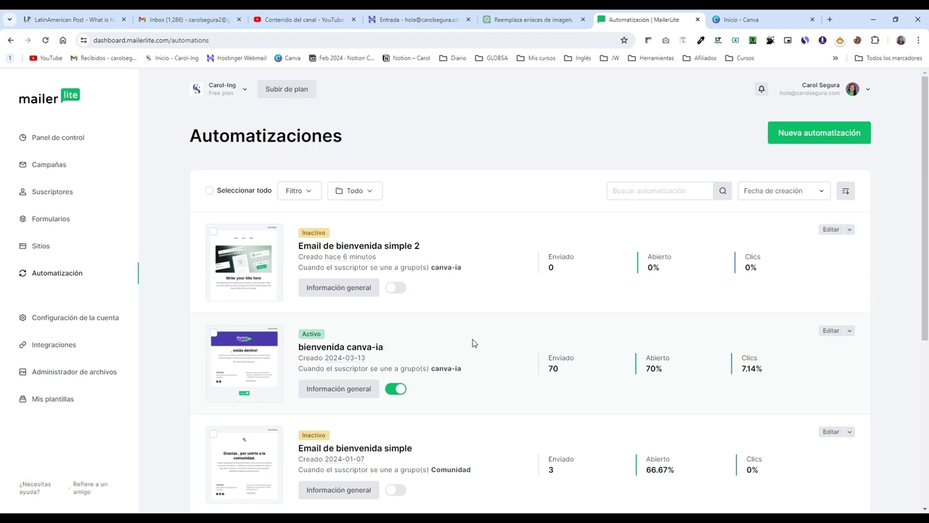